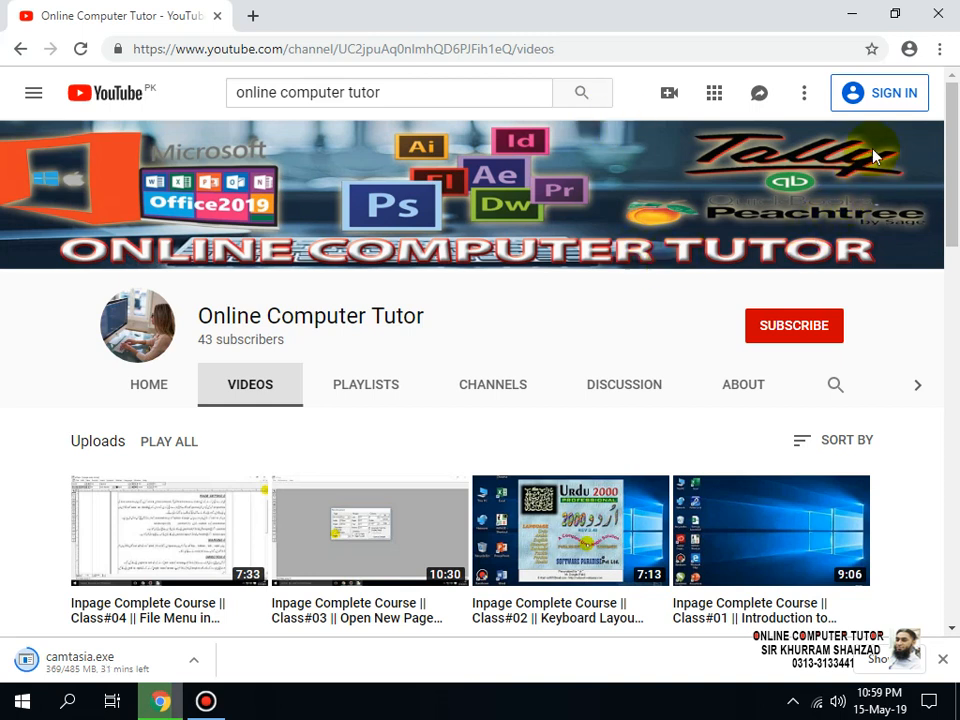
Step: Switch from the browser to the desktop, launch InPage and dismiss its startup error messages
click(847, 16)
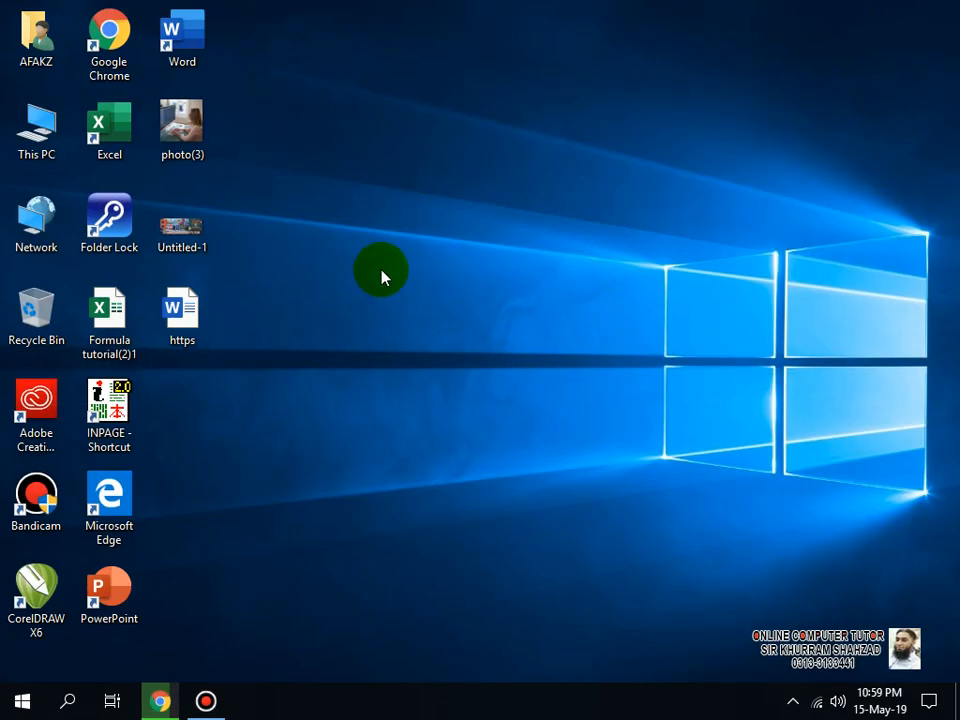
double_click(137, 419)
click(624, 410)
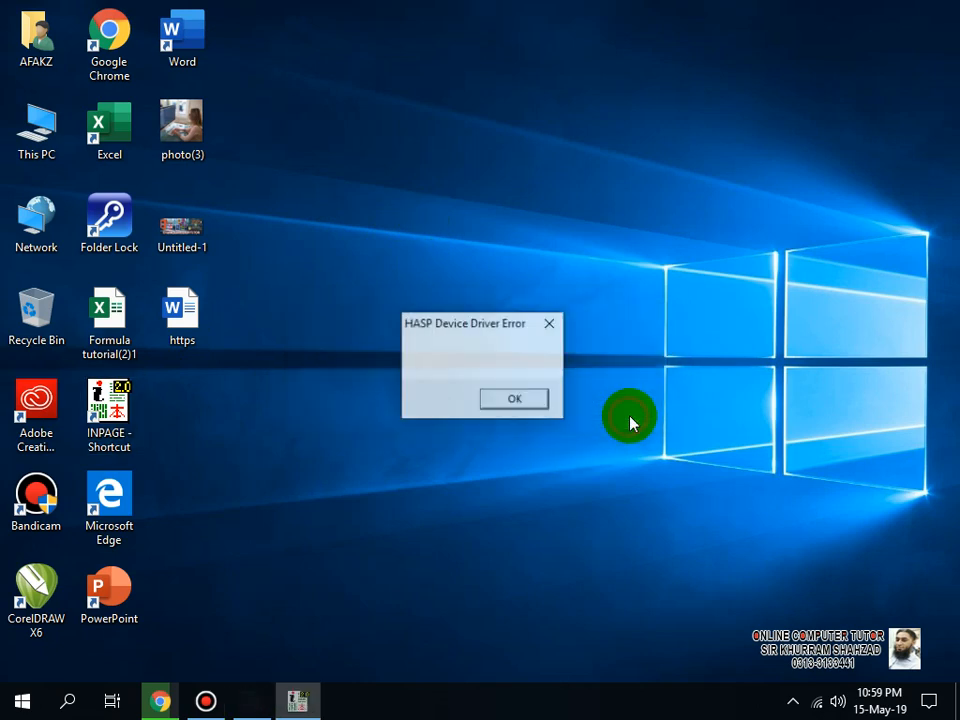
click(532, 397)
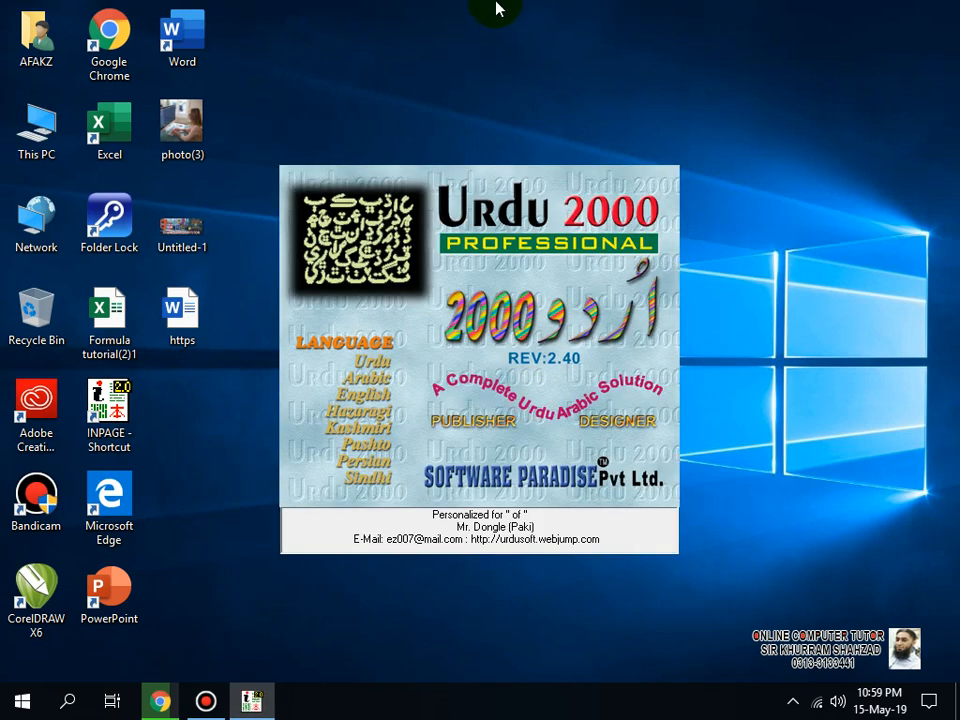
click(569, 17)
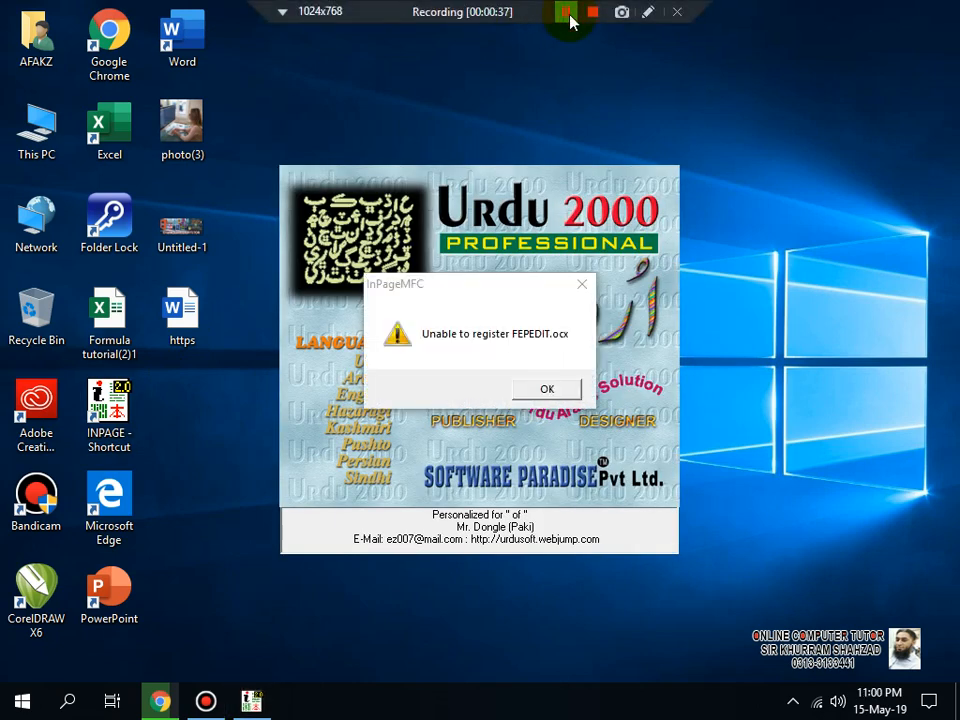
click(547, 389)
click(548, 391)
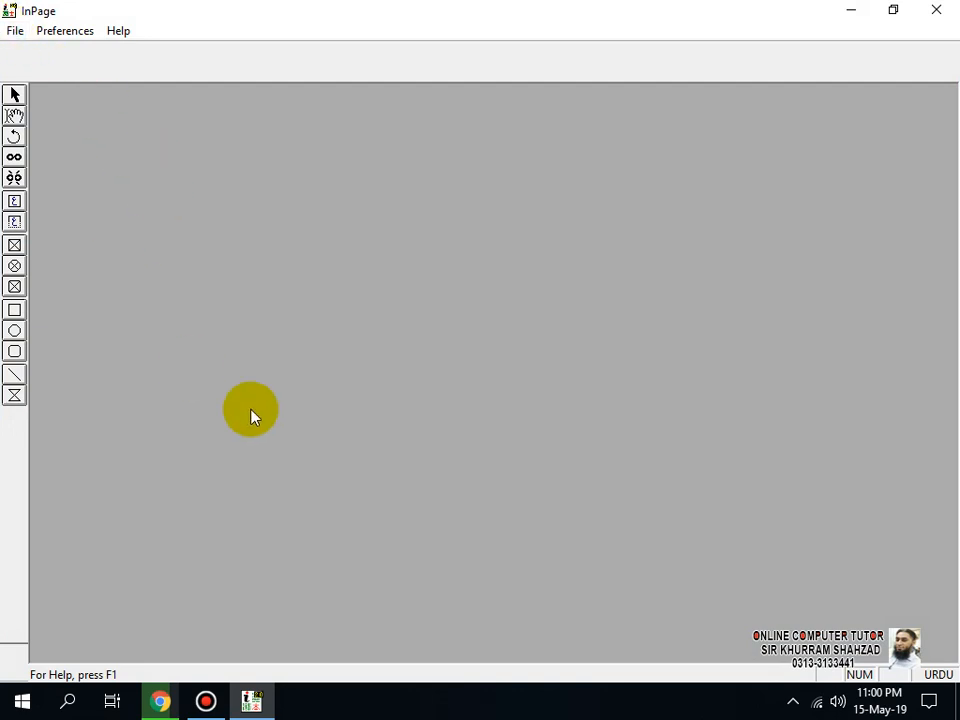
key(ctrl+n)
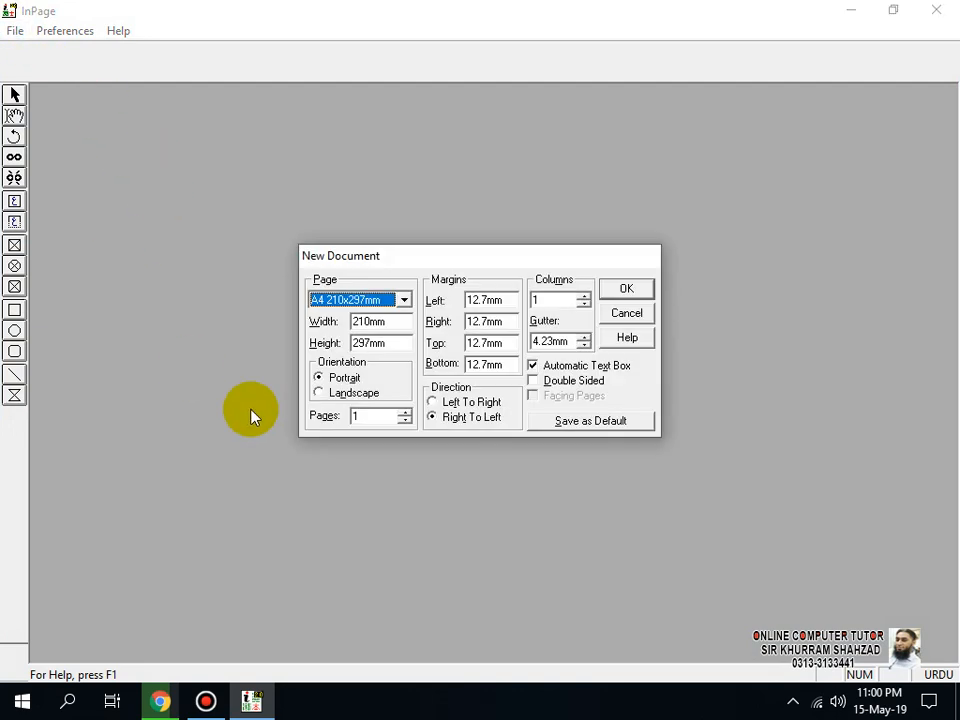
click(622, 291)
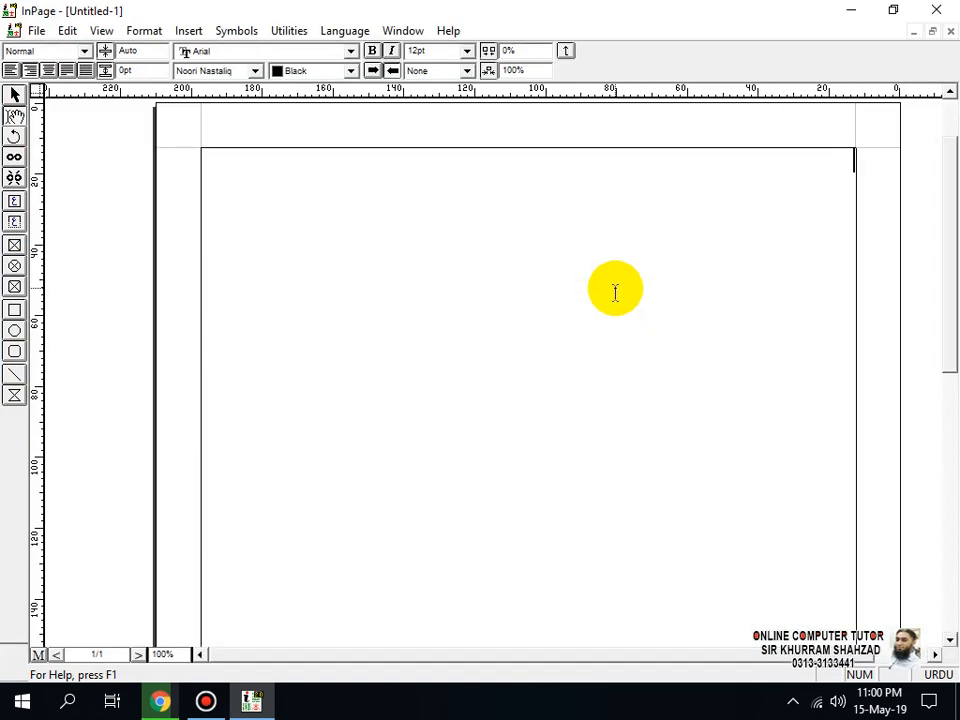
click(950, 32)
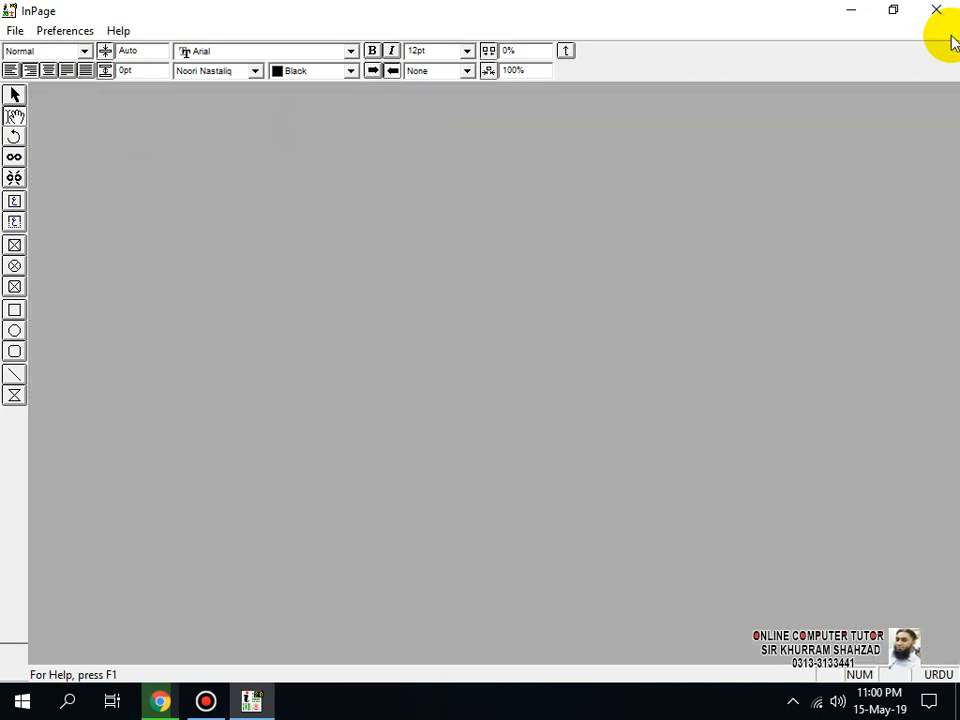
Step: Open the existing document SAMPLE.INP from the INPAGE24 folder
click(16, 31)
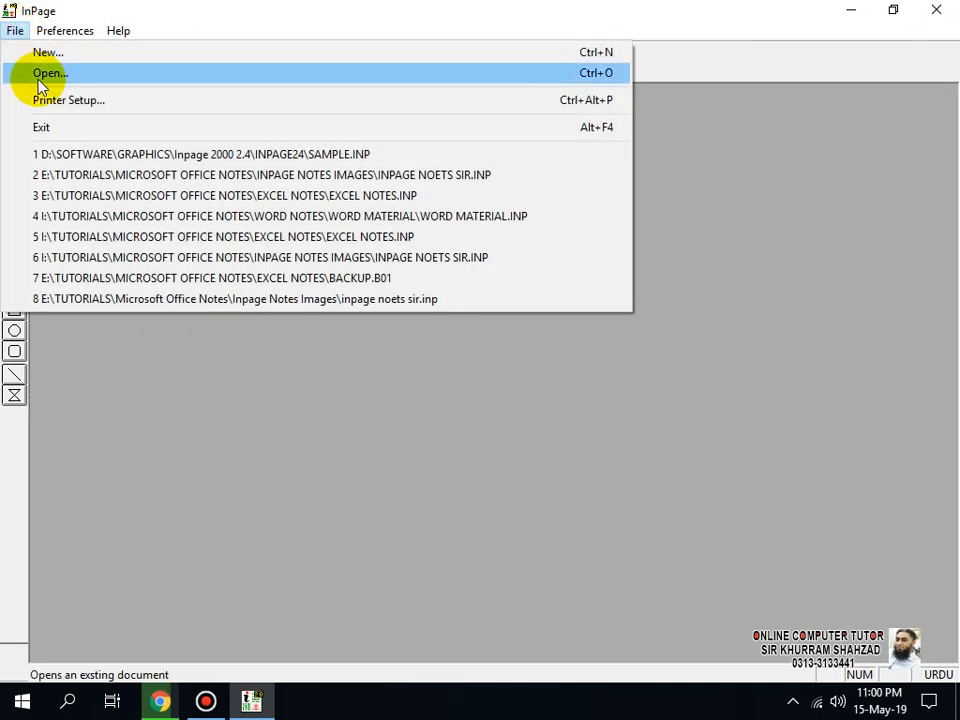
click(34, 74)
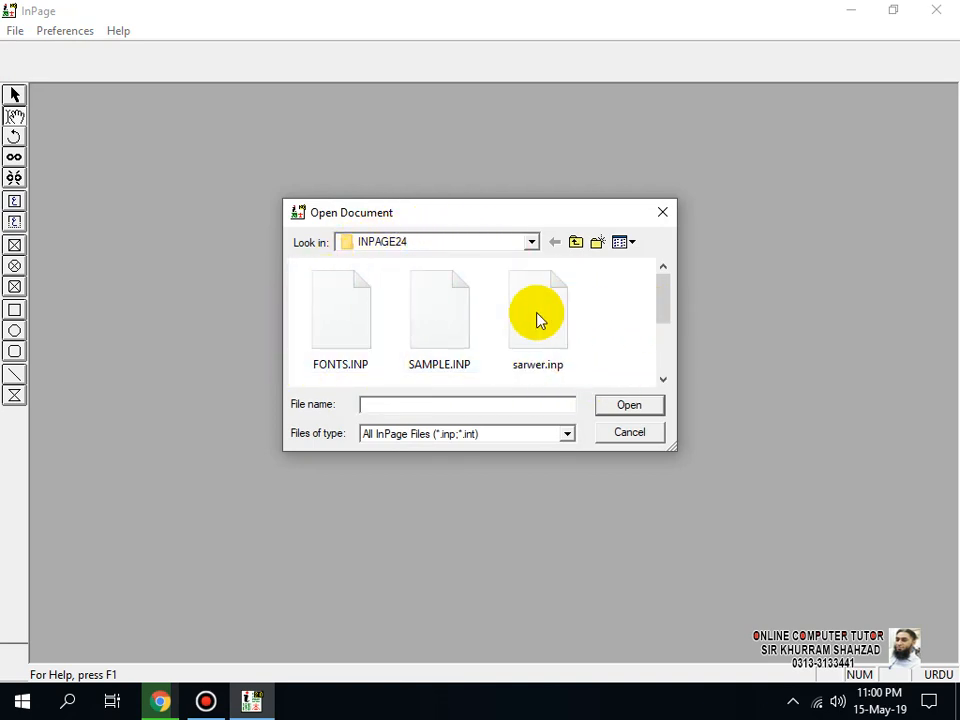
click(438, 312)
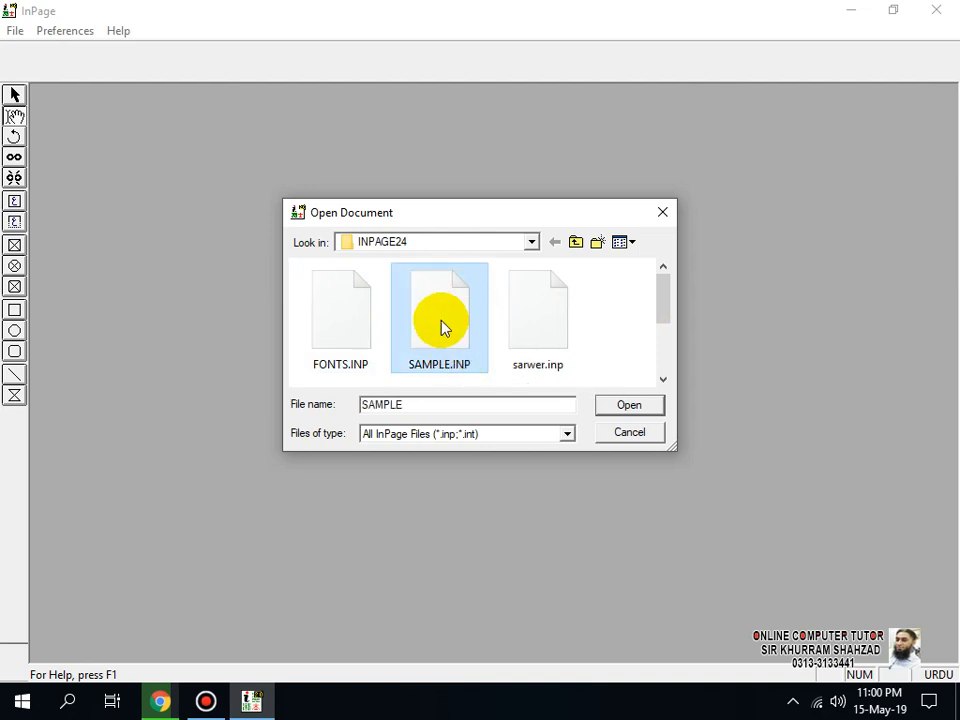
double_click(440, 318)
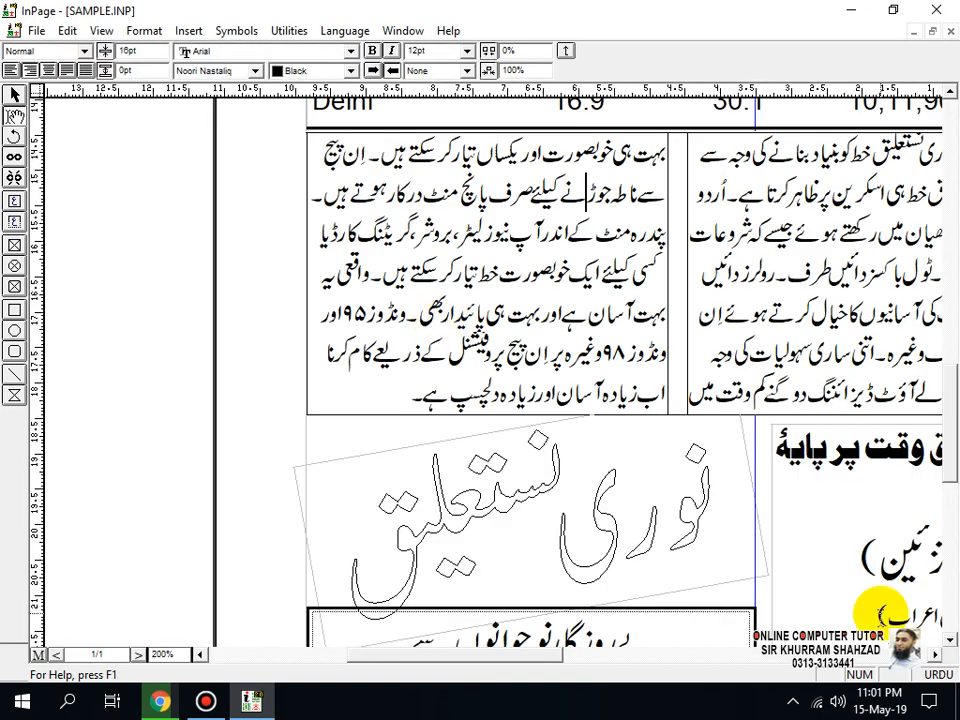
Step: Examine the sample document as a full page and its upper part at 100% zoom across the whole page width
key(ctrl+1)
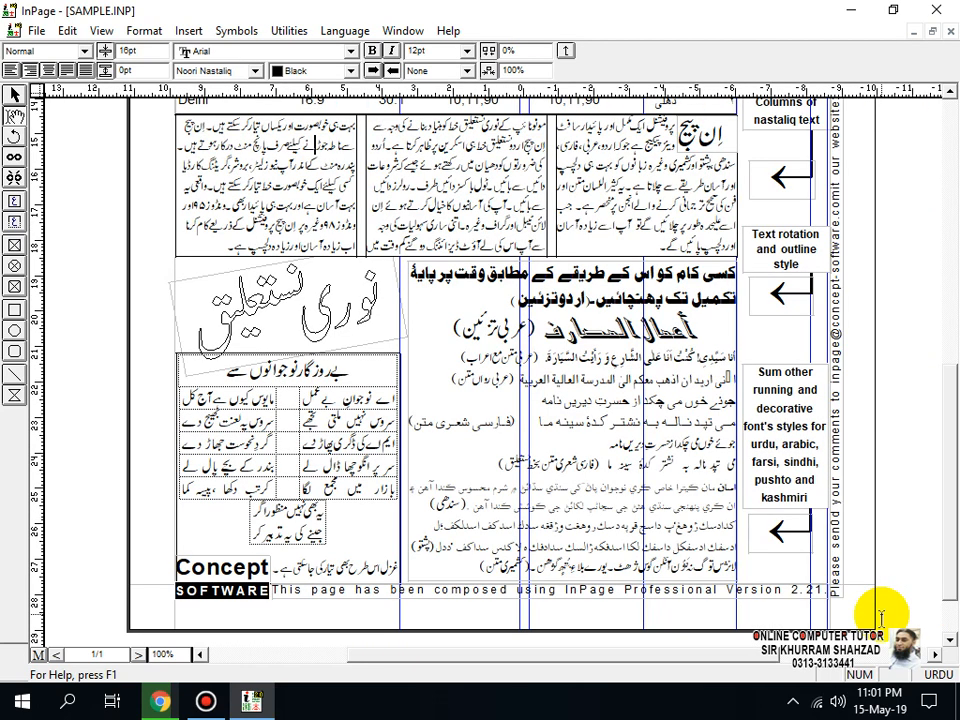
key(ctrl+5)
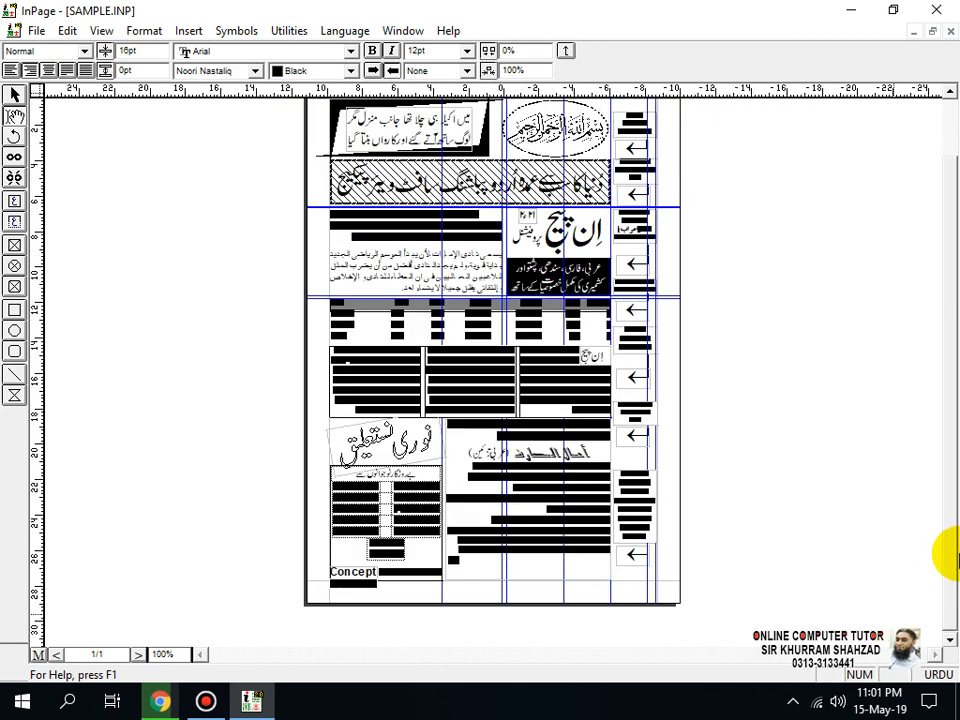
key(ctrl+1)
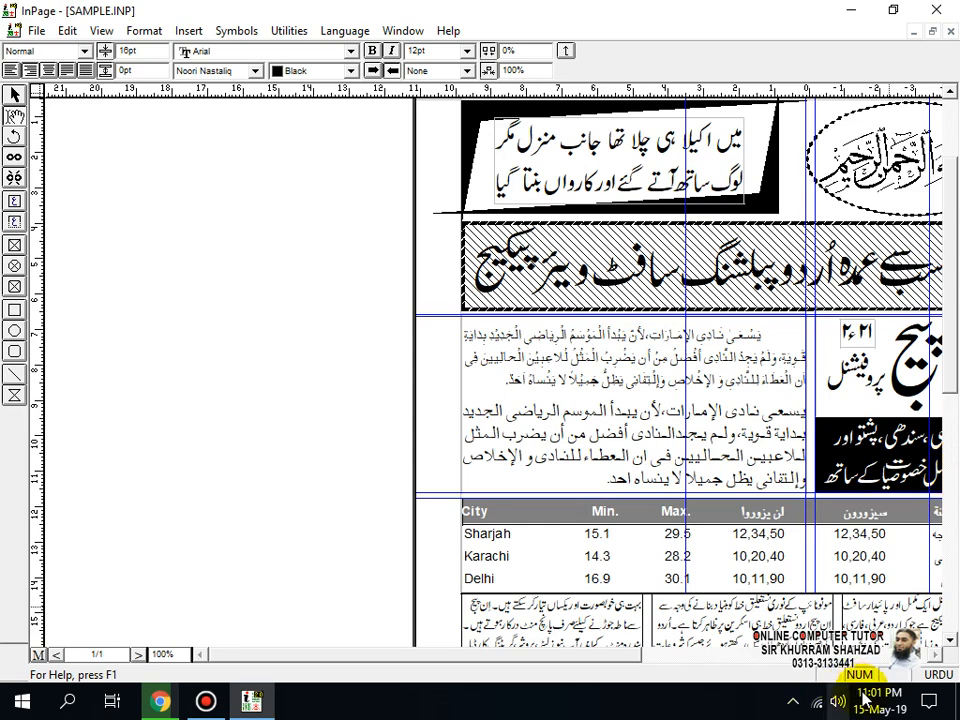
click(936, 654)
click(938, 656)
click(938, 656)
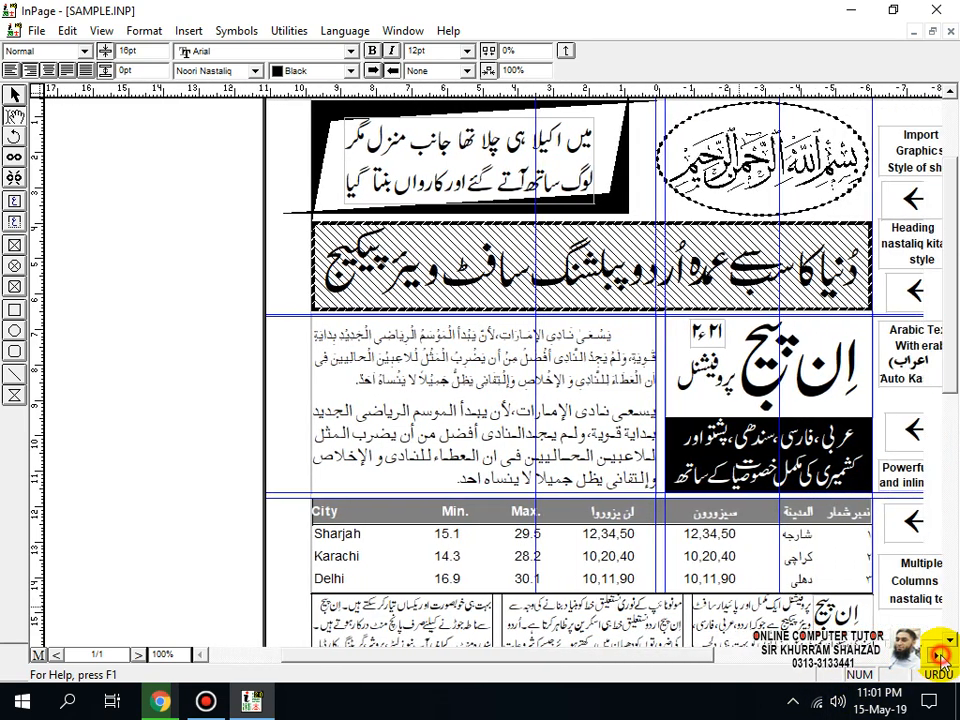
click(938, 656)
click(938, 656)
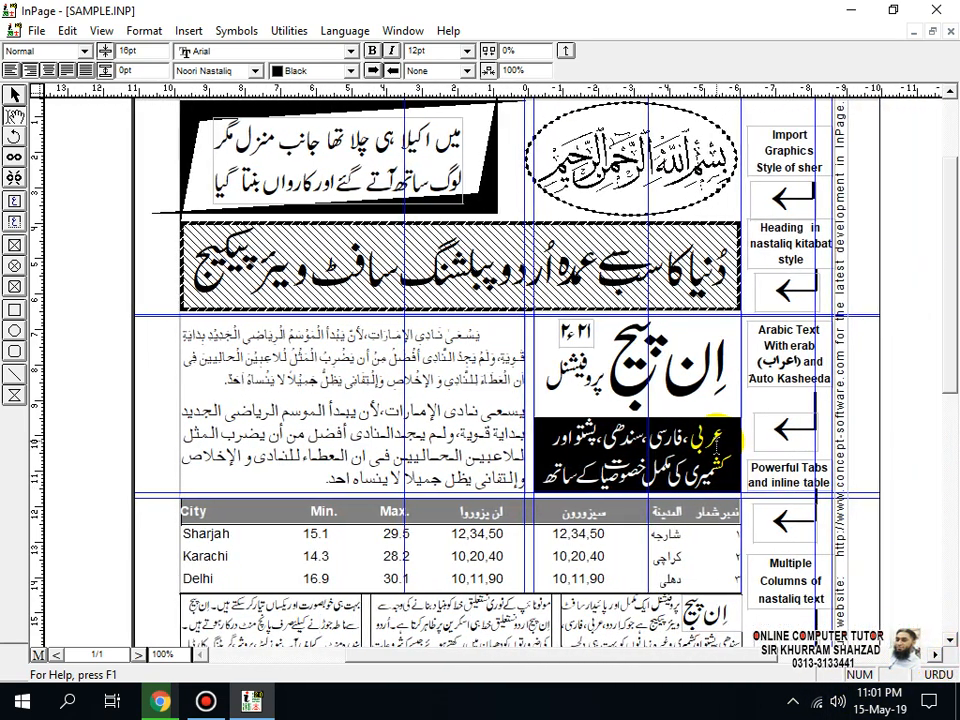
click(685, 272)
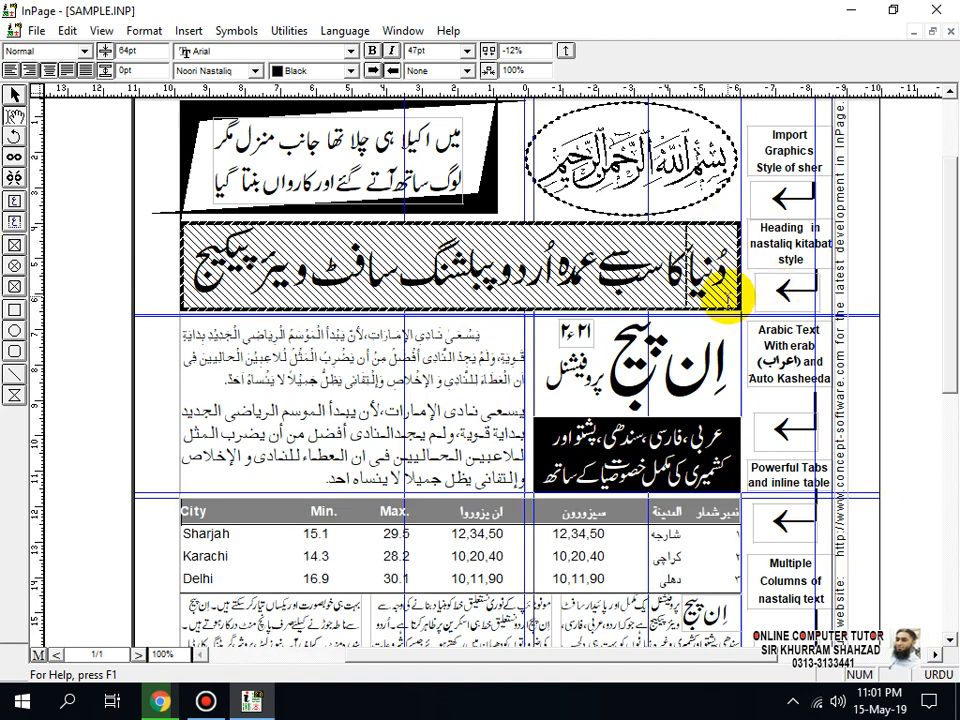
click(322, 350)
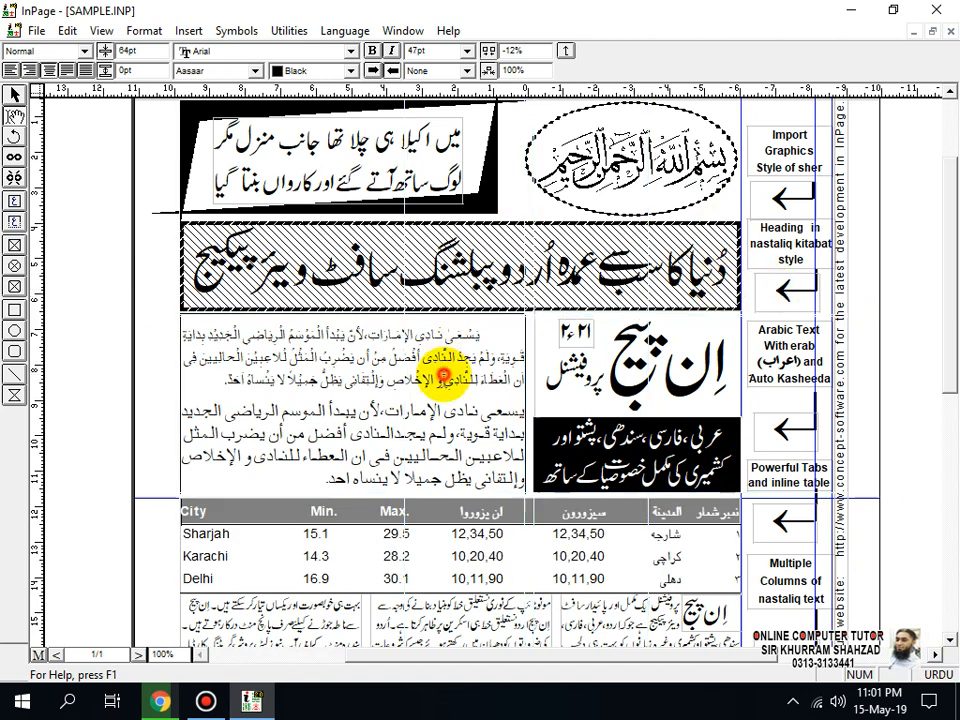
click(67, 31)
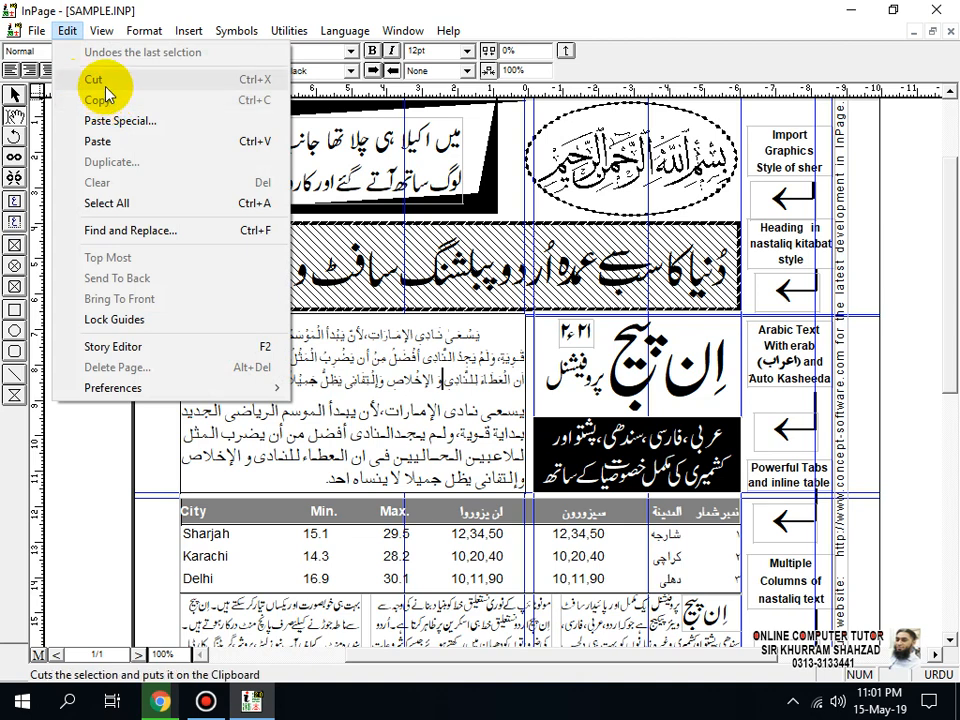
click(471, 412)
click(327, 474)
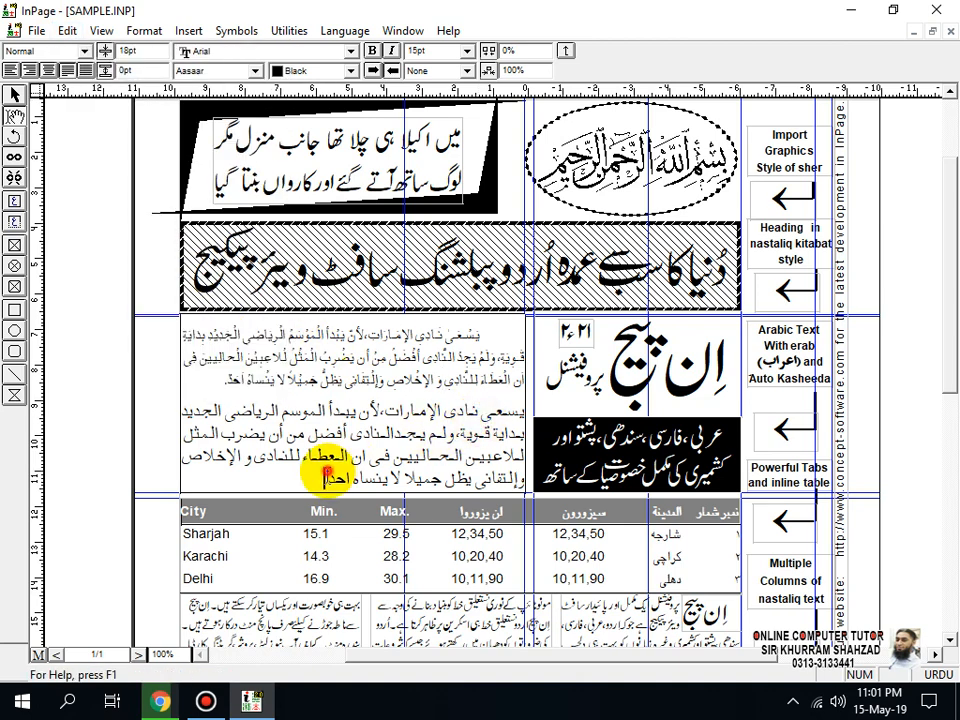
Step: Cut both Arabic paragraphs from the text box above the City table in the sample document
click(488, 334)
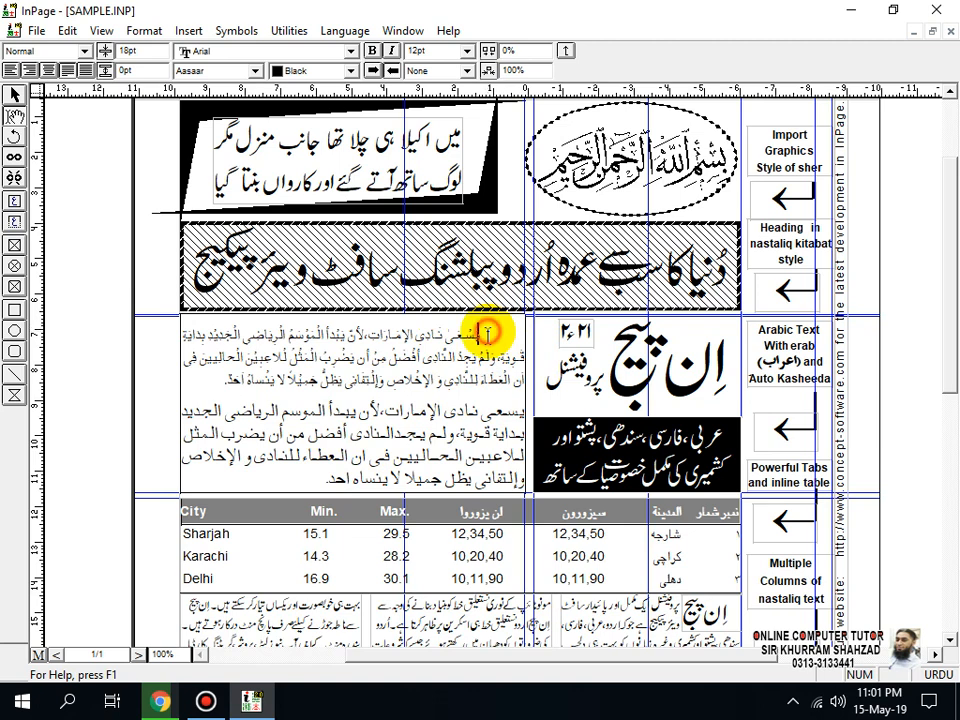
drag(488, 334, 327, 488)
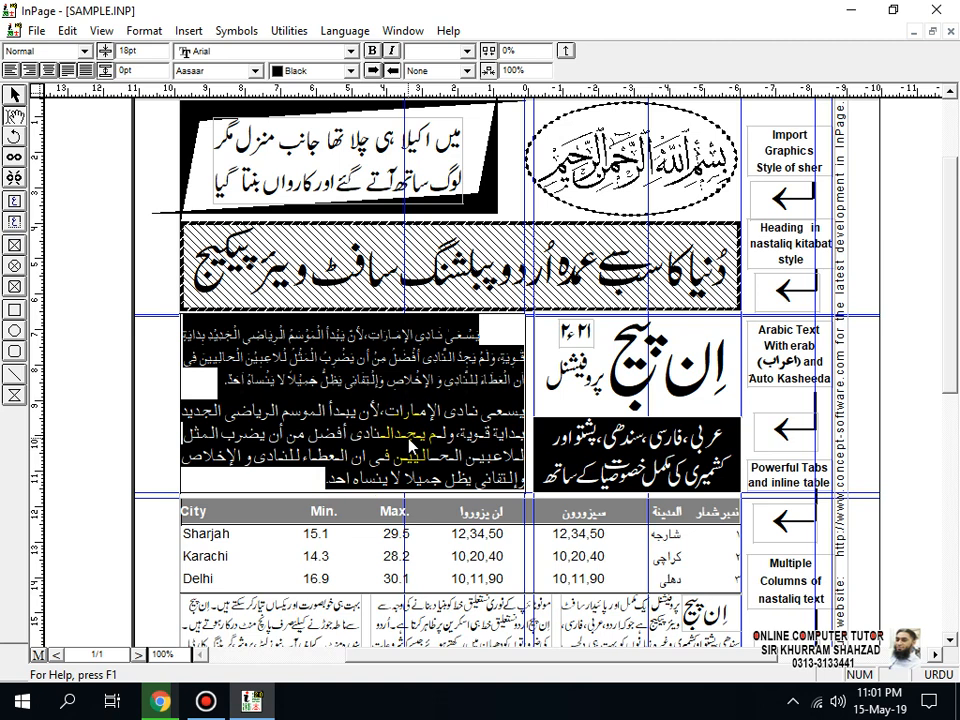
click(67, 30)
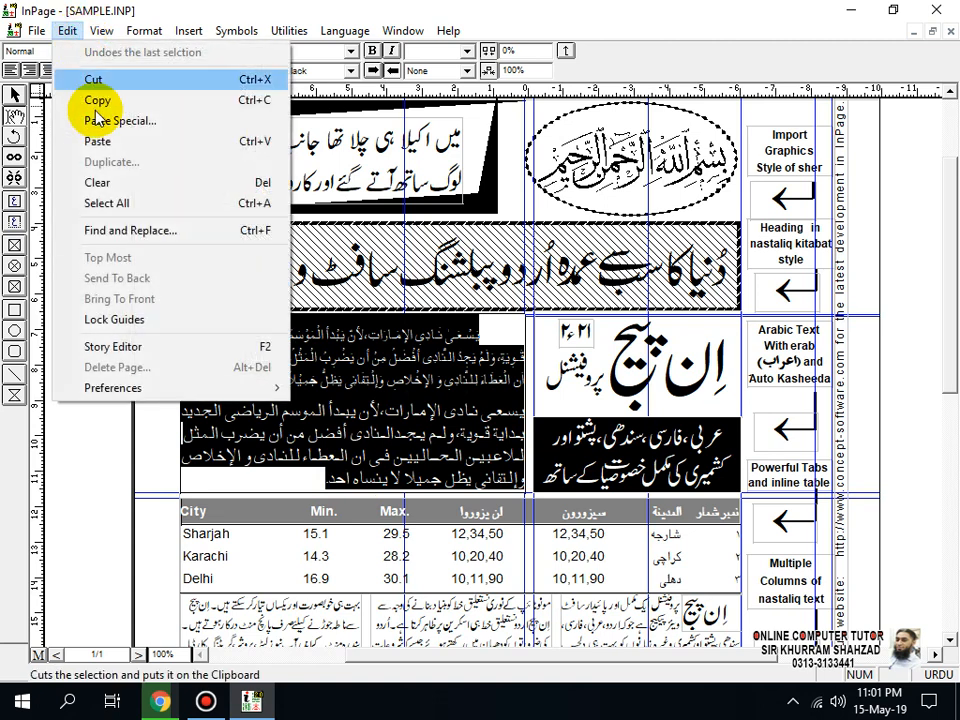
click(111, 80)
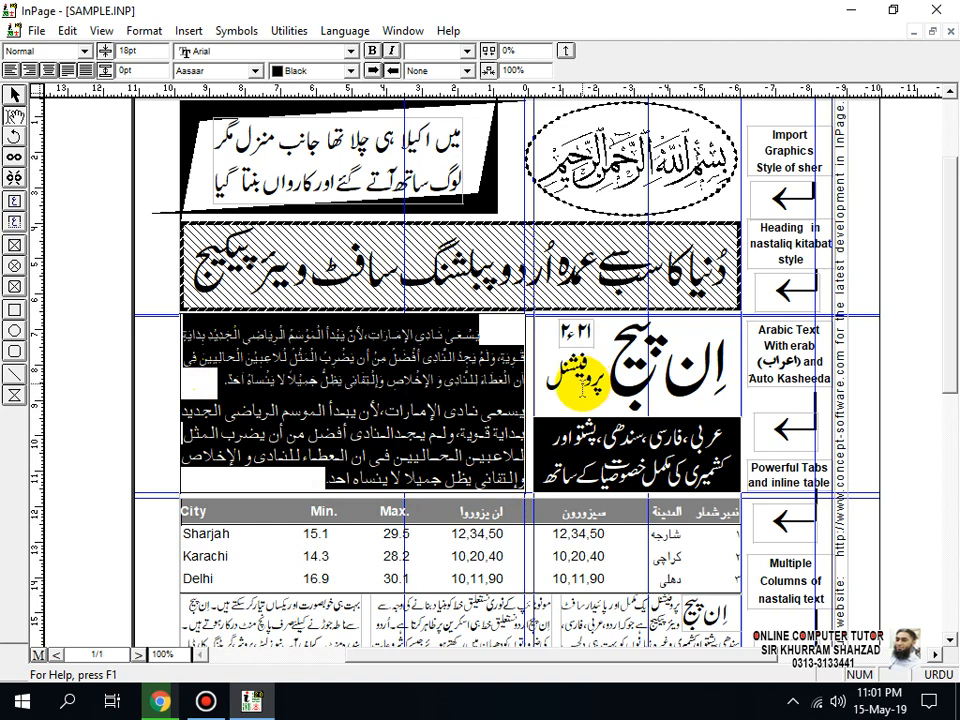
click(67, 31)
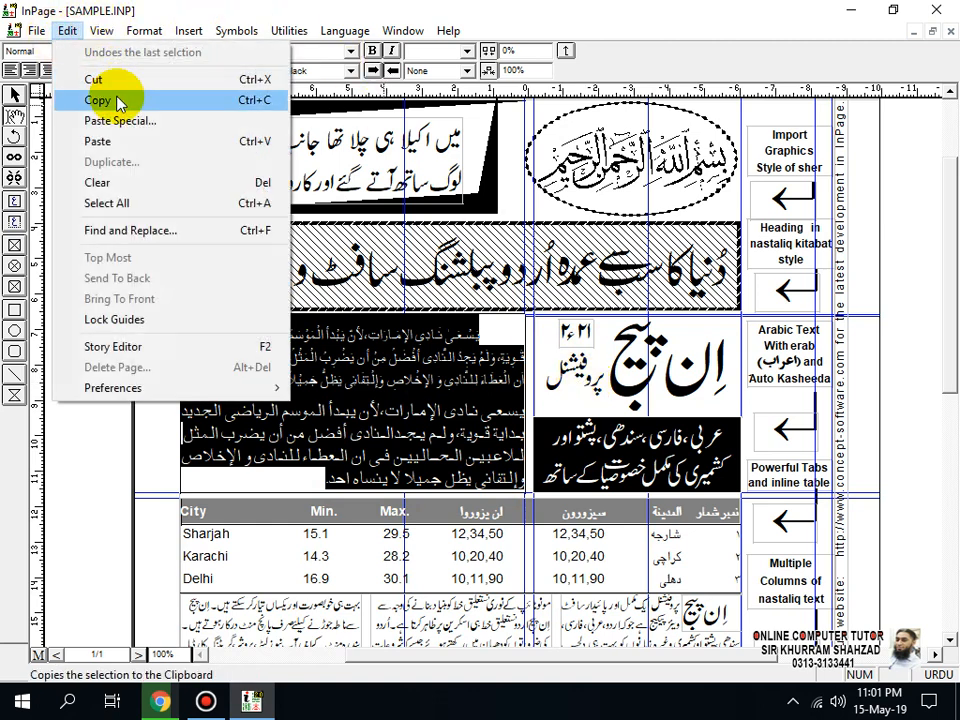
click(418, 431)
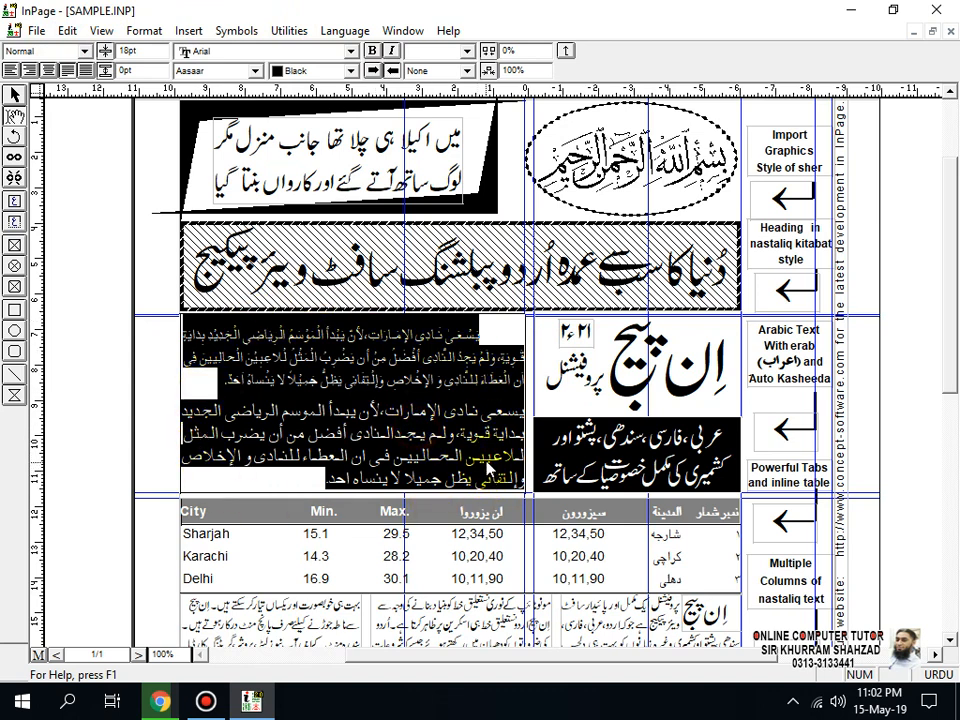
click(64, 30)
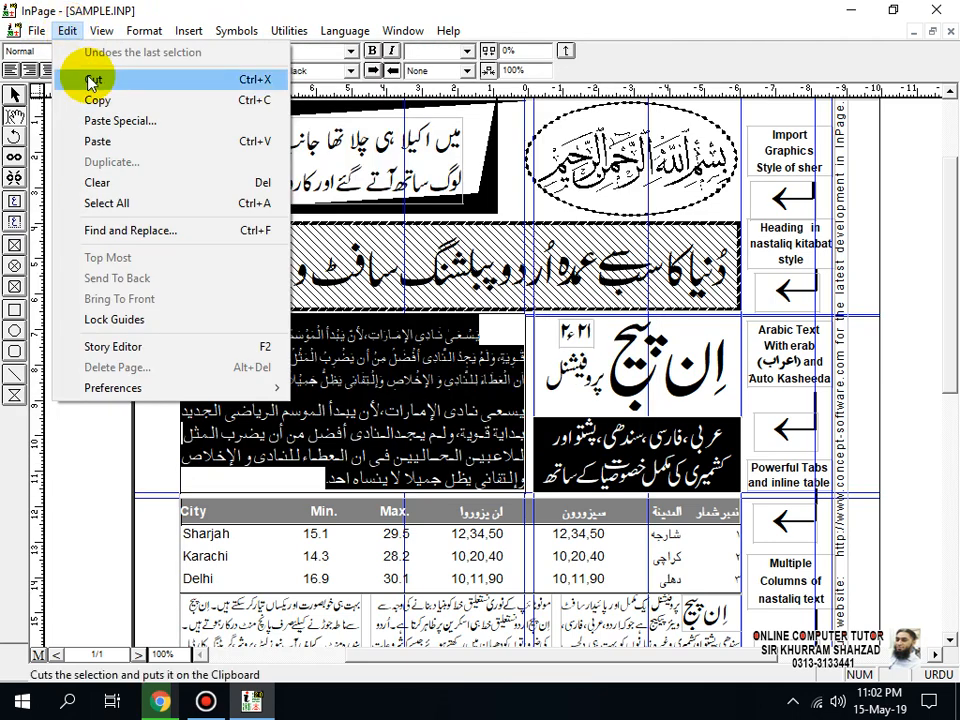
click(440, 437)
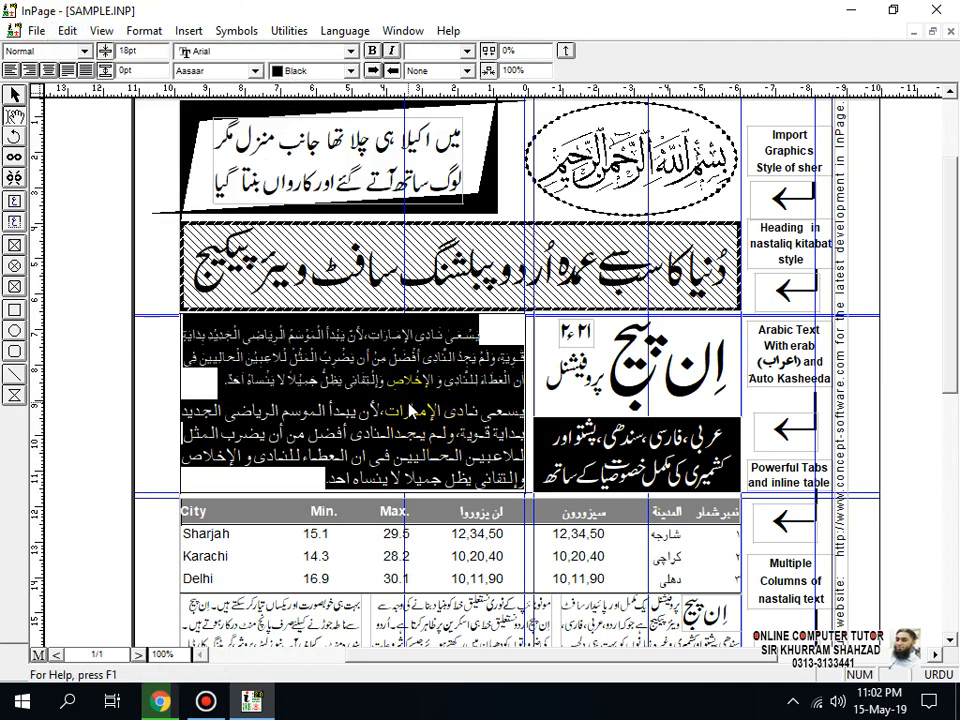
key(ctrl+x)
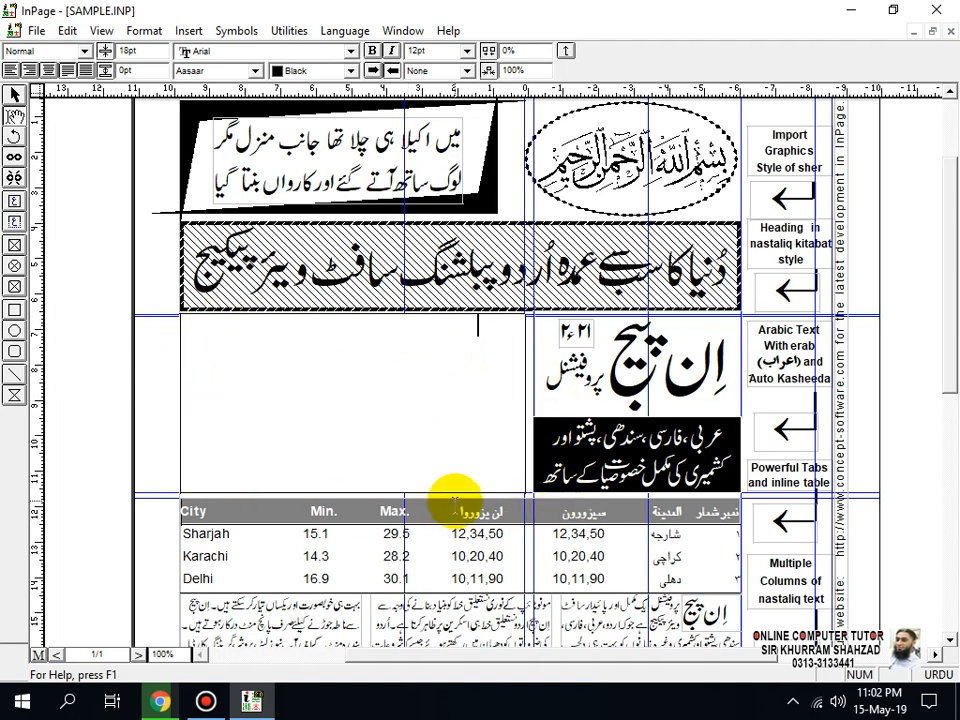
Step: Create a new one-page A4 portrait document with right-to-left direction and paste the cut Arabic paragraphs into its text box
key(ctrl+n)
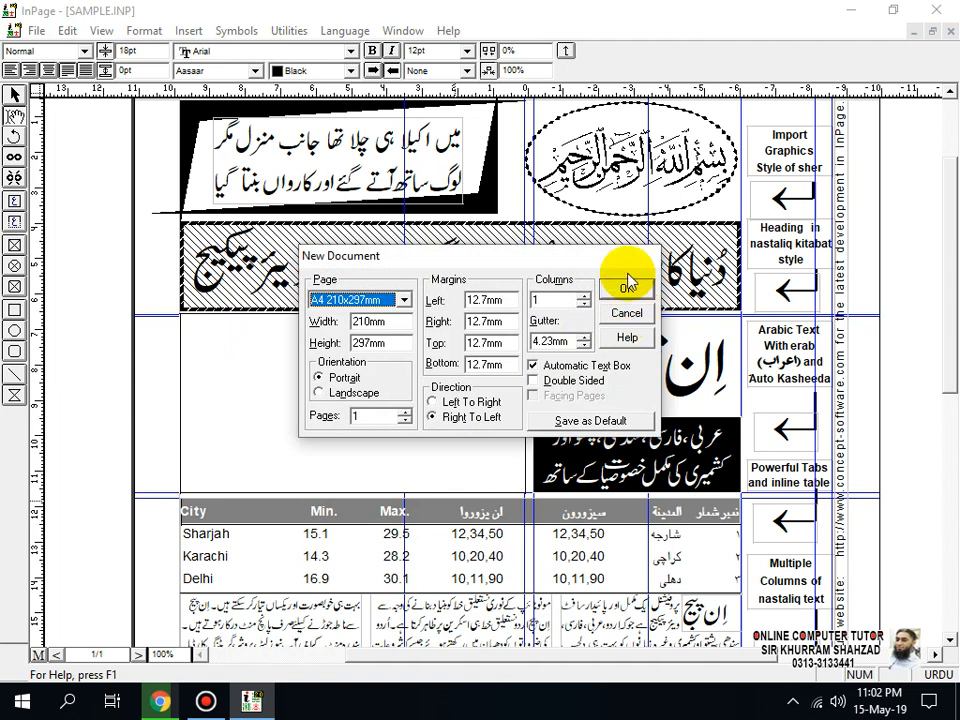
click(626, 285)
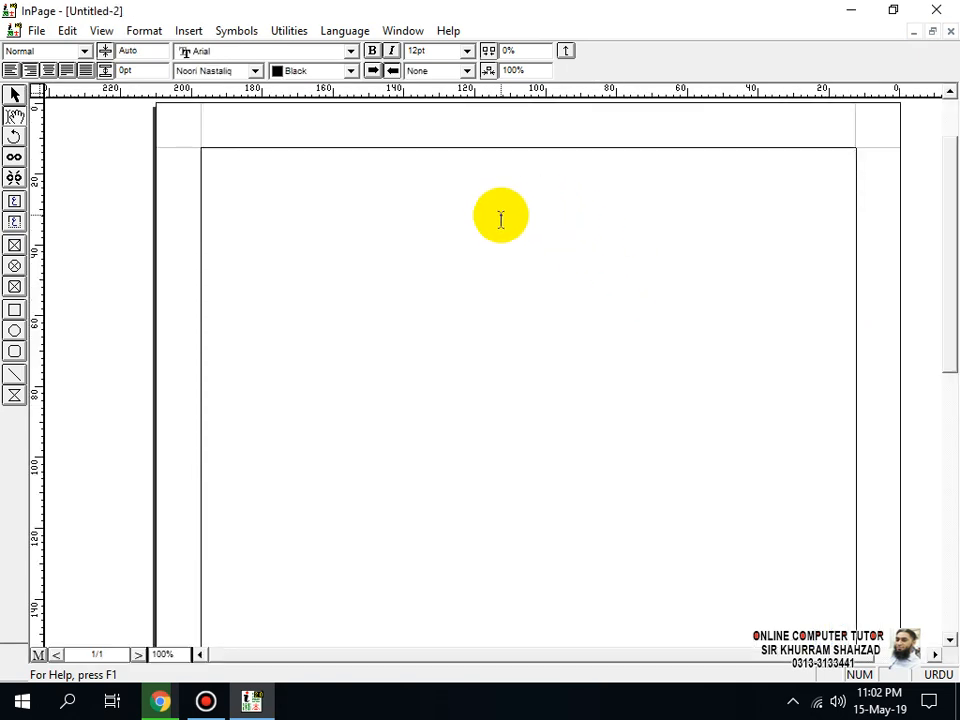
click(67, 30)
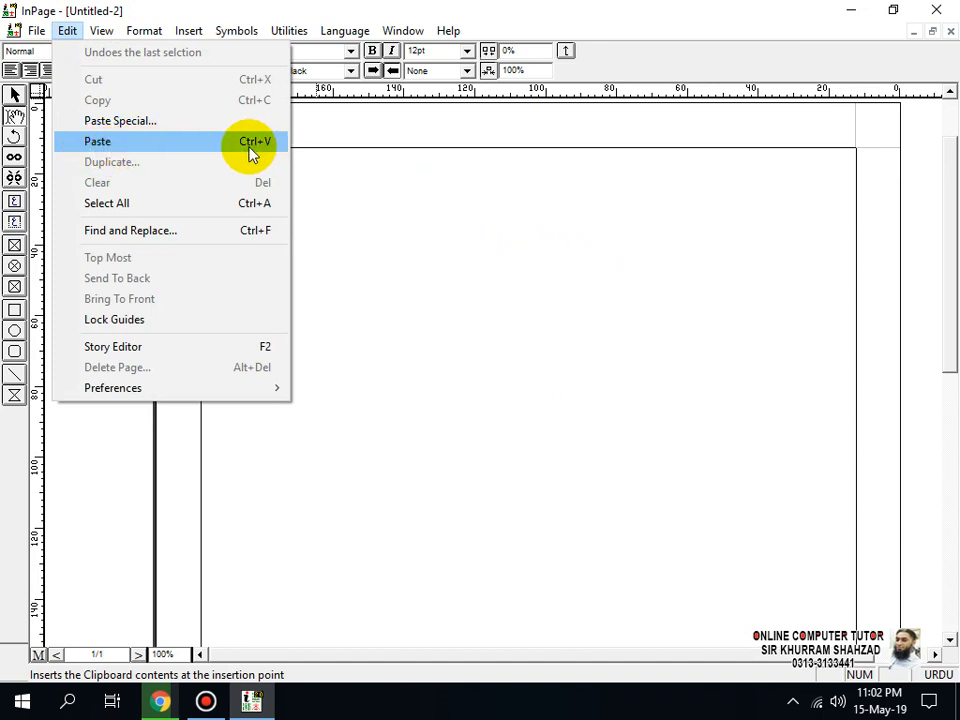
click(836, 182)
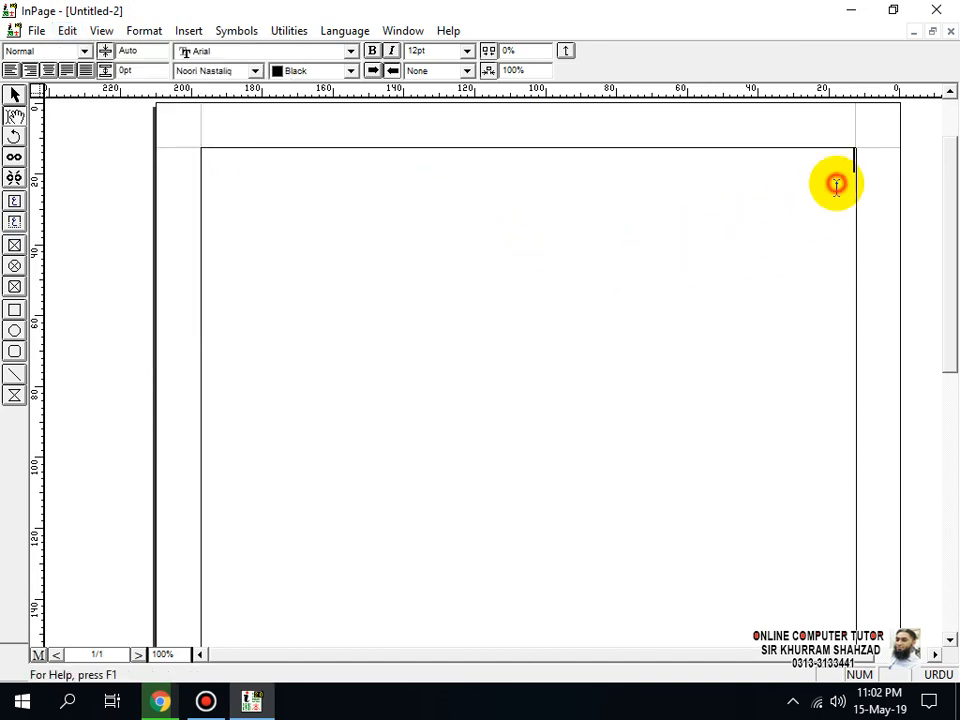
key(ctrl+v)
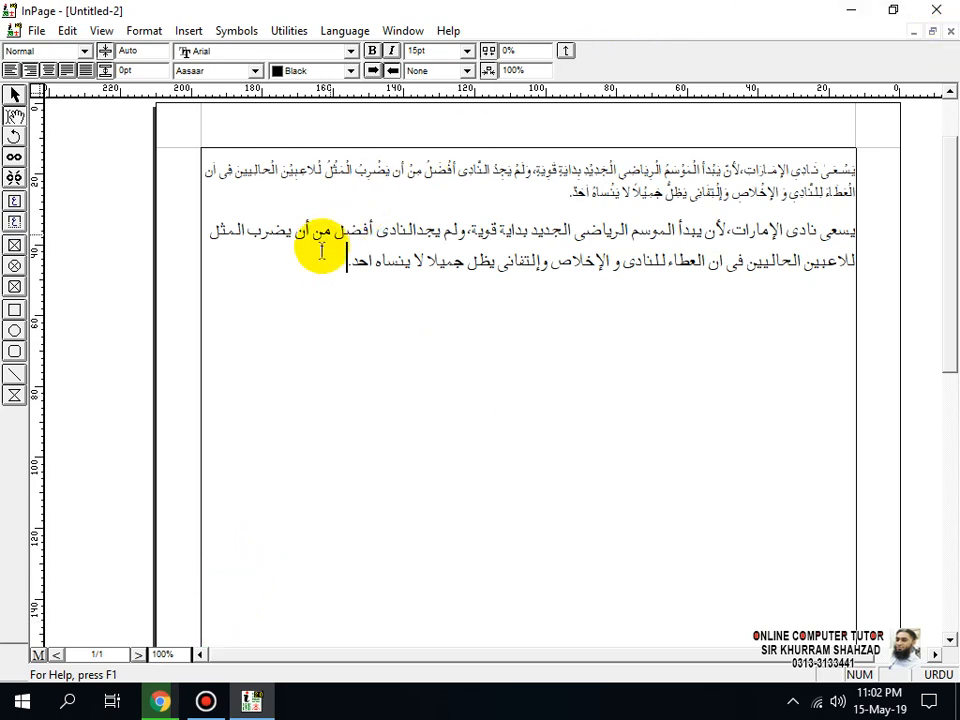
click(57, 33)
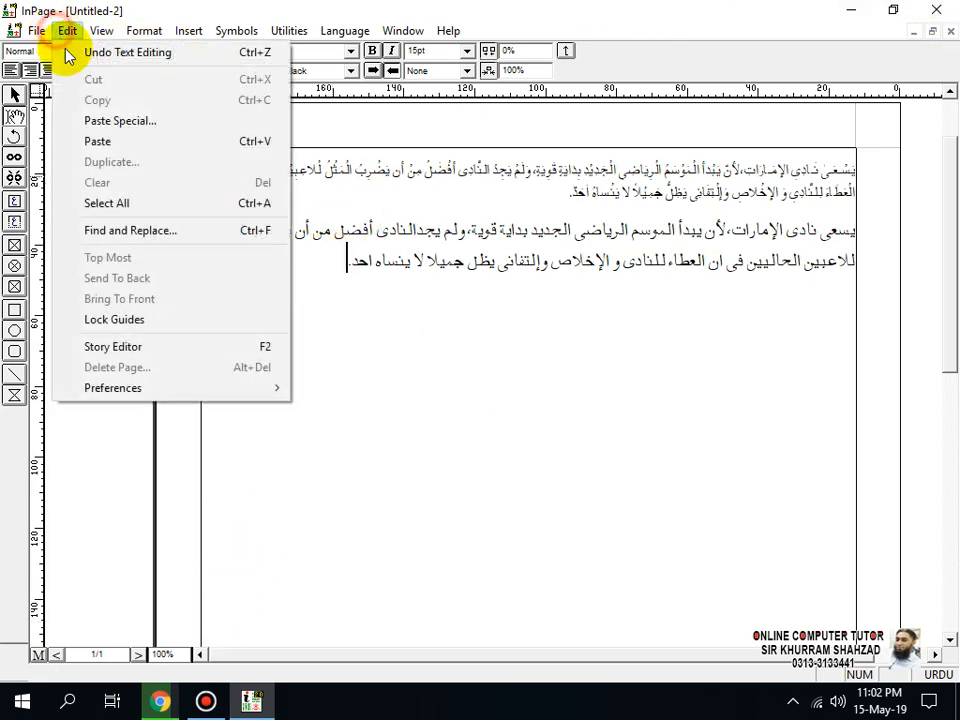
click(368, 282)
drag(340, 276, 884, 172)
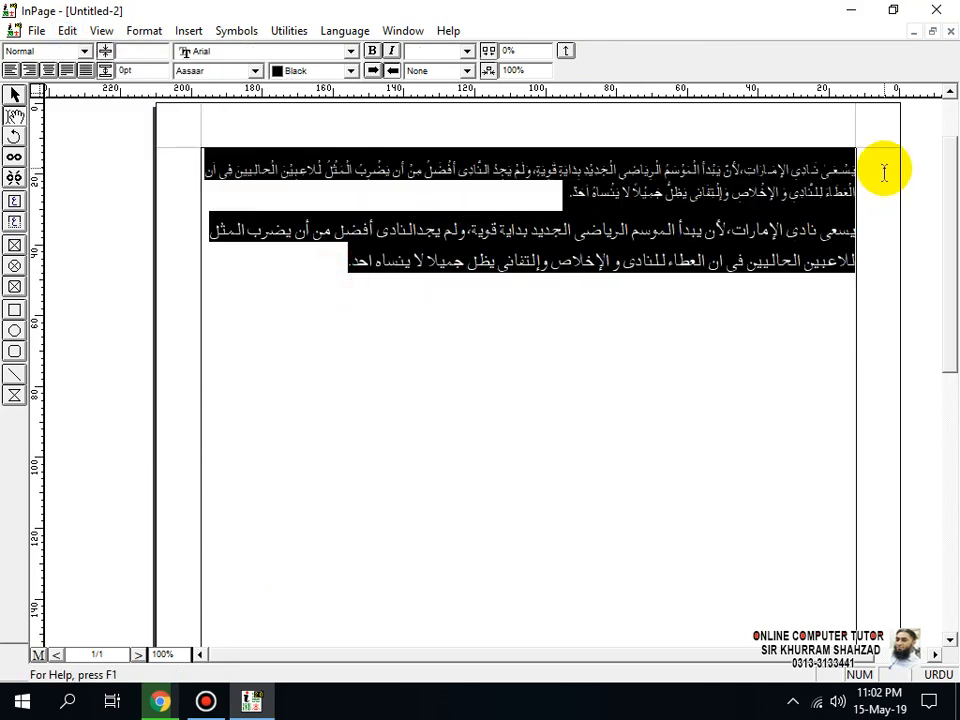
click(68, 31)
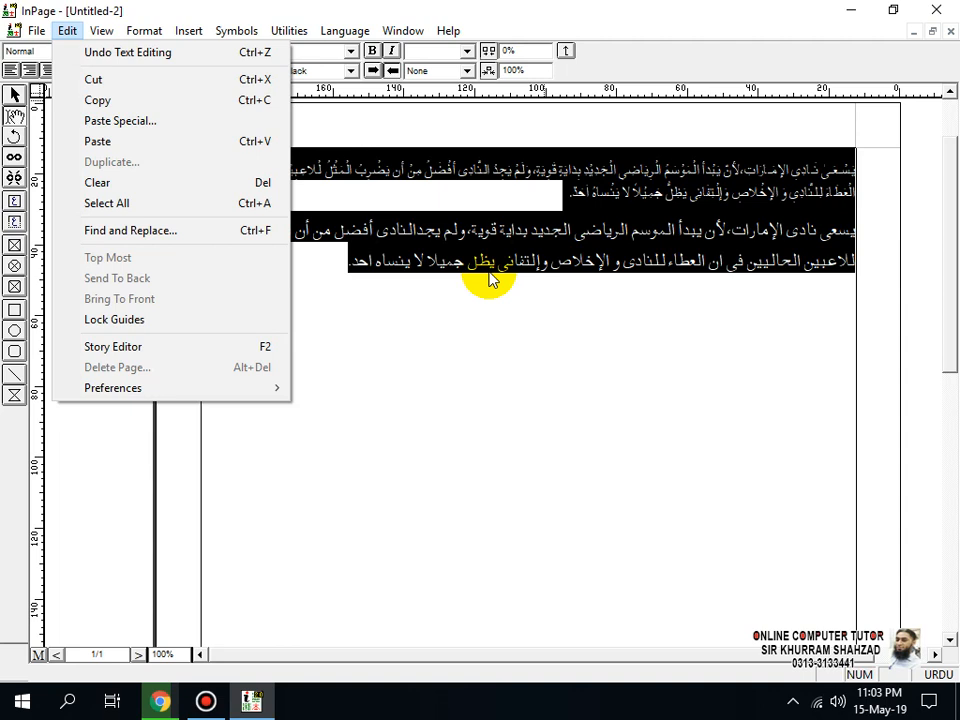
click(461, 326)
click(364, 274)
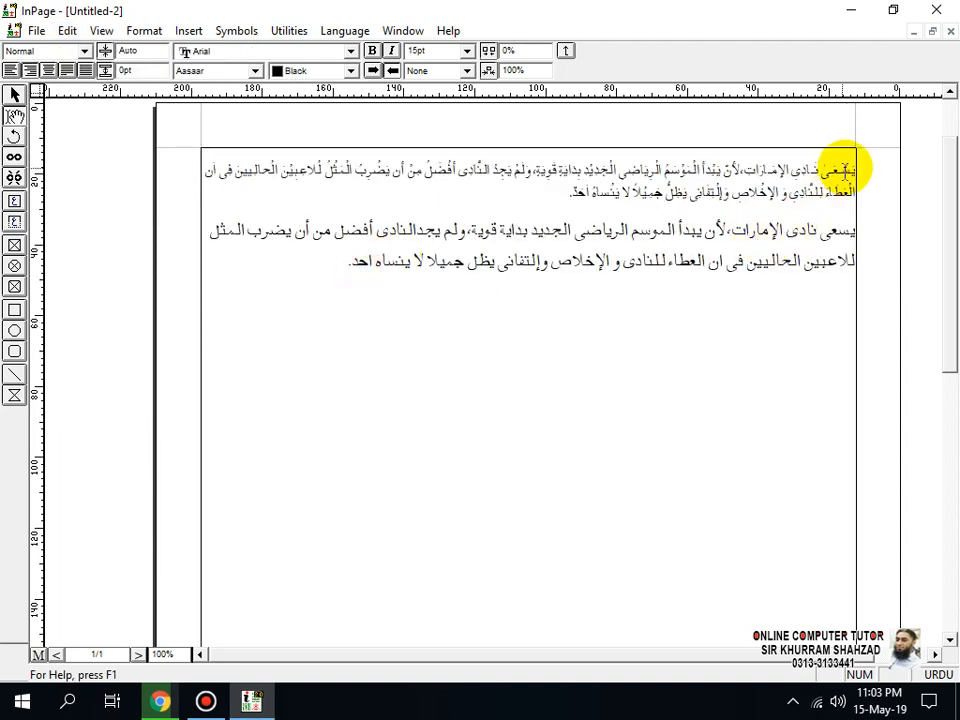
Step: Copy both Arabic paragraphs from the text box of the new document
drag(855, 162, 328, 272)
click(67, 31)
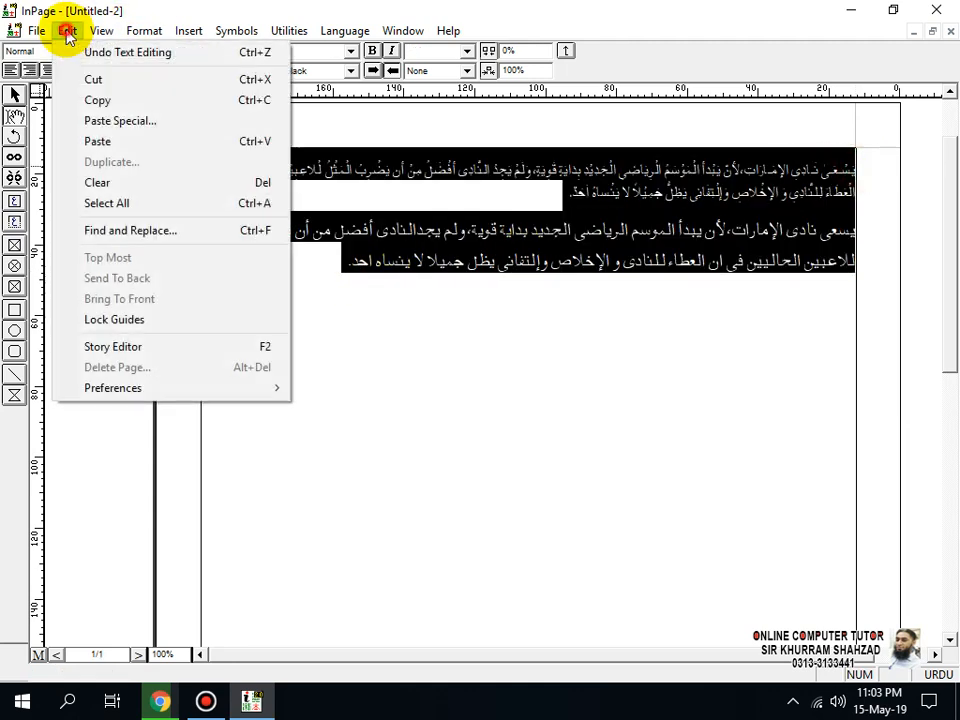
click(79, 100)
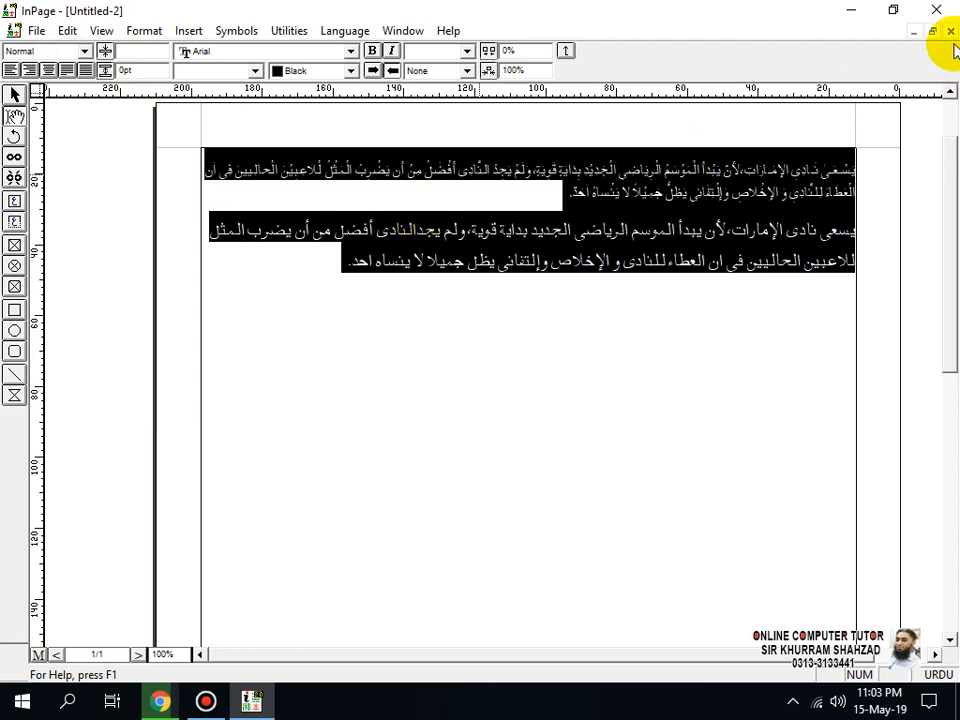
Step: Switch to SAMPLE.INP and paste the copied Arabic paragraphs into the empty text box above the City table
click(913, 32)
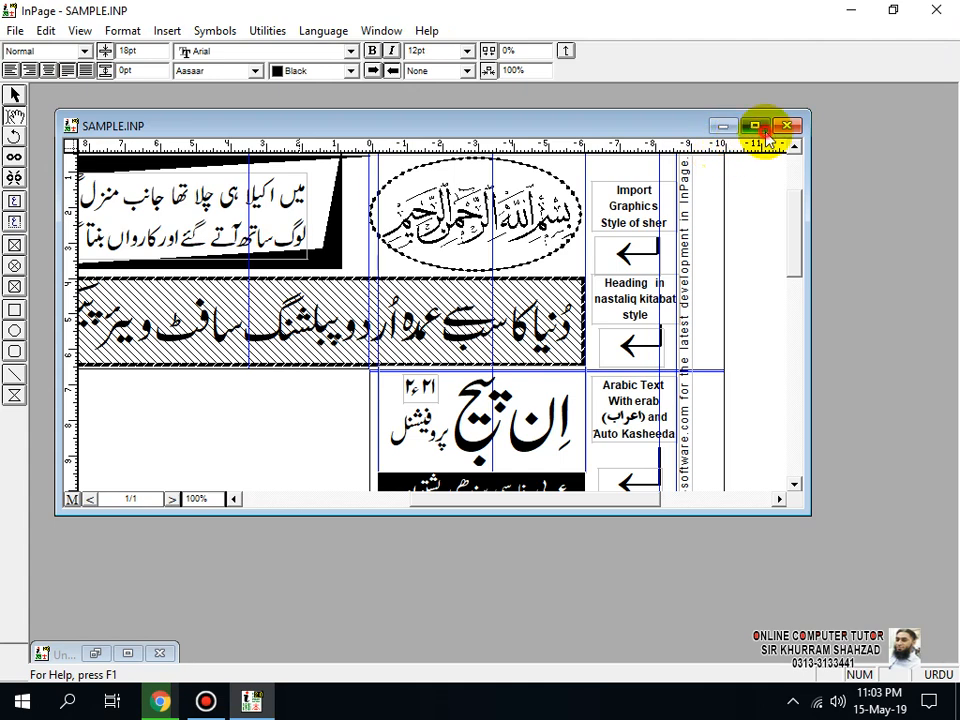
click(757, 126)
click(518, 326)
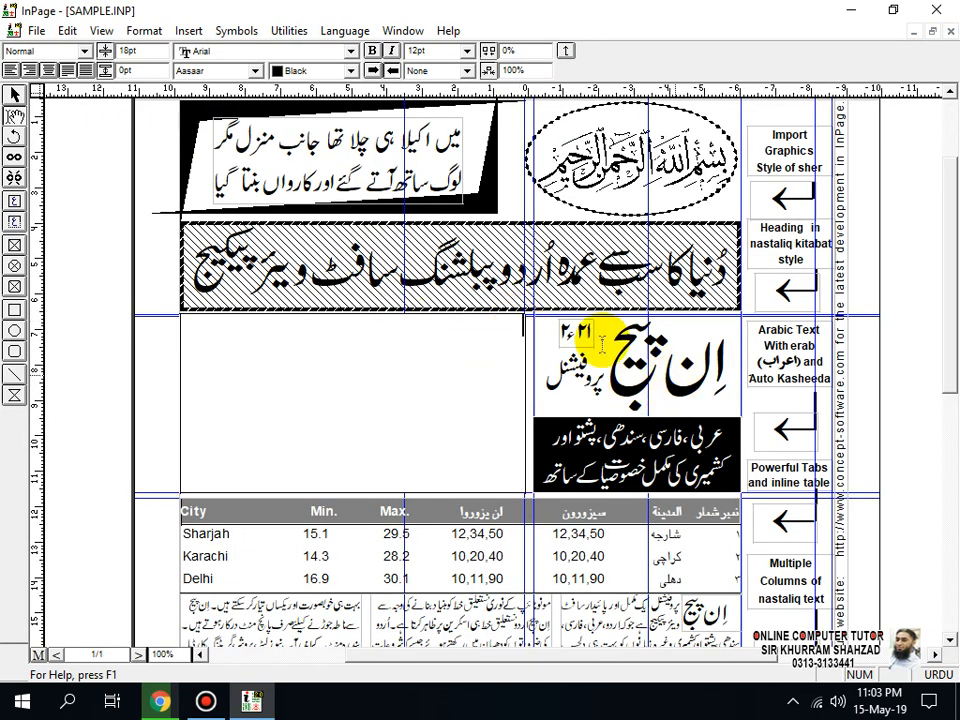
click(66, 30)
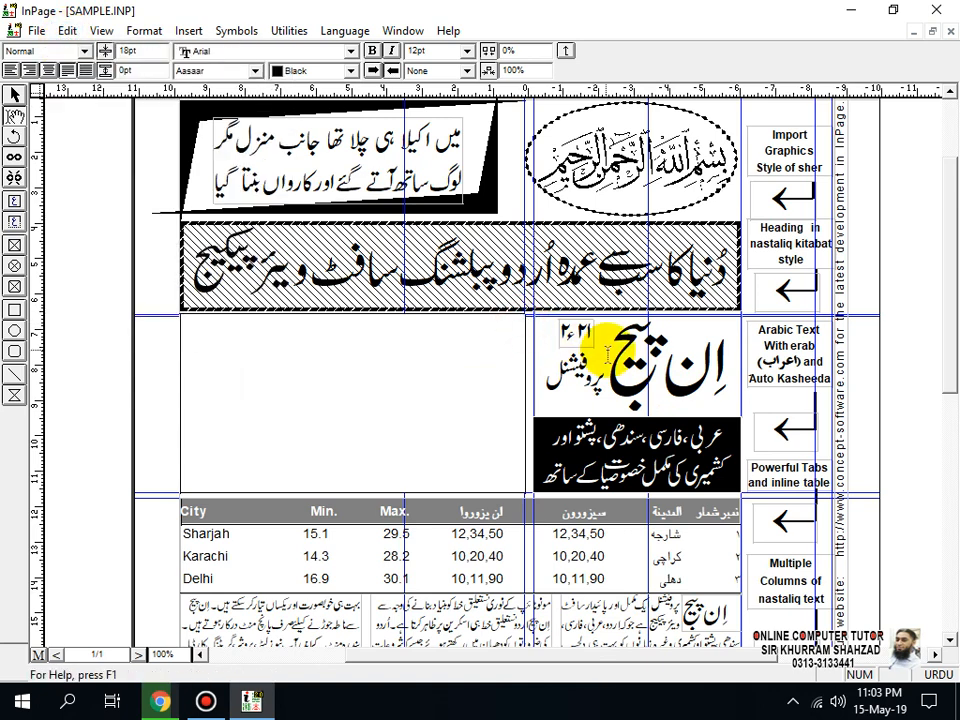
key(ctrl+v)
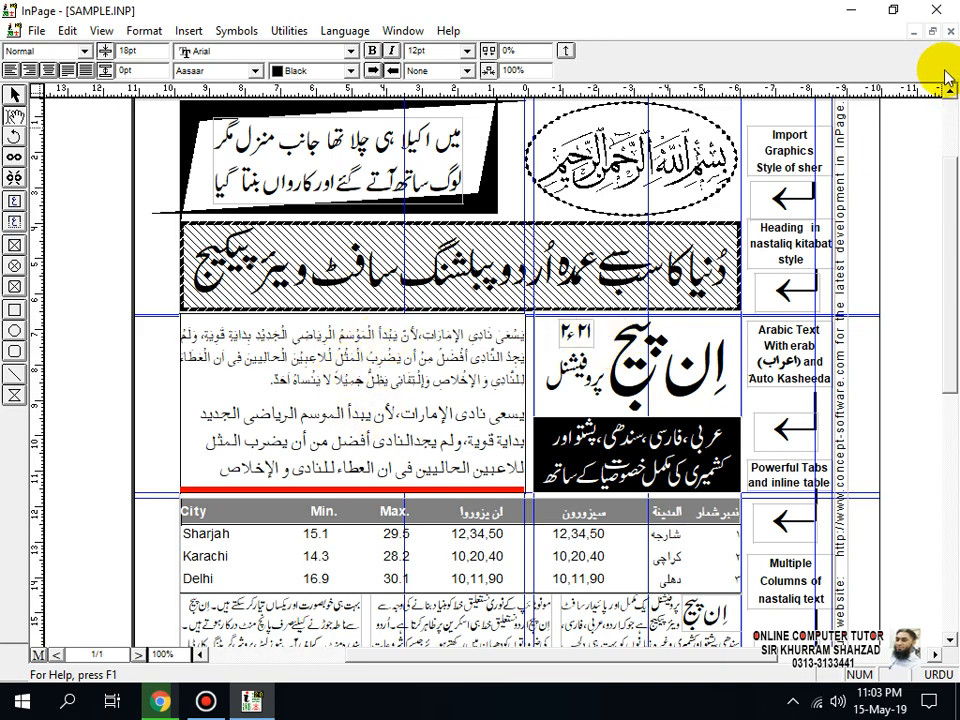
Step: Restore both document windows to a smaller size and place Untitled-2 below SAMPLE.INP to compare their Arabic text
click(931, 33)
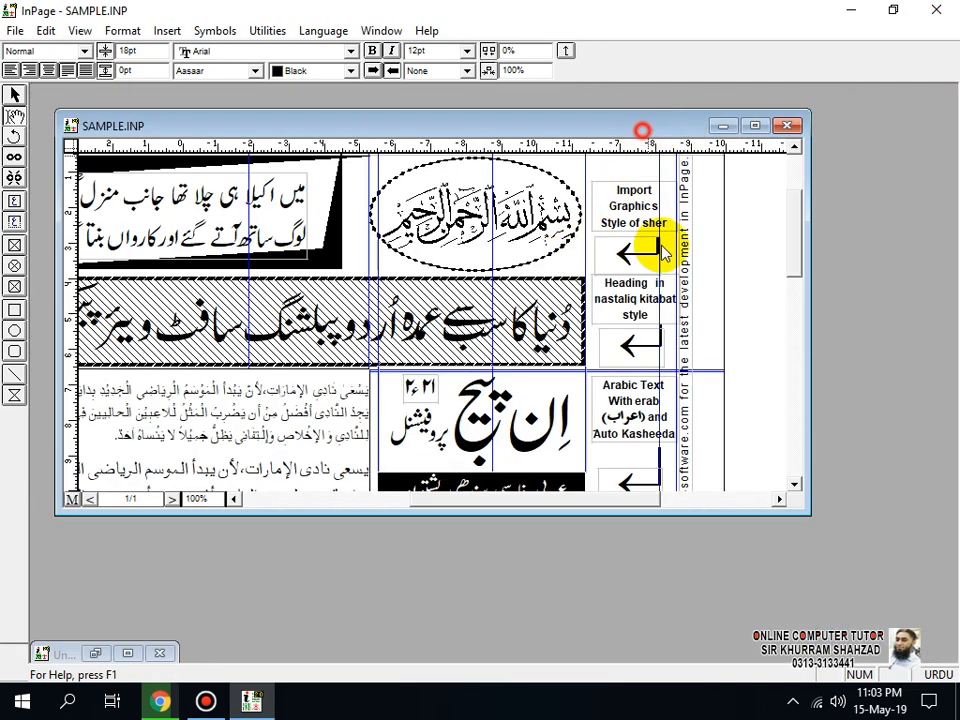
drag(700, 128, 692, 102)
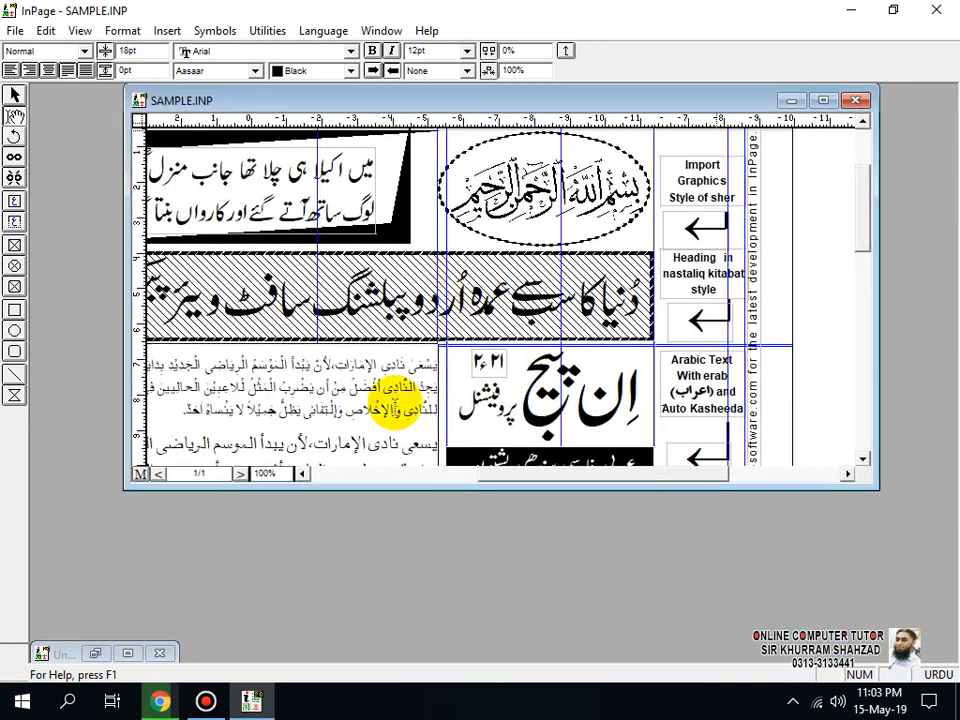
click(95, 652)
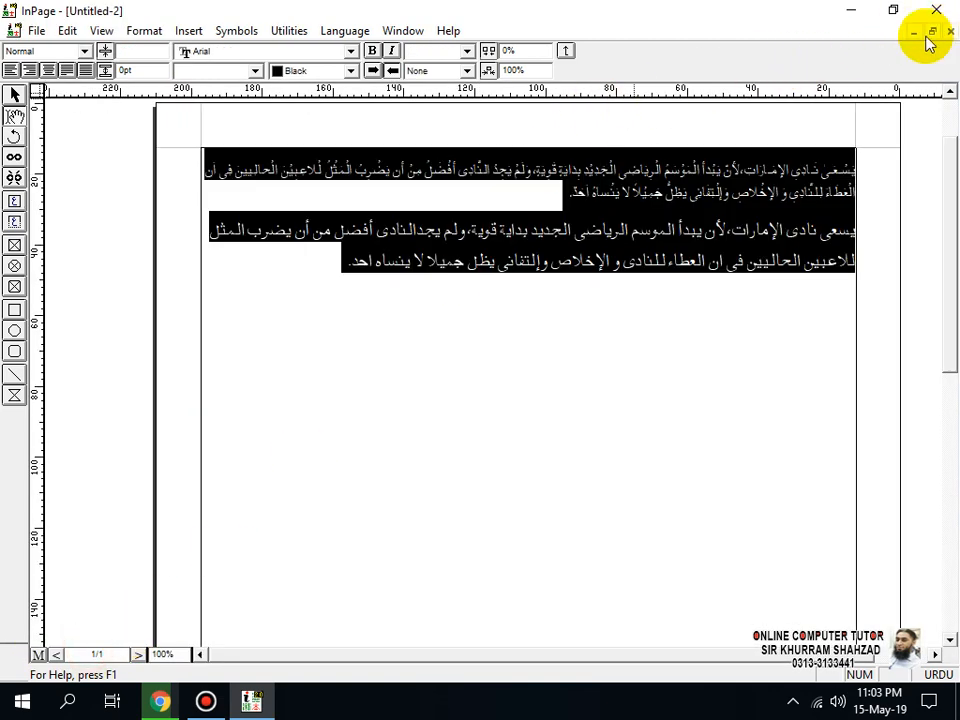
click(932, 32)
drag(632, 154, 676, 377)
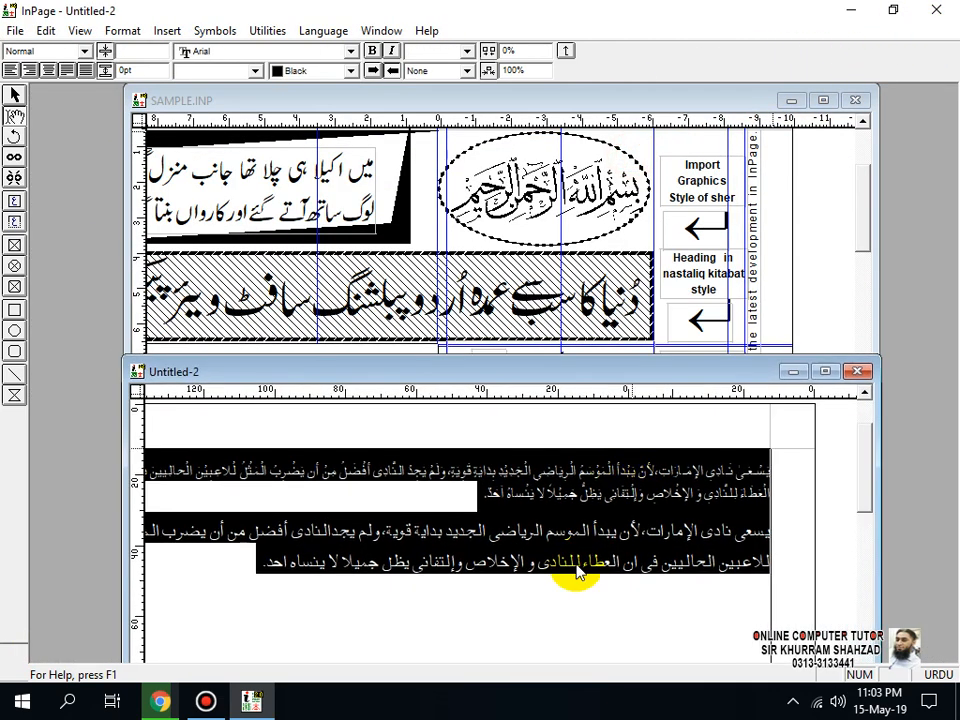
drag(450, 371, 504, 483)
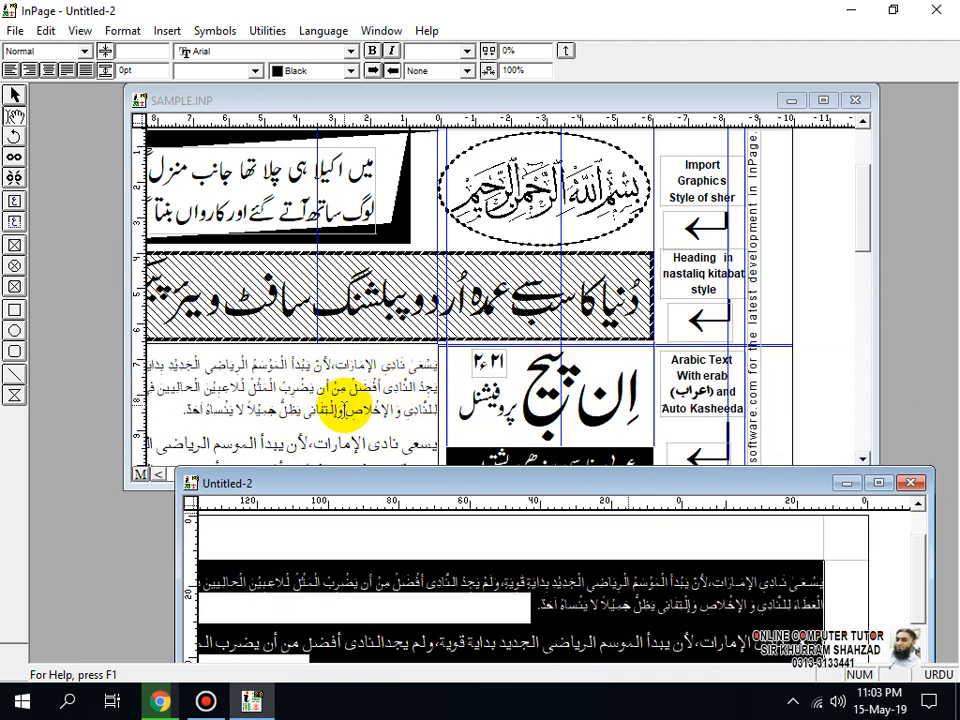
Step: Close the Untitled-2 document without saving and maximize SAMPLE.INP
click(912, 488)
click(486, 386)
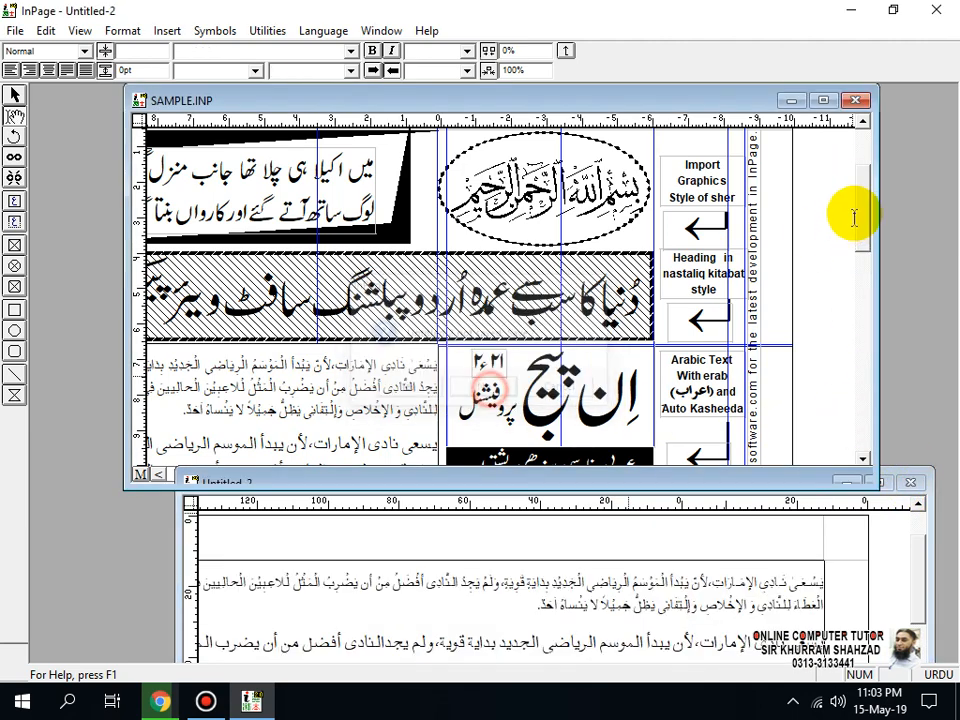
click(823, 100)
click(75, 30)
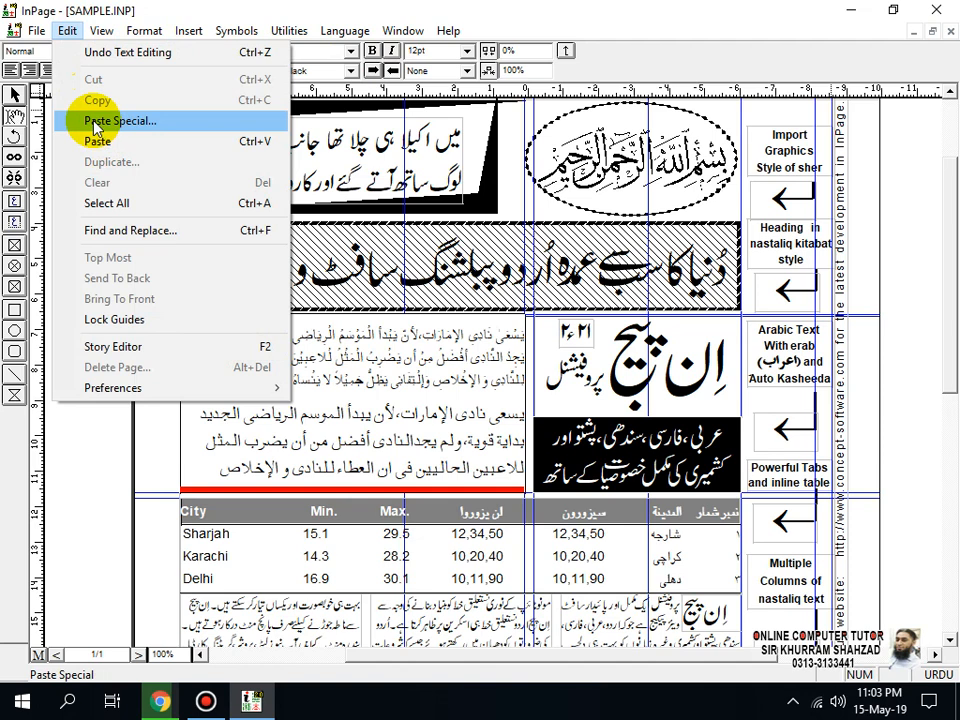
click(514, 386)
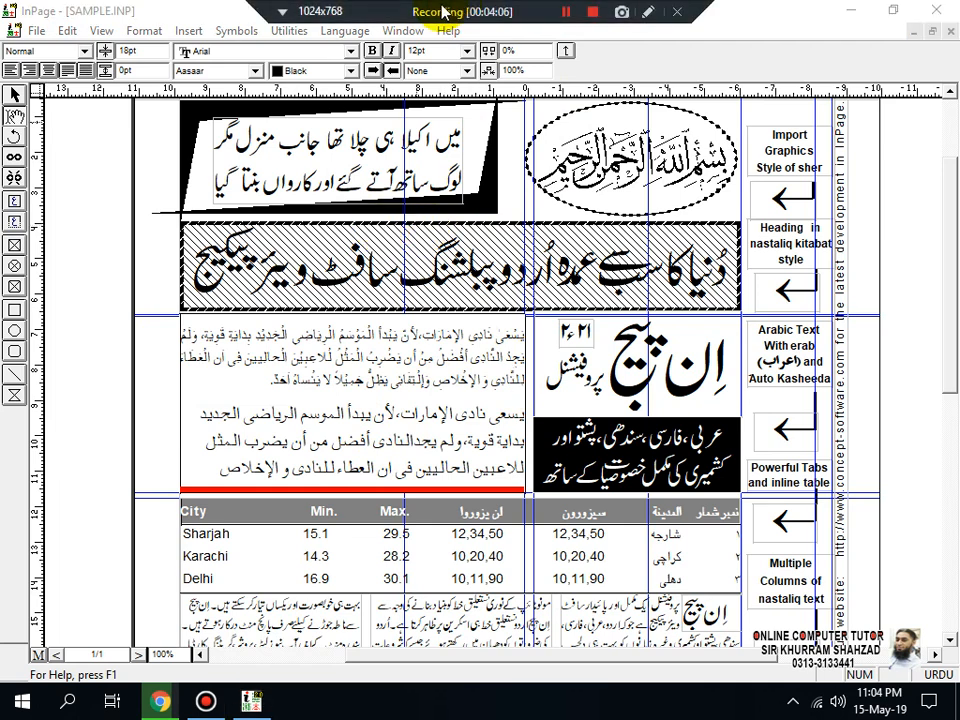
click(67, 30)
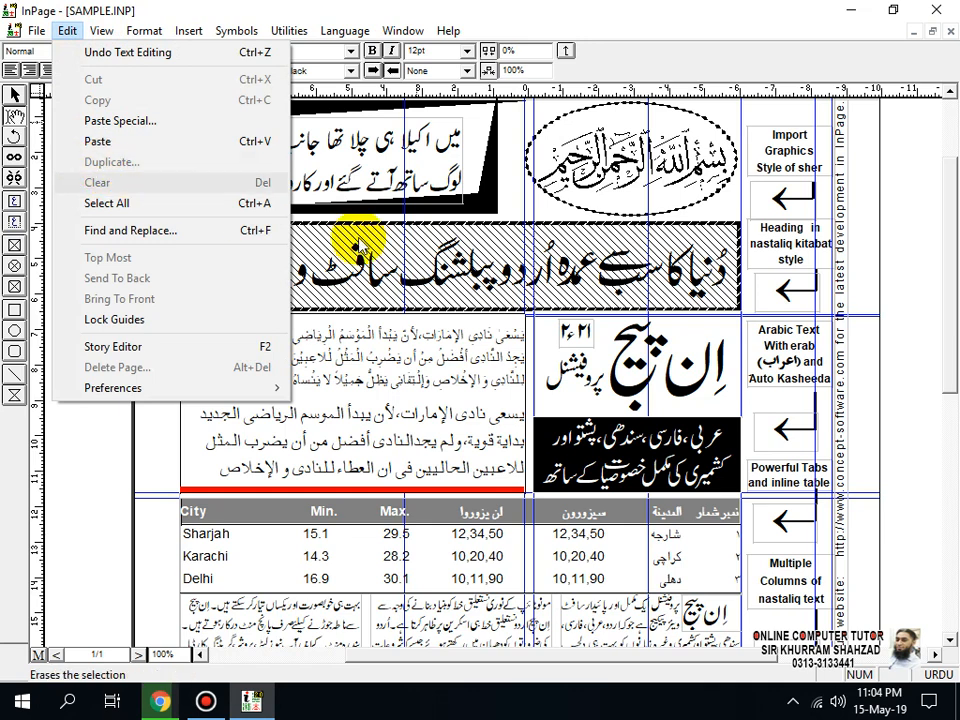
click(454, 292)
Step: Copy the text box holding the two-line Urdu couplet in the slanted black and white frame
click(16, 96)
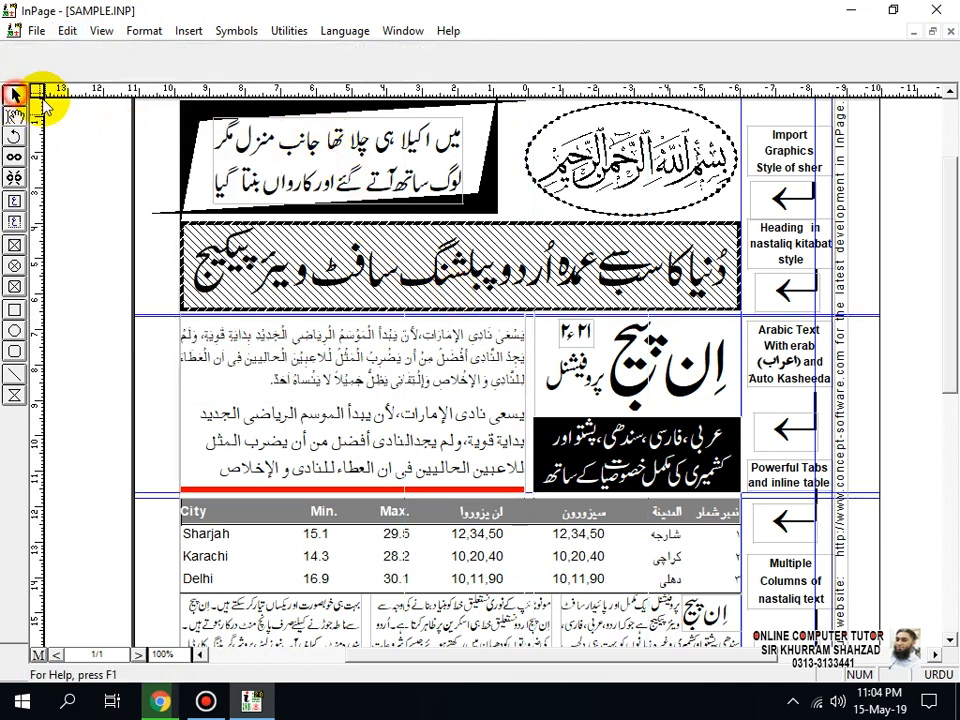
click(310, 128)
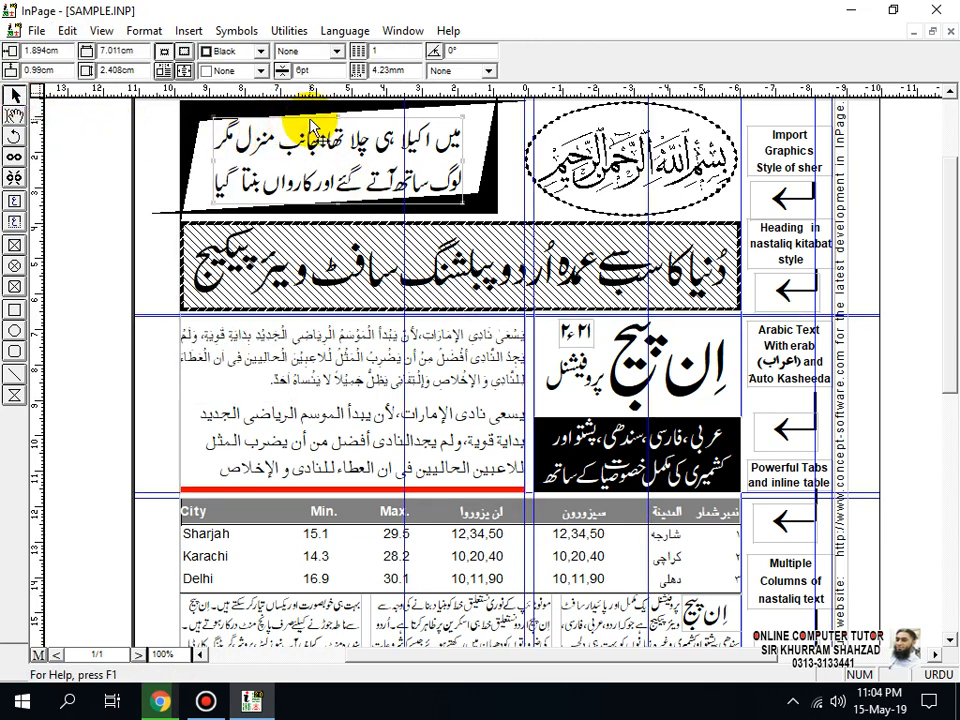
right_click(310, 128)
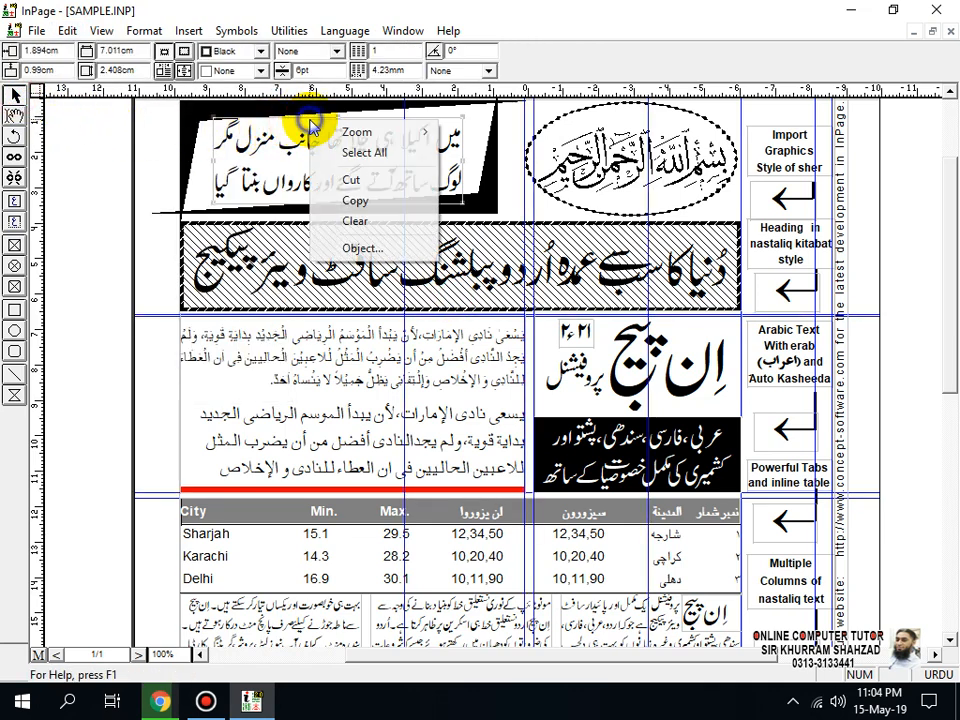
click(355, 201)
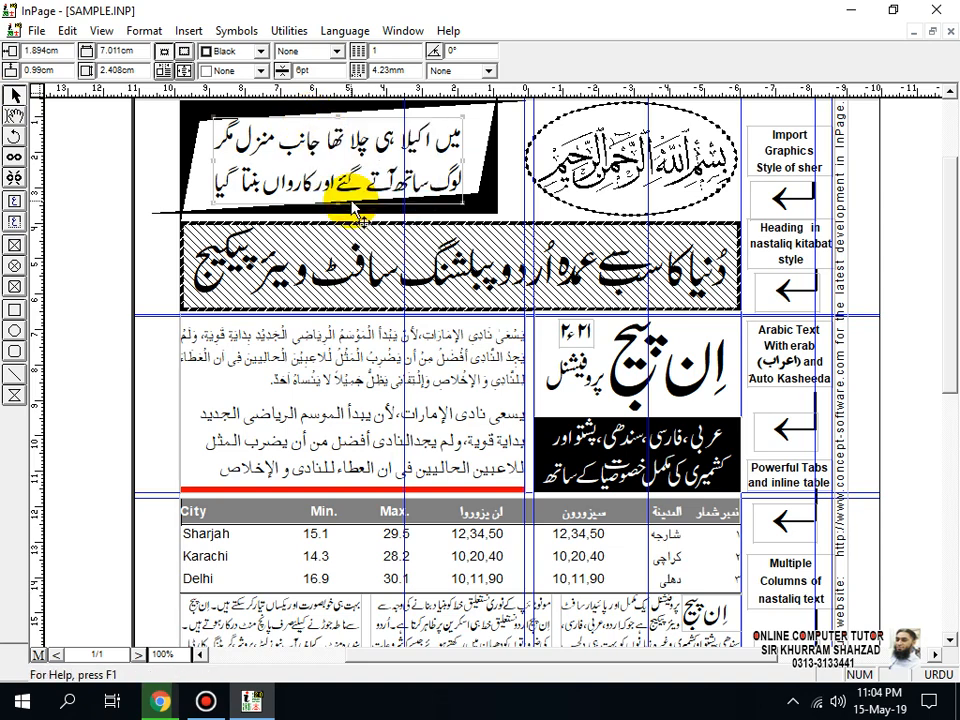
Step: Create a new document with the default settings and paste the copied Urdu couplet into it
key(ctrl+n)
click(640, 288)
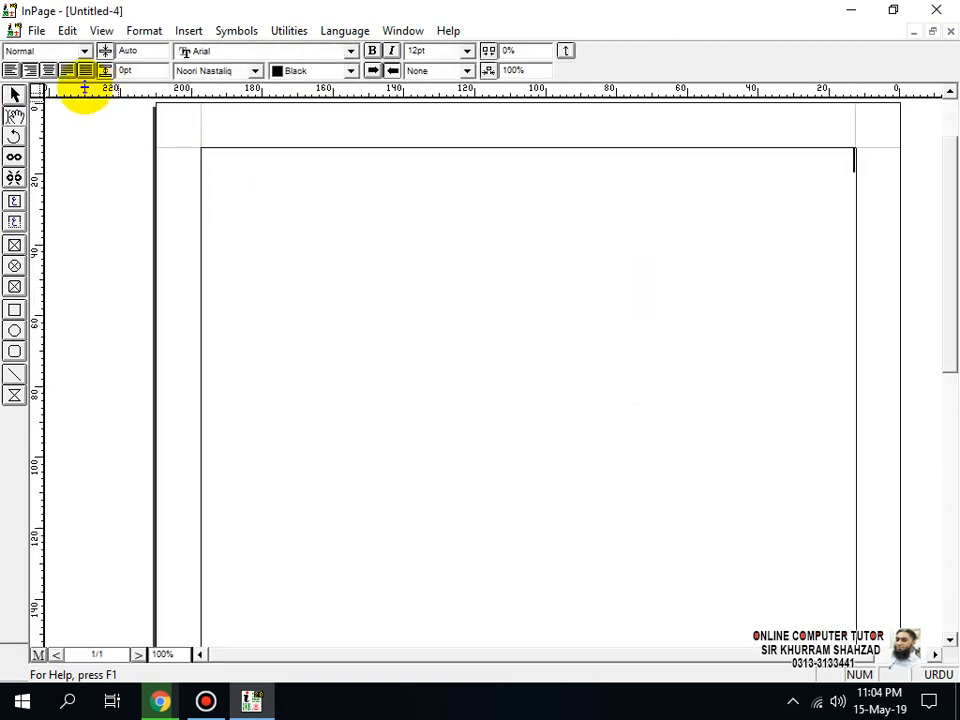
click(67, 30)
click(155, 141)
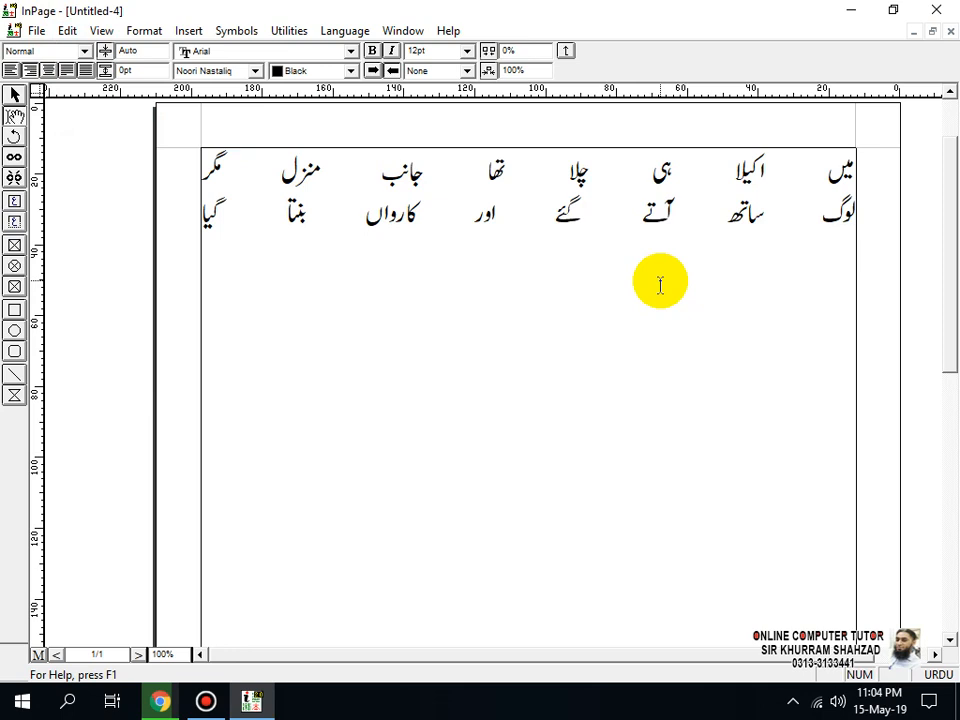
Step: Undo and repeat the paste of the Urdu couplet, and demonstrate undoing and redoing it once more
key(ctrl+z)
key(ctrl+v)
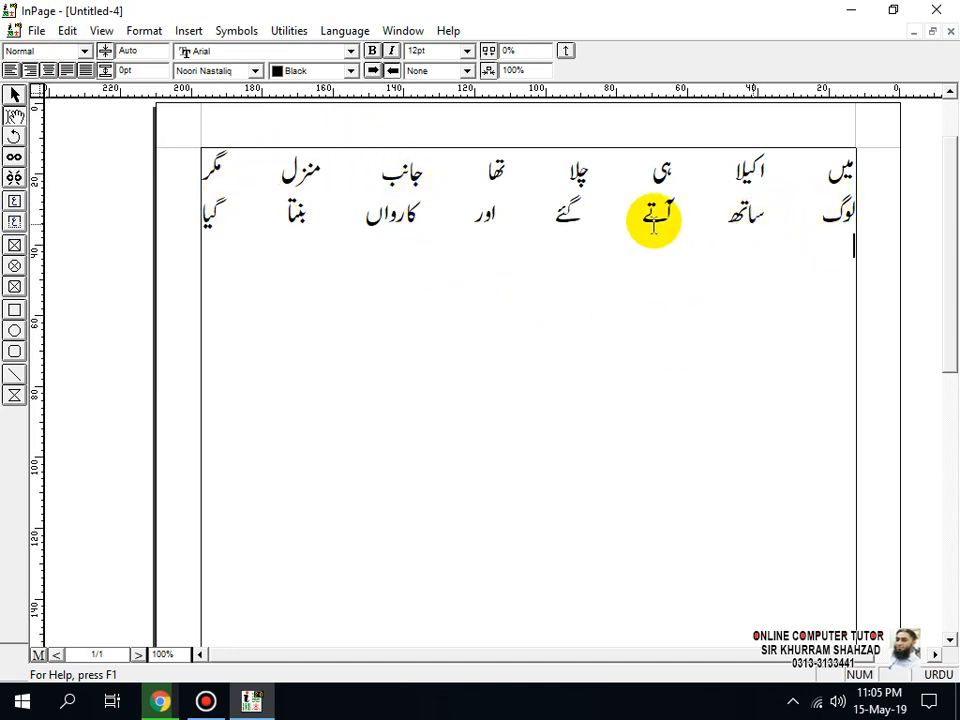
key(ctrl+z)
click(68, 30)
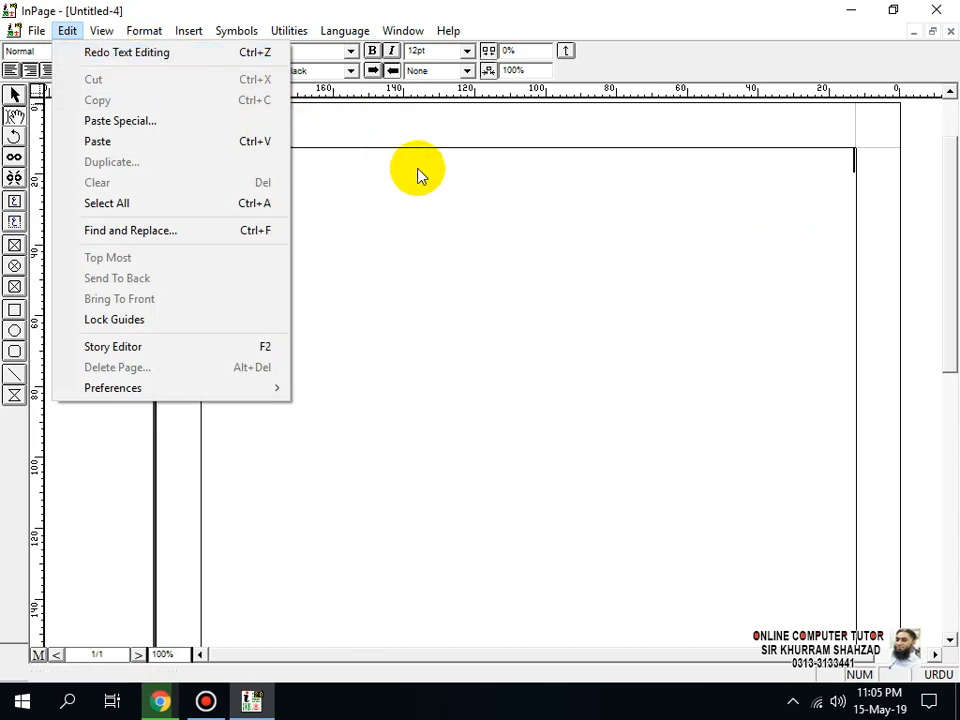
key(Escape)
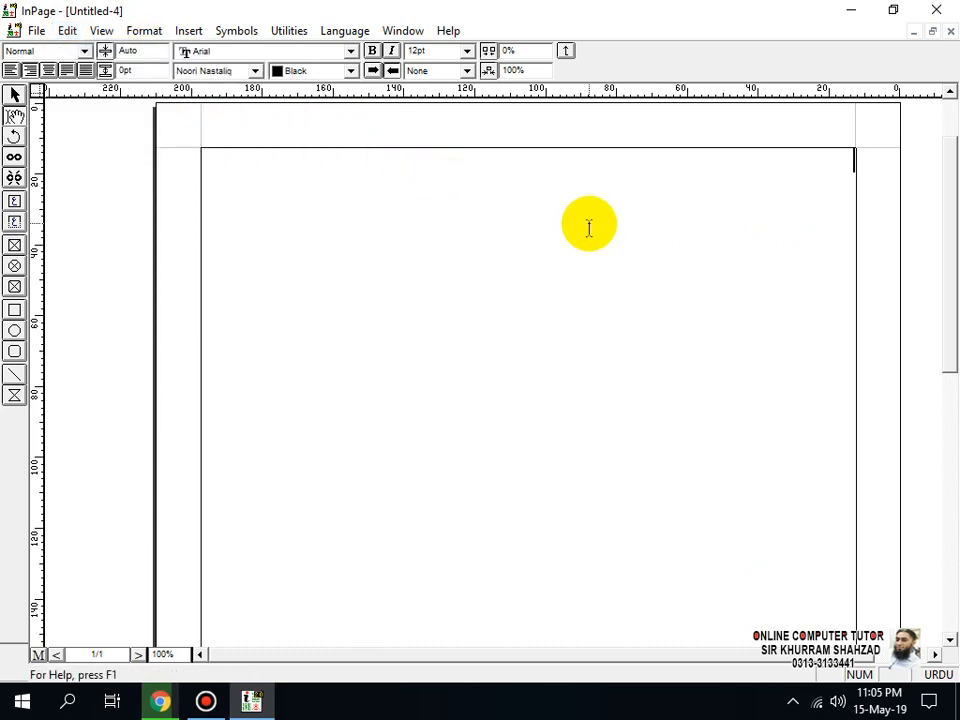
key(ctrl+z)
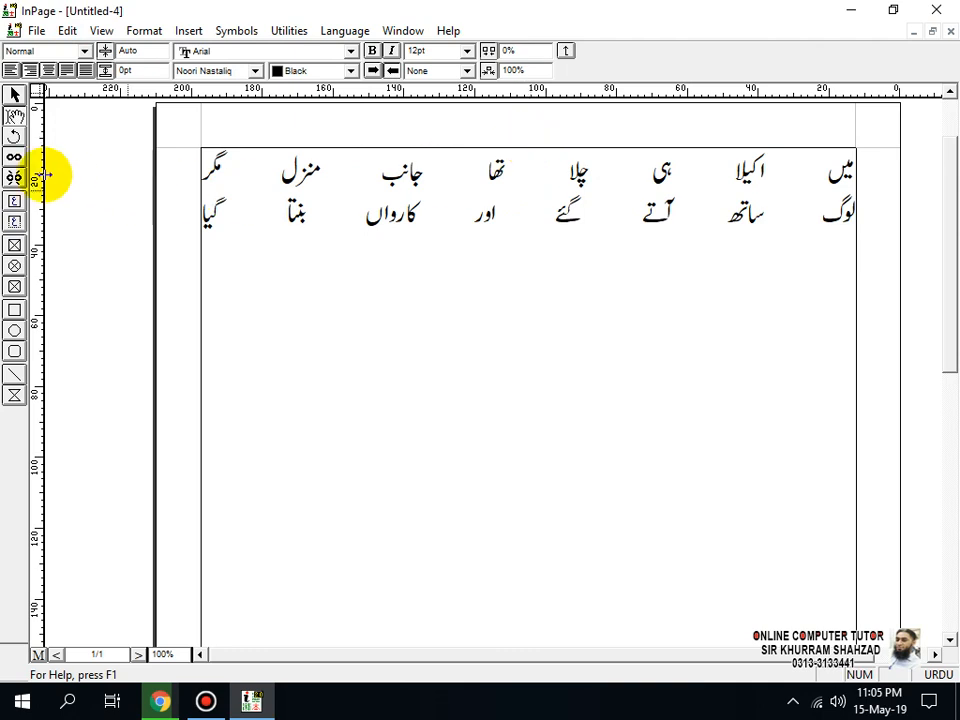
Step: Draw a text box about 68 mm wide and 30 mm high below the pasted Urdu couplet
click(14, 204)
drag(348, 326, 590, 430)
click(15, 95)
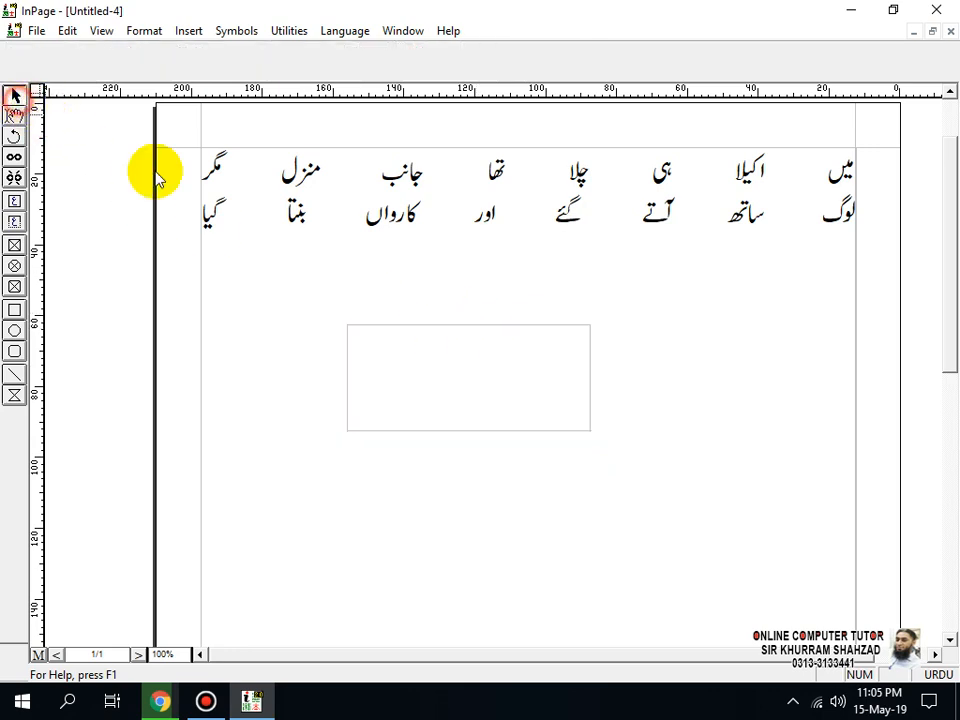
Step: Give the new text box a solid black border with a thickness of 10 pt
click(448, 327)
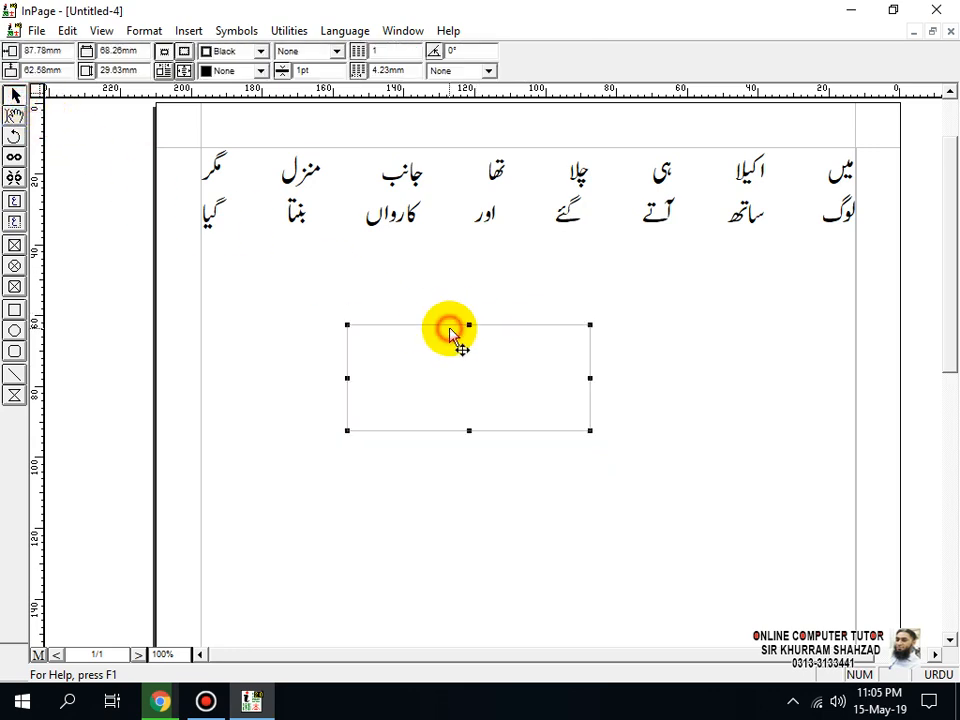
click(337, 51)
click(313, 87)
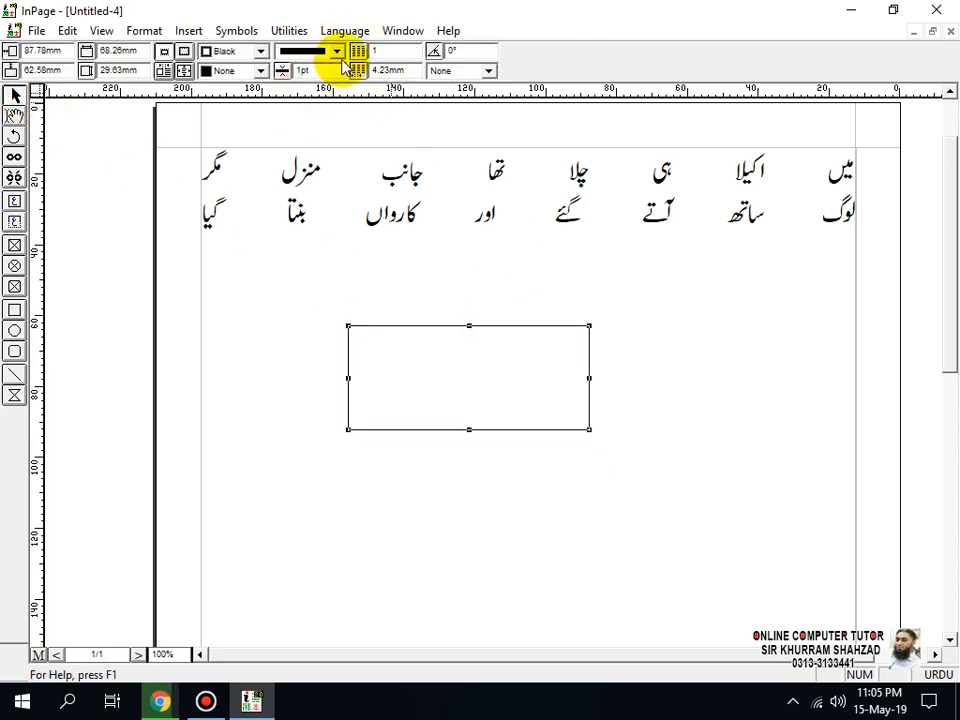
drag(332, 71, 257, 72)
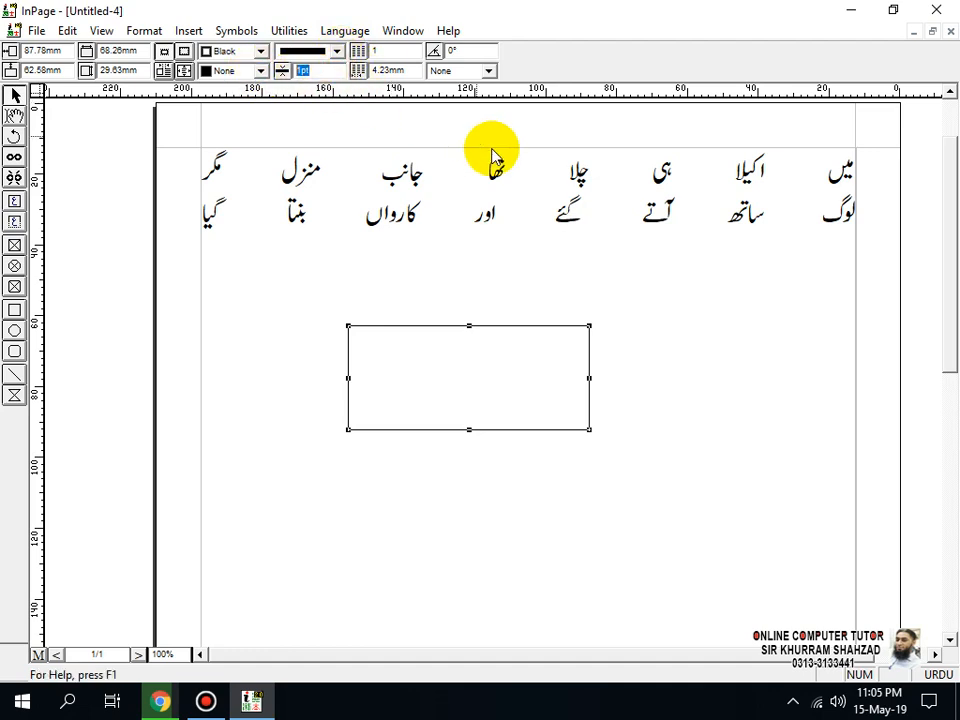
text(10)
key(Return)
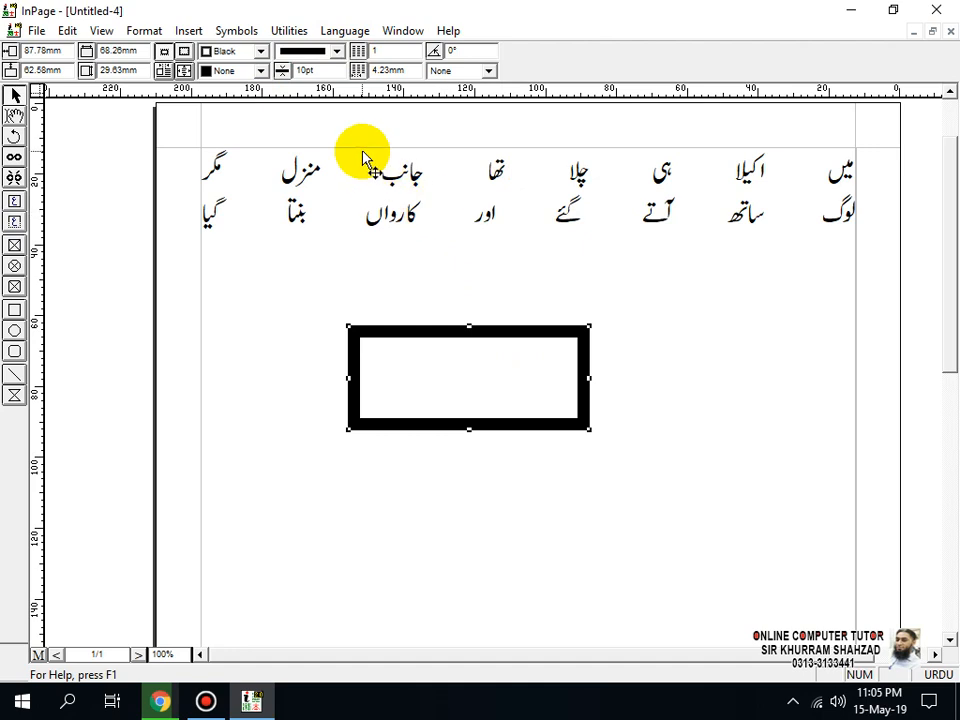
Step: Reduce the text box's border thickness to 8 pt and then further to 5 pt
drag(322, 70, 245, 68)
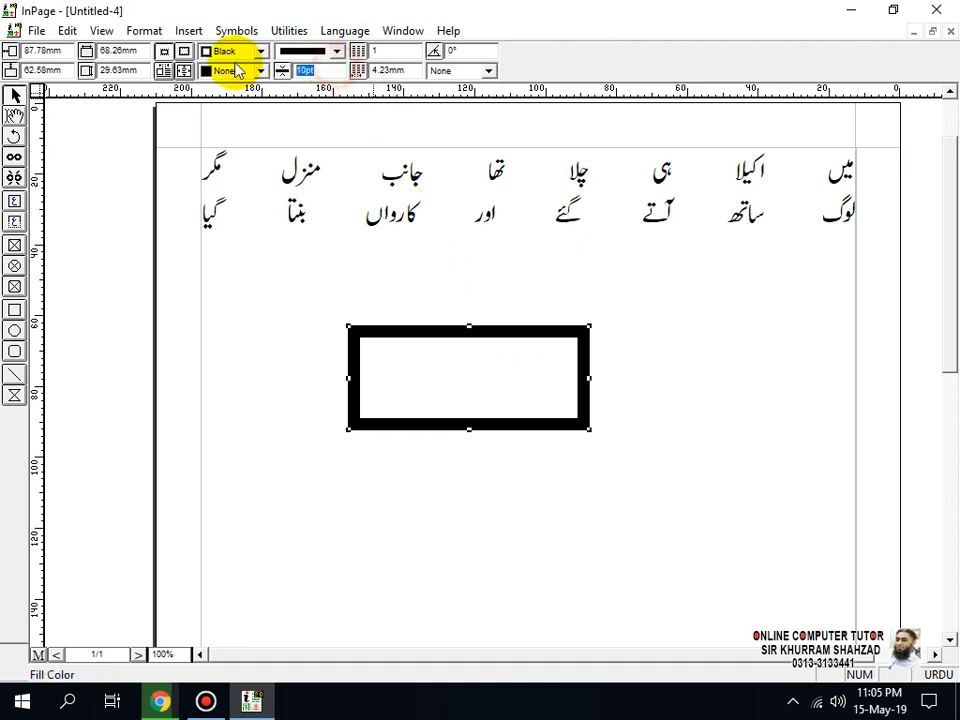
text(8)
key(Return)
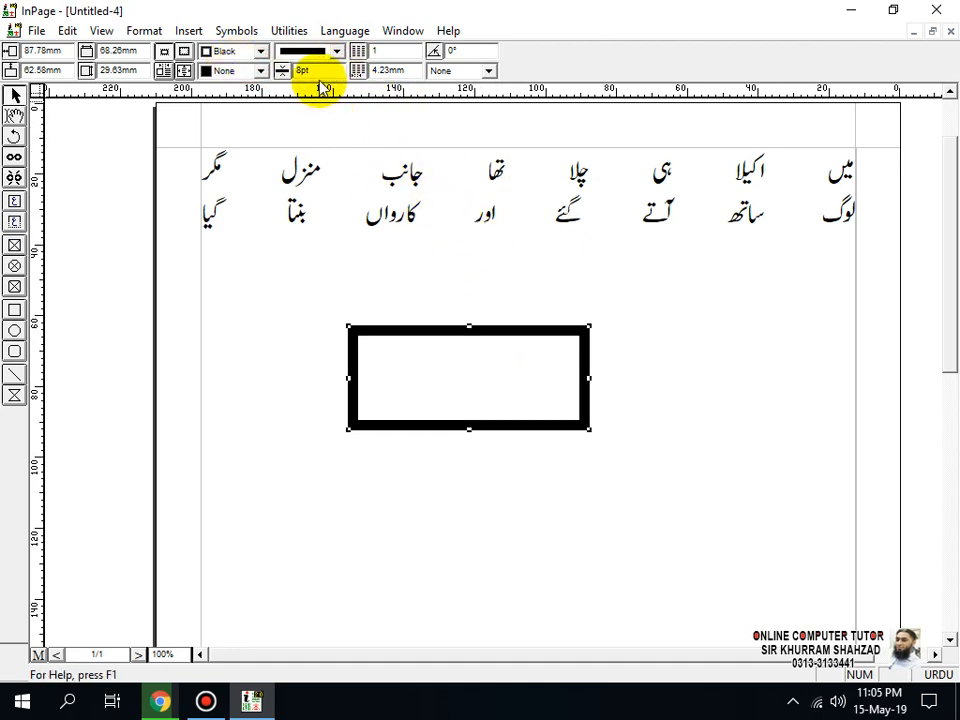
text(5)
key(Return)
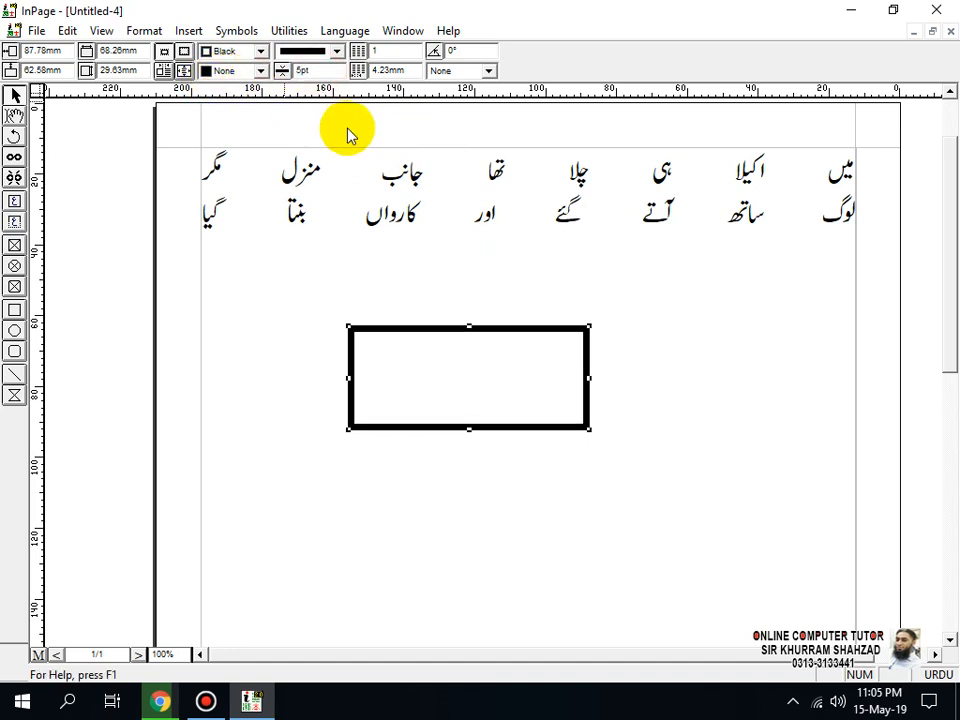
Step: Colour the text box's border blue and change its line style to the crosshatched pattern
click(260, 71)
click(260, 51)
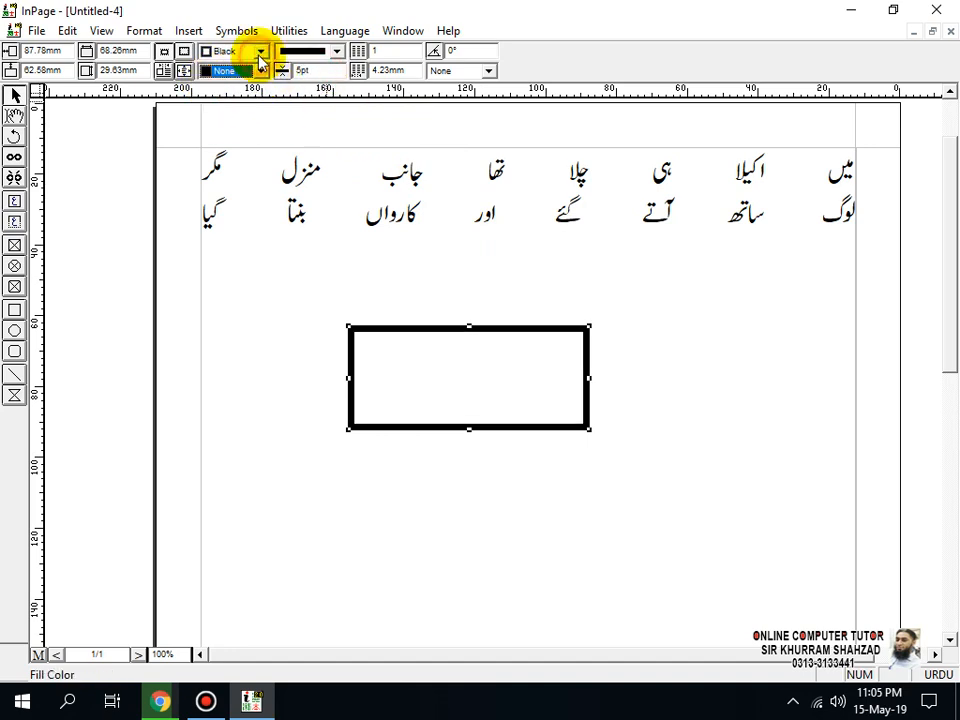
click(260, 51)
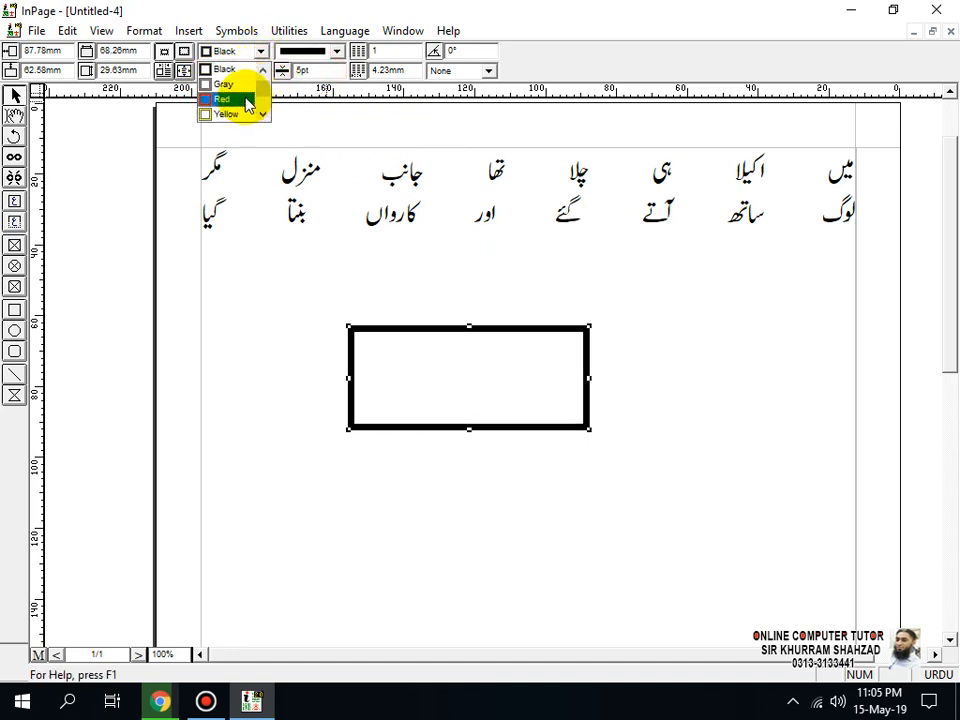
drag(262, 93, 262, 106)
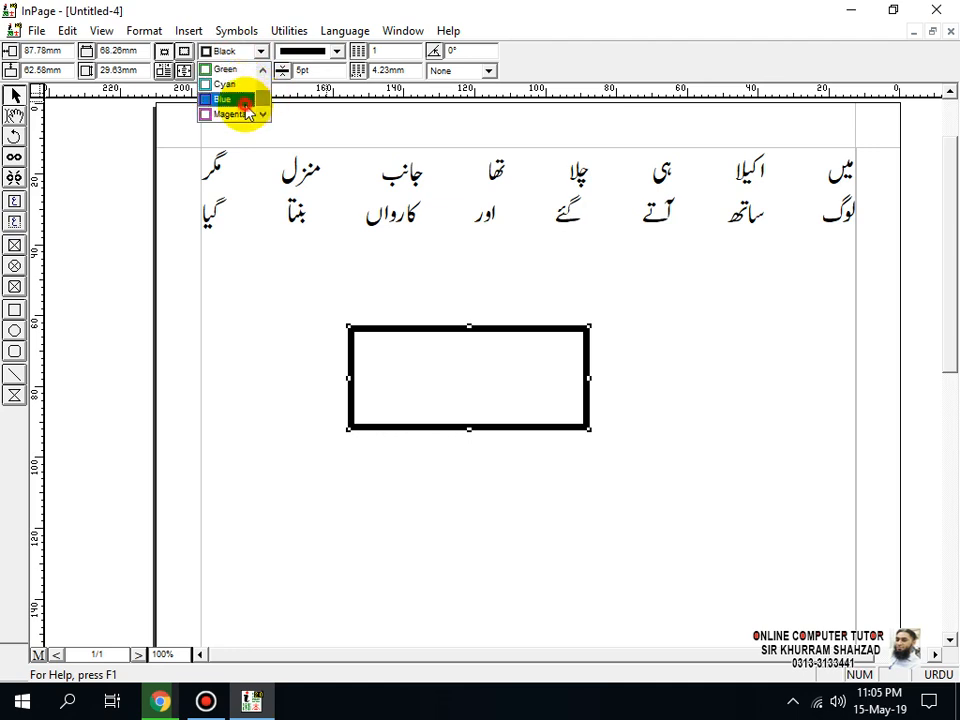
click(244, 102)
click(337, 51)
drag(341, 84, 343, 101)
click(313, 106)
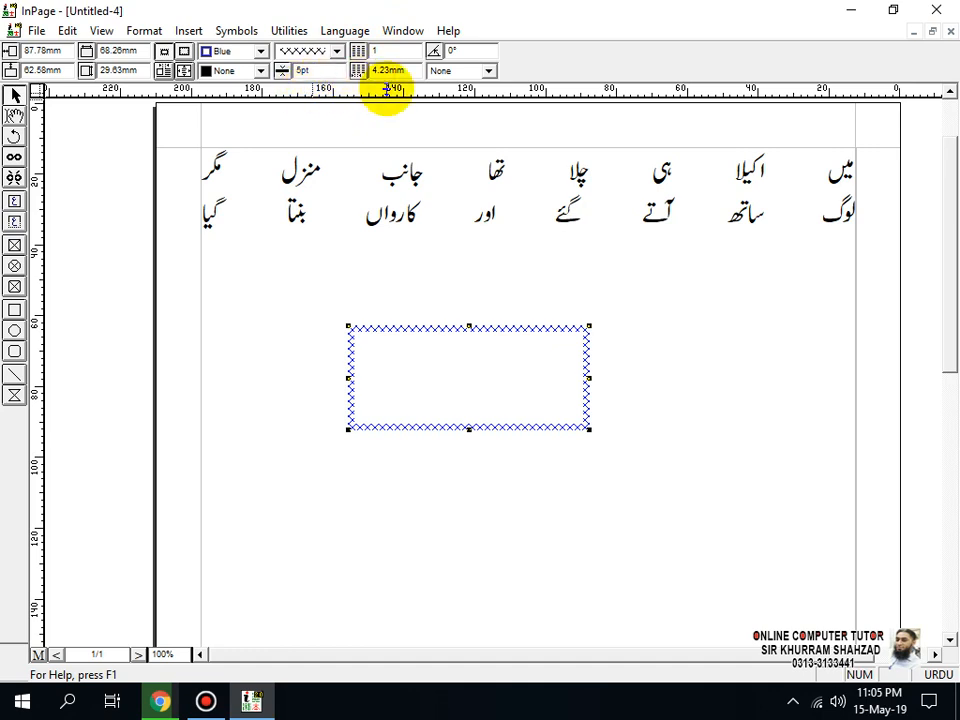
Step: Try to paste the couplet while the bordered text box is selected as an object, and delete the pasted object
click(395, 213)
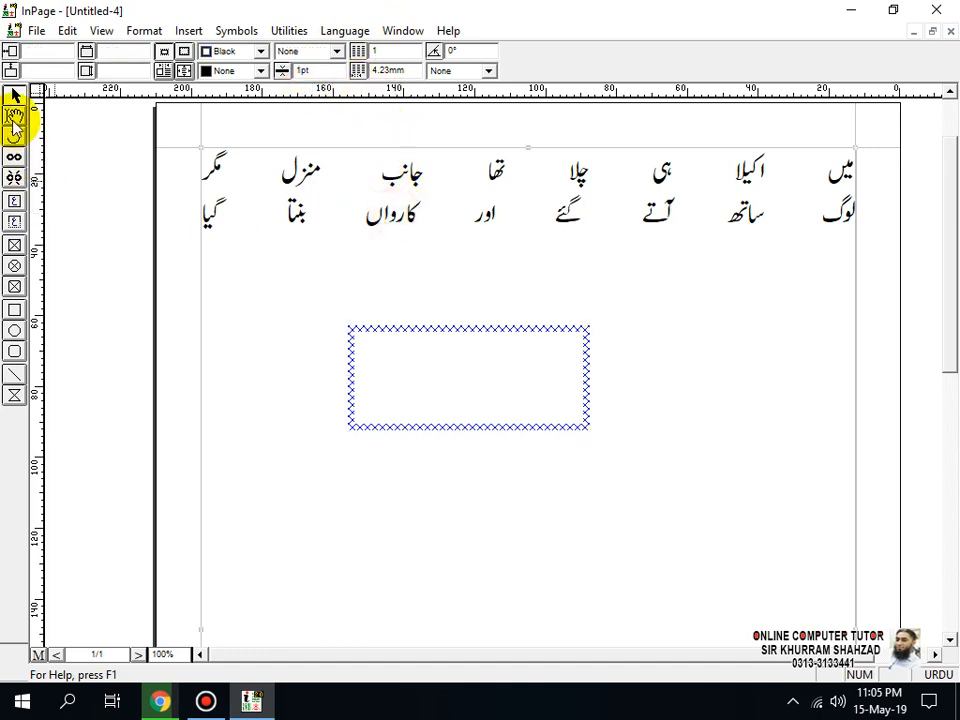
click(390, 372)
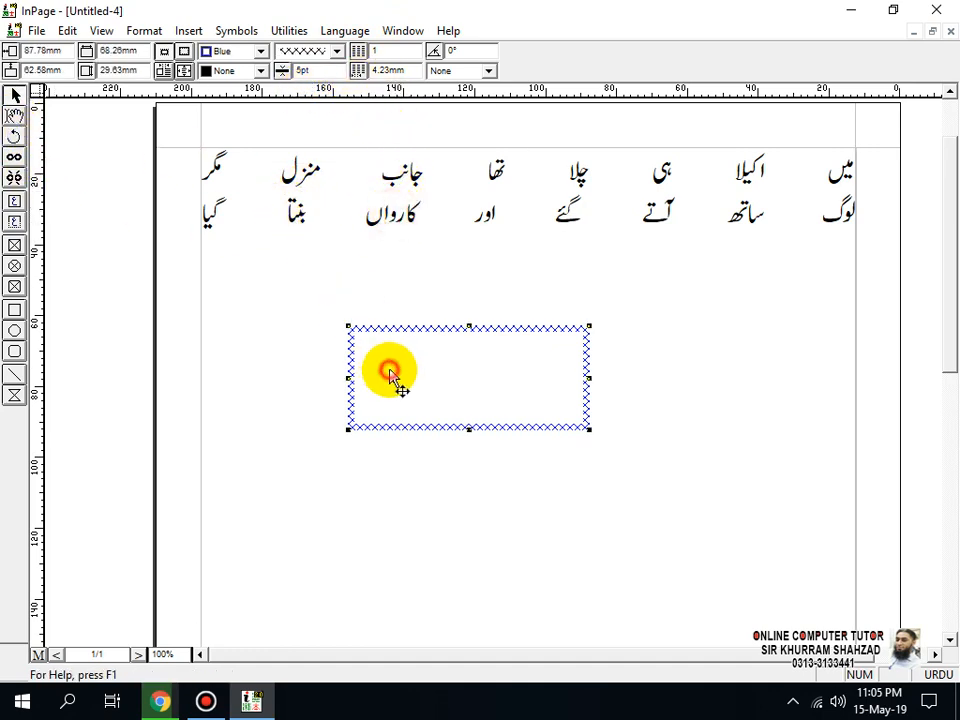
key(ctrl+v)
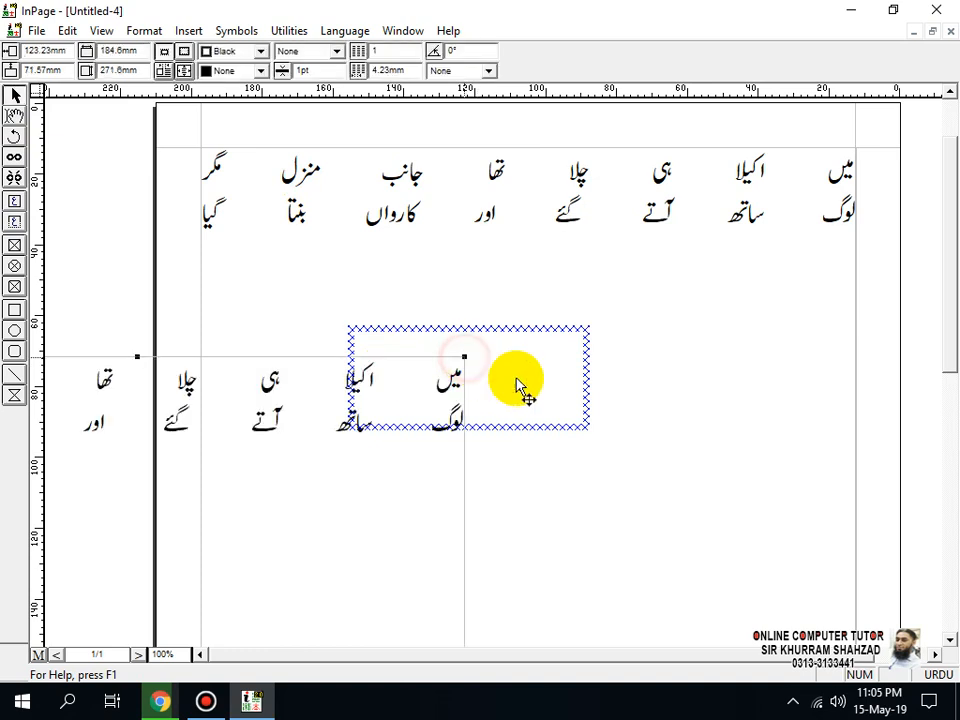
key(Delete)
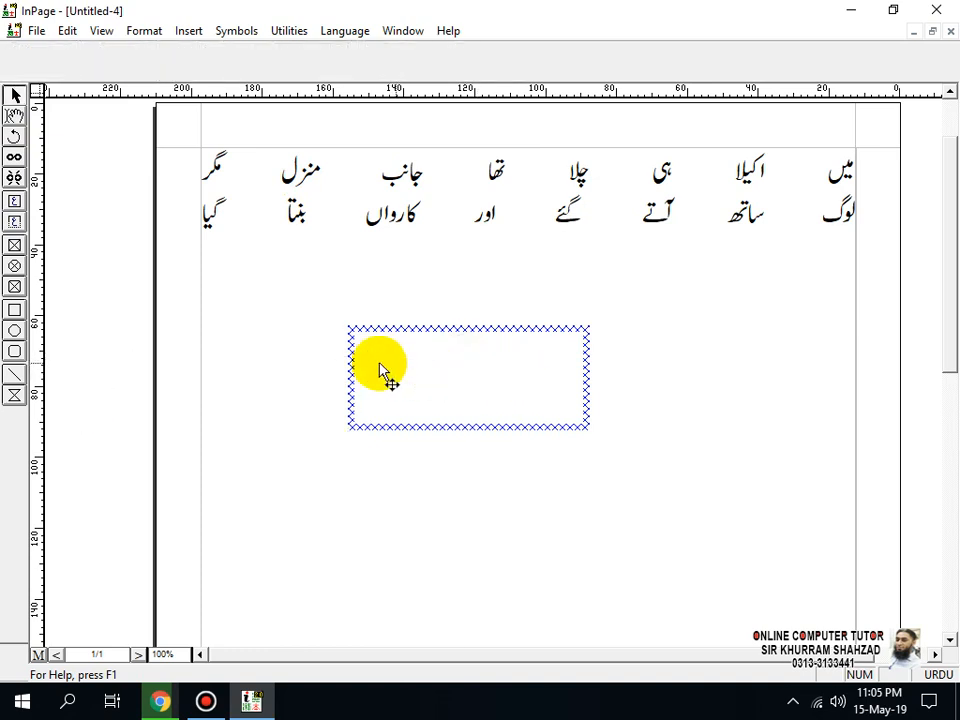
Step: Select the Urdu couplet in the page text and paste it inside the bordered text box
click(15, 115)
click(203, 213)
drag(203, 213, 873, 160)
key(ctrl+c)
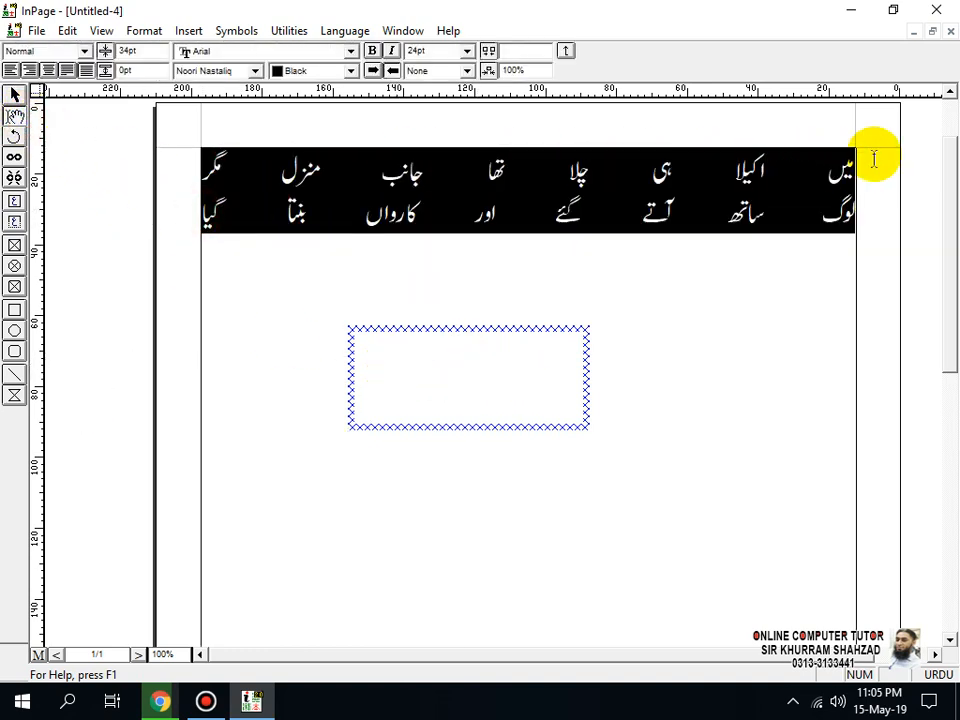
click(450, 360)
key(ctrl+v)
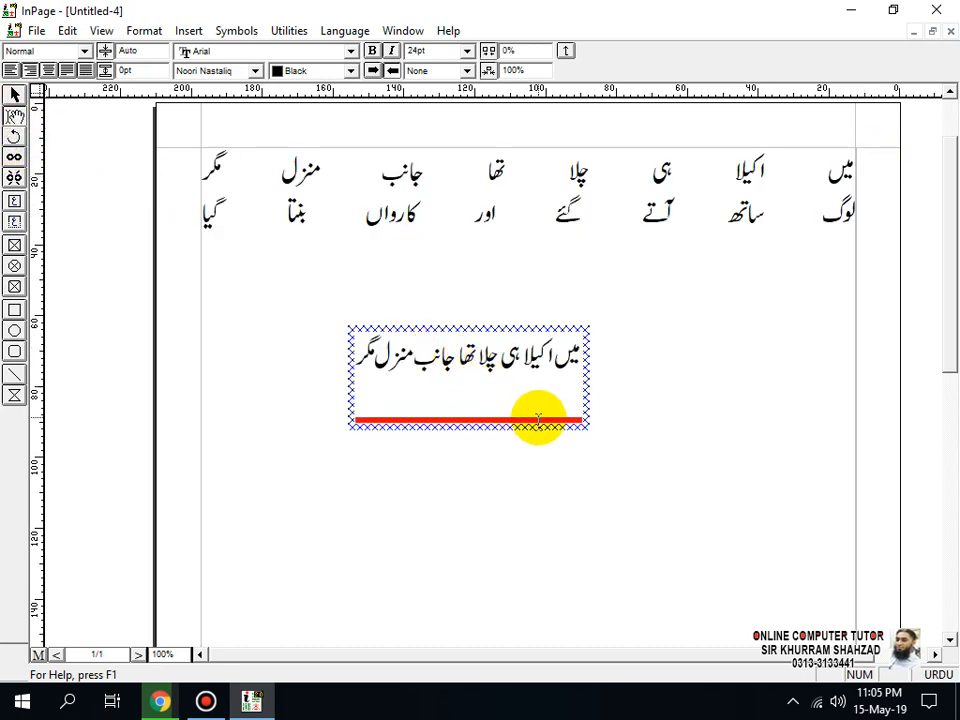
Step: Try a 36 pt font size on all the text in the box, and reduce it to 18 pt so the couplet fits
key(ctrl+a)
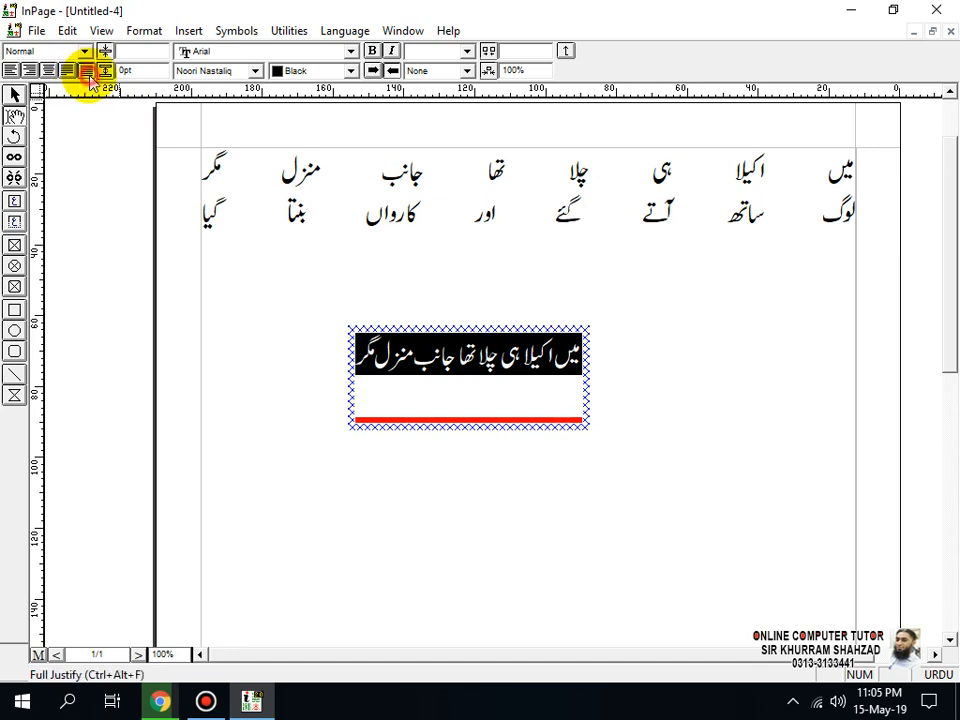
click(466, 51)
click(433, 147)
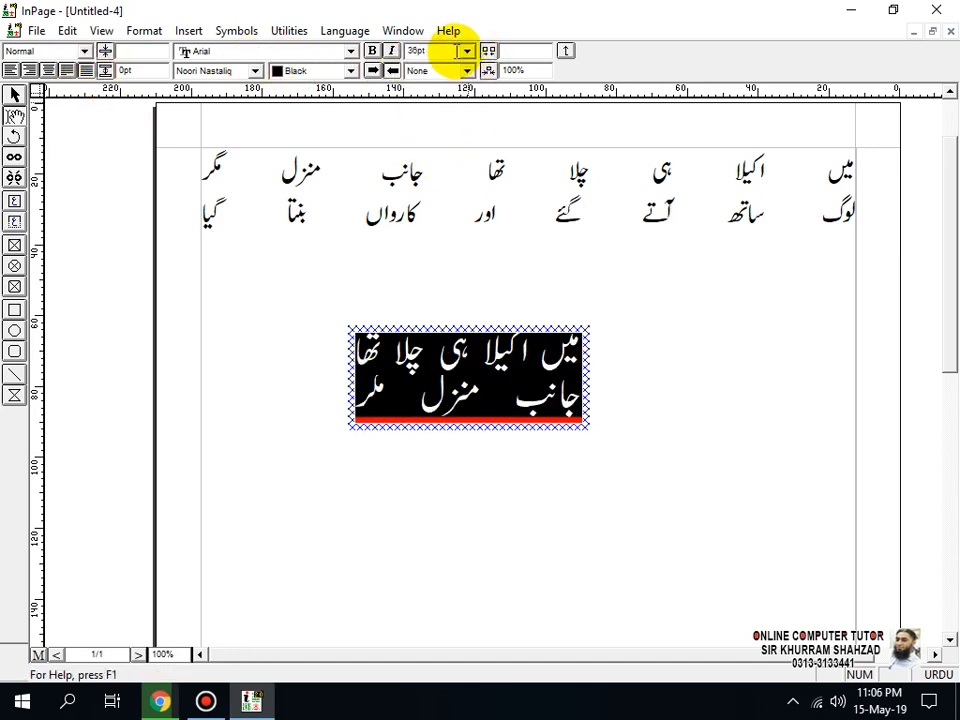
click(466, 51)
click(443, 115)
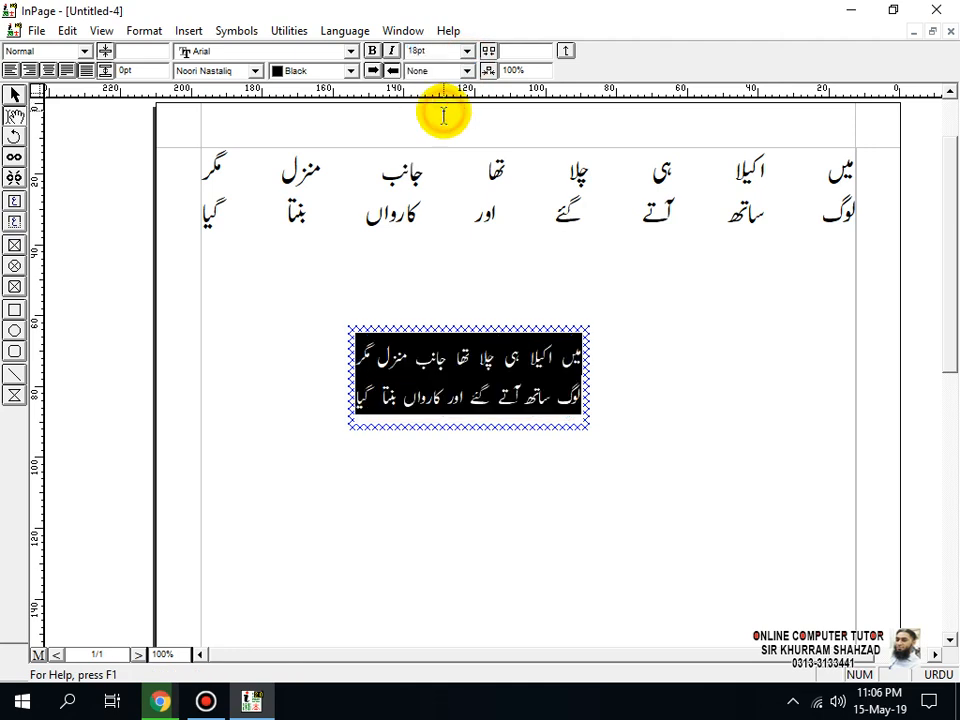
Step: Delete the original couplet from the page's main text area above the box
click(317, 210)
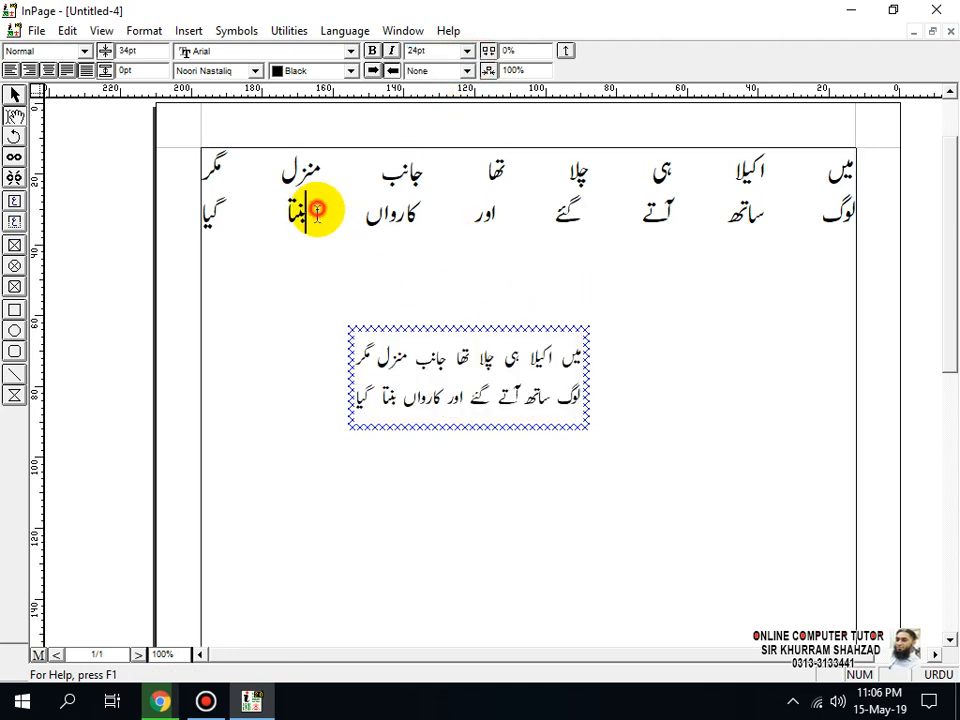
double_click(211, 214)
key(ctrl+a)
key(Delete)
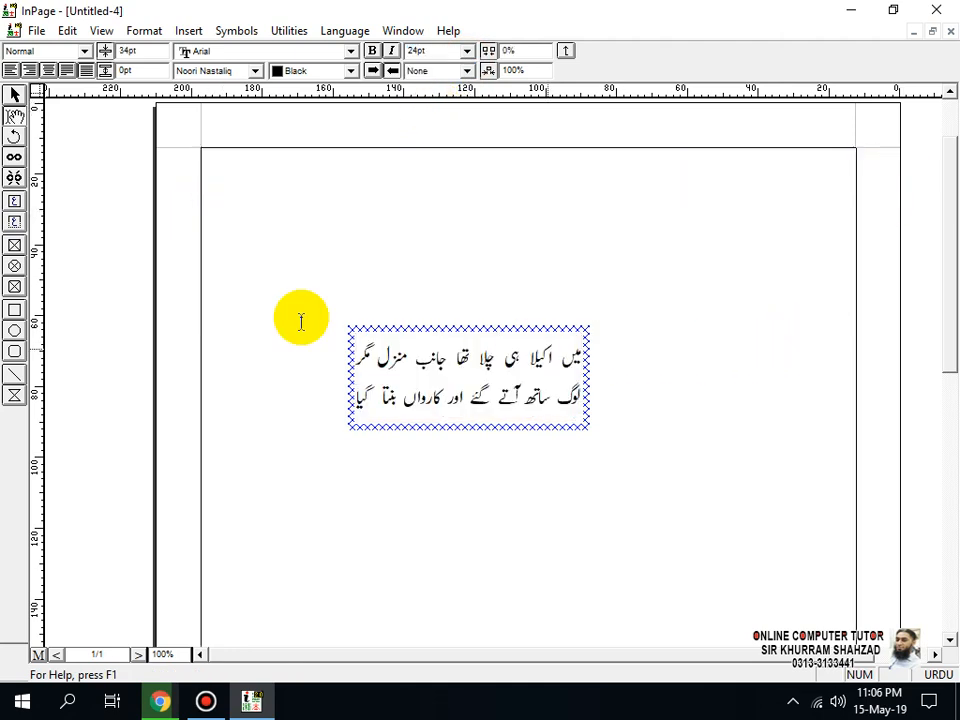
Step: Move the bordered text box to the upper-right corner of the page margins, at 12.7 mm horizontally and 12.95 mm vertically
click(14, 95)
drag(490, 330, 747, 164)
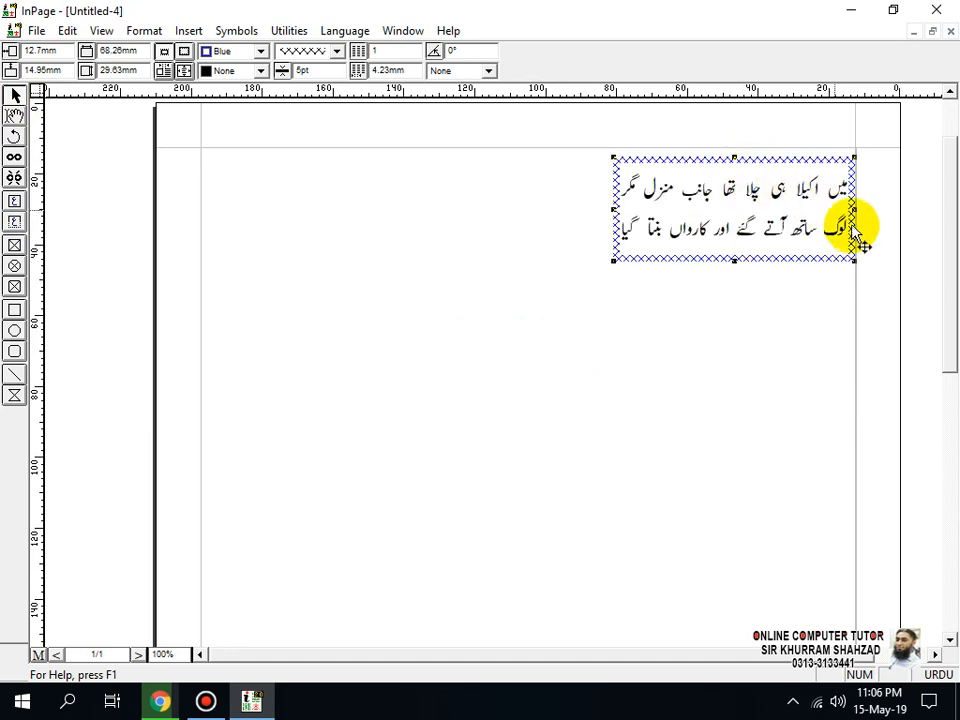
key(Up)
key(Up)
key(Up)
key(Right)
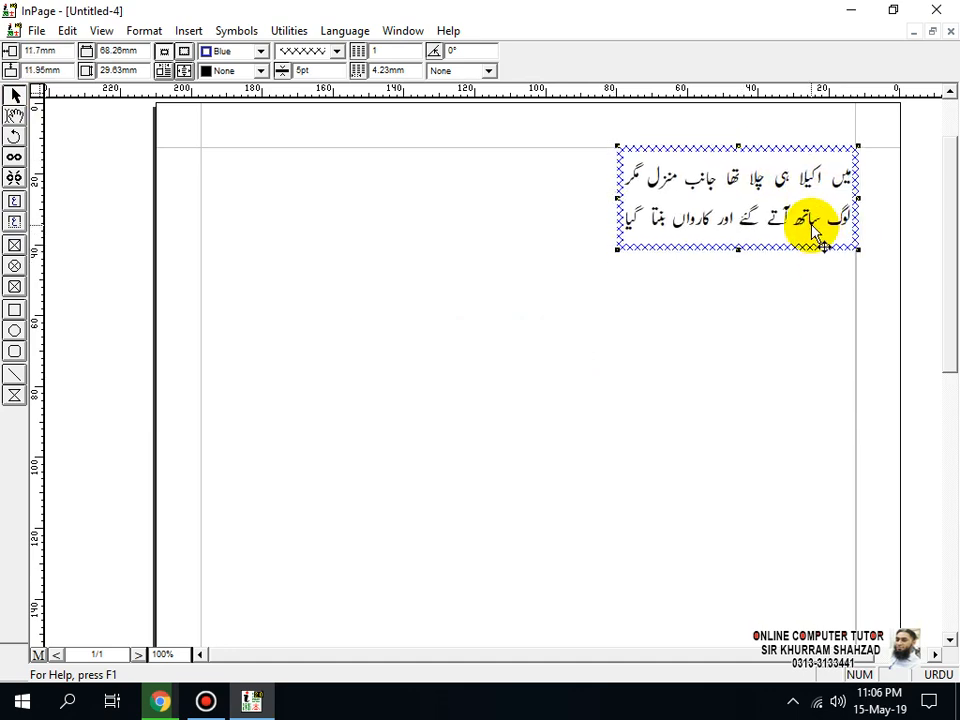
key(Down)
key(Left)
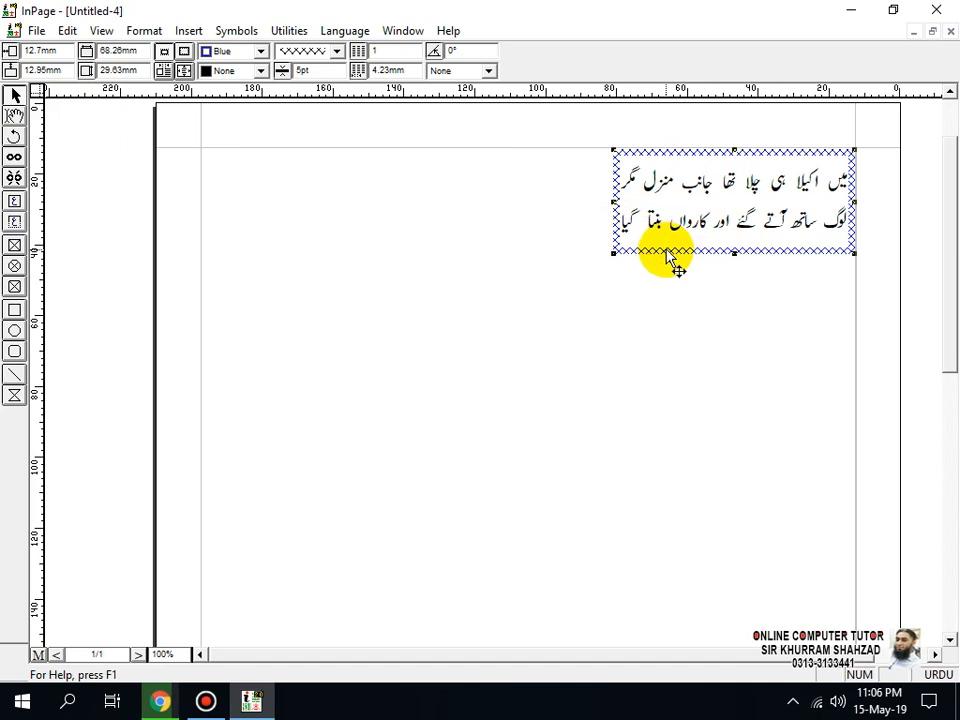
Step: Duplicate the bordered text box into 4 rows and 2 columns with 5 mm row and column spacing
click(67, 31)
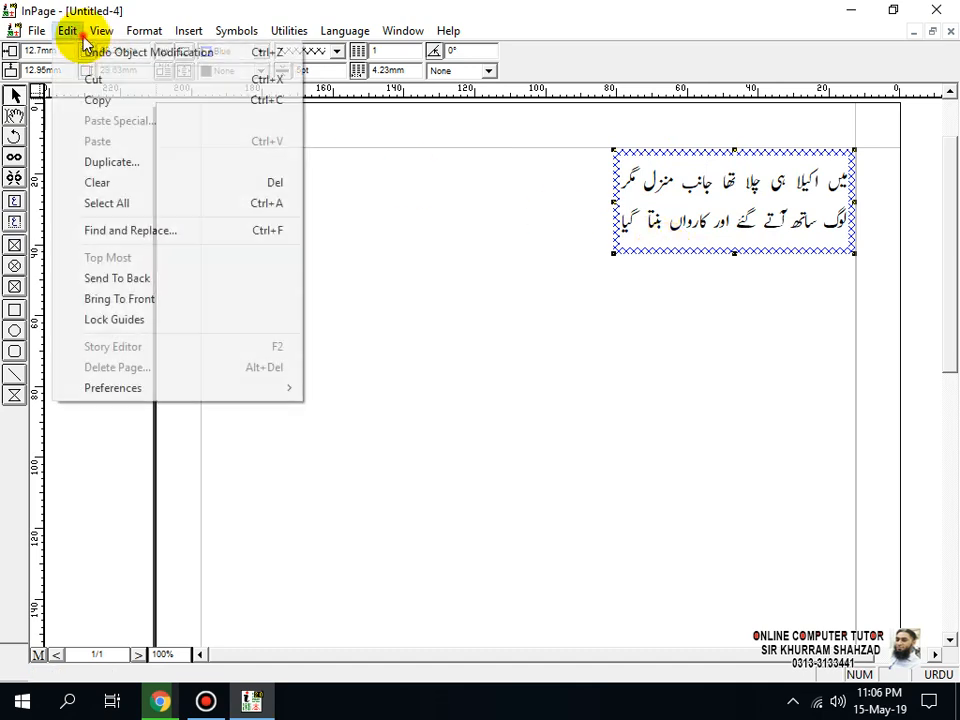
click(128, 164)
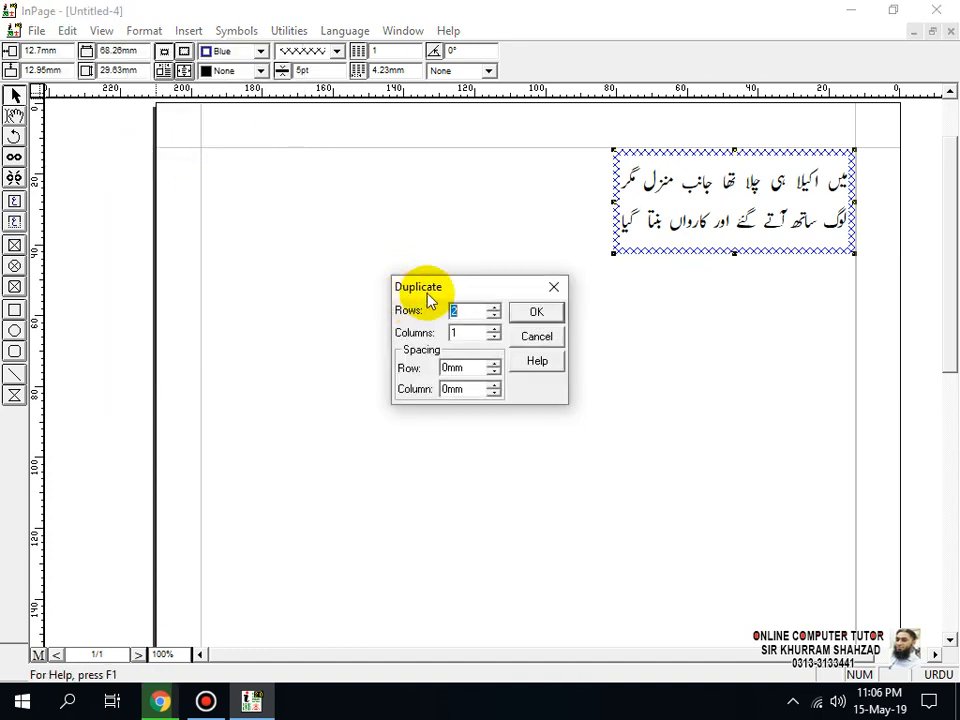
drag(438, 280, 366, 174)
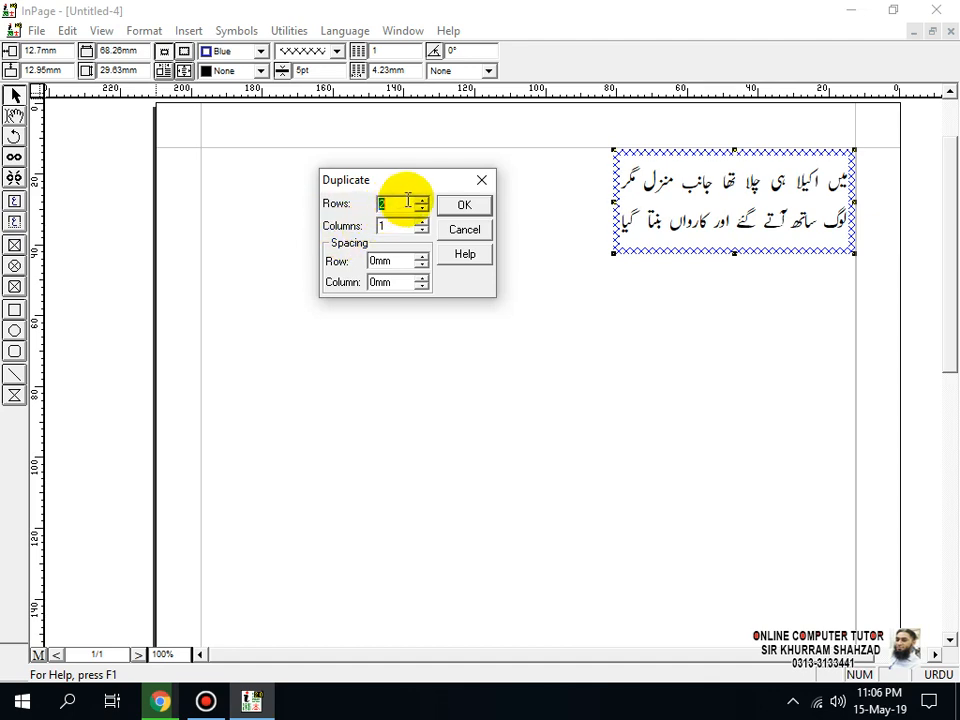
click(411, 234)
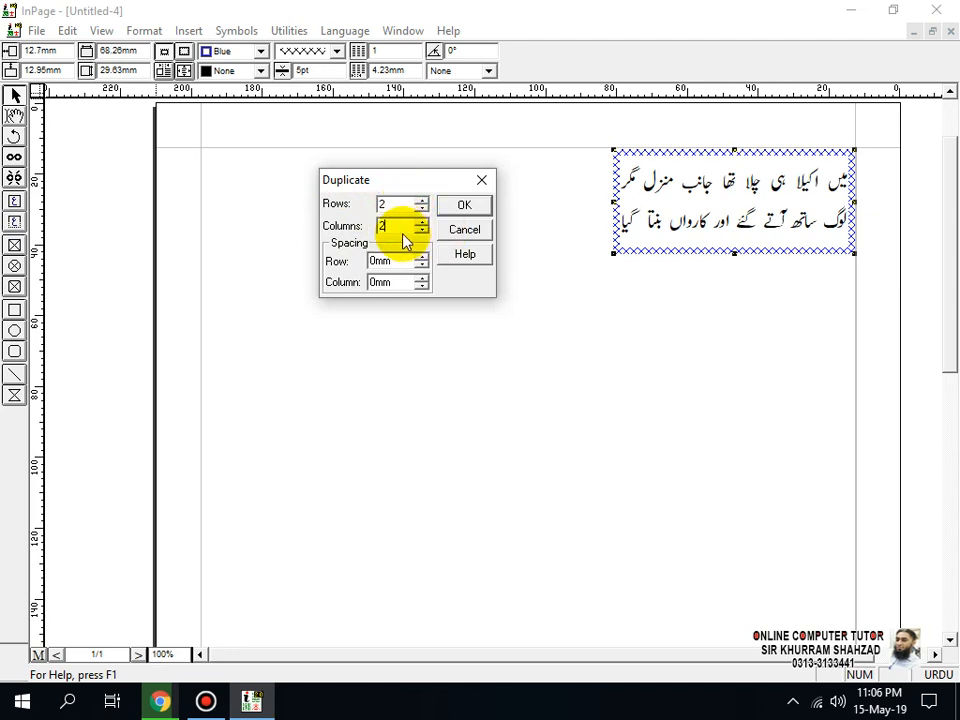
double_click(383, 204)
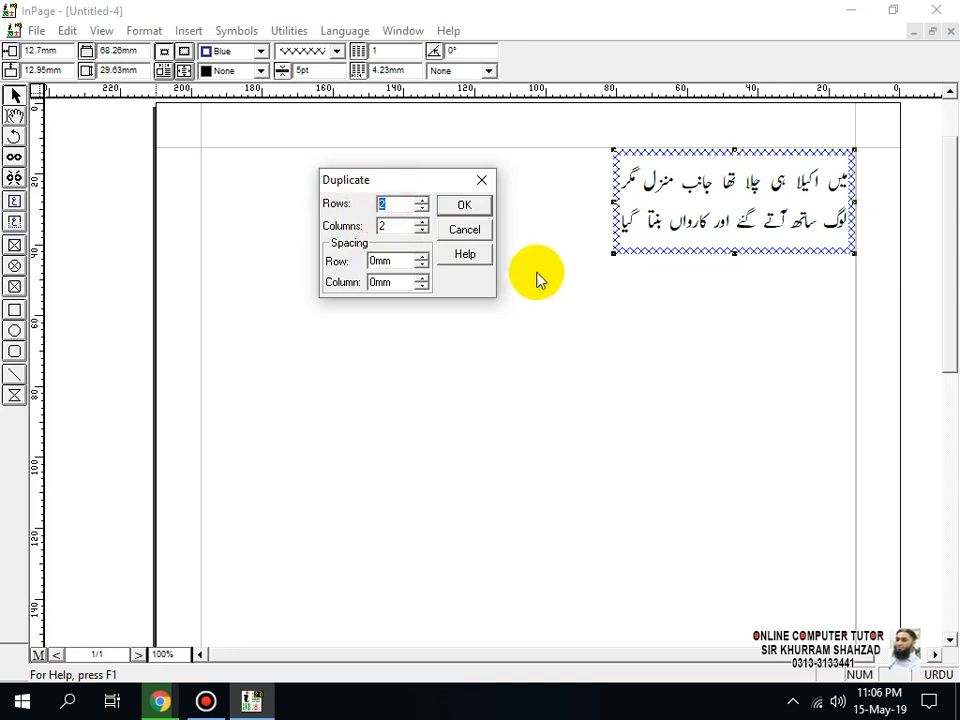
text(4)
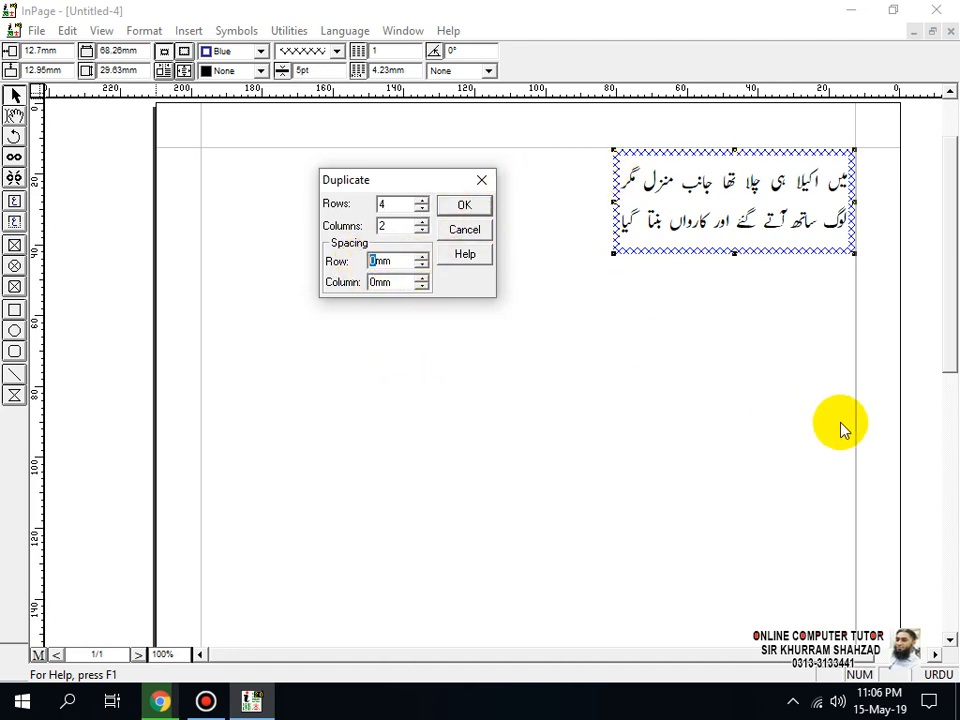
text(5)
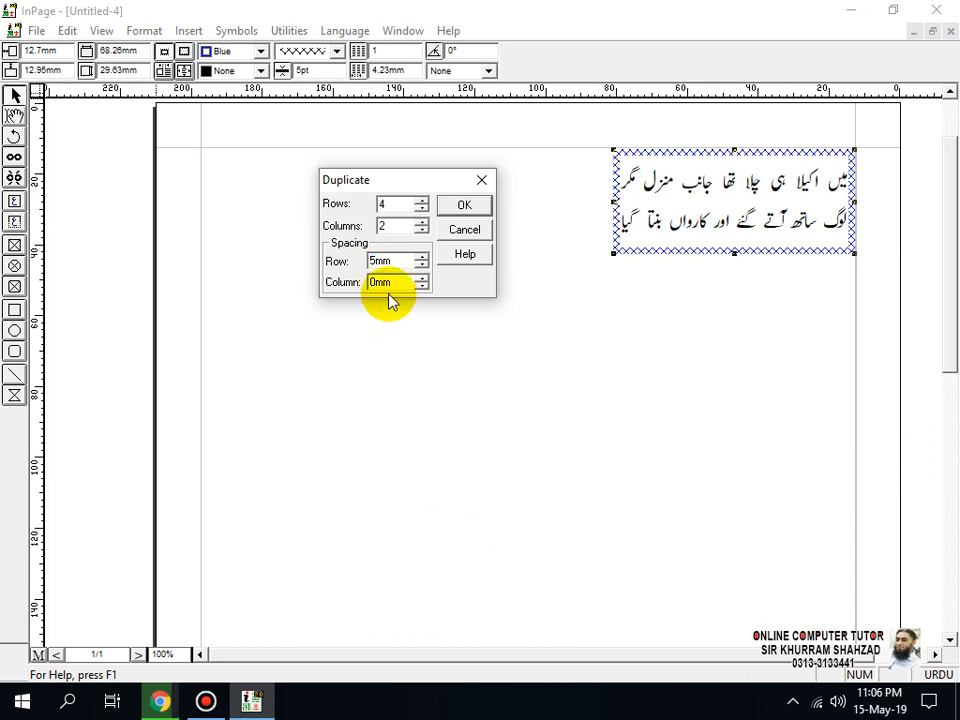
text(5)
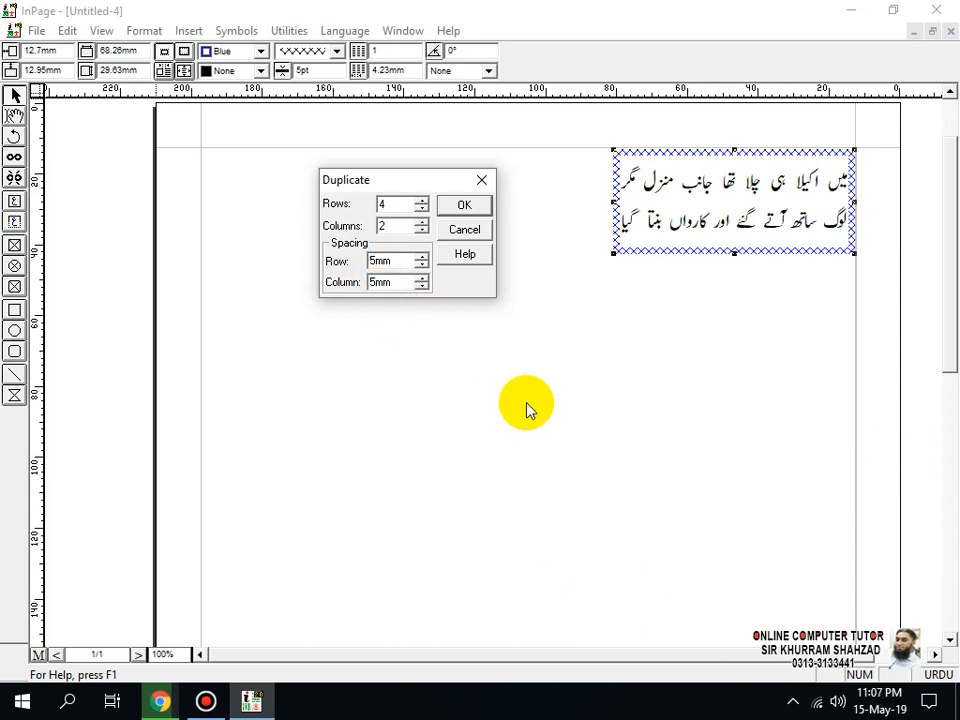
click(463, 206)
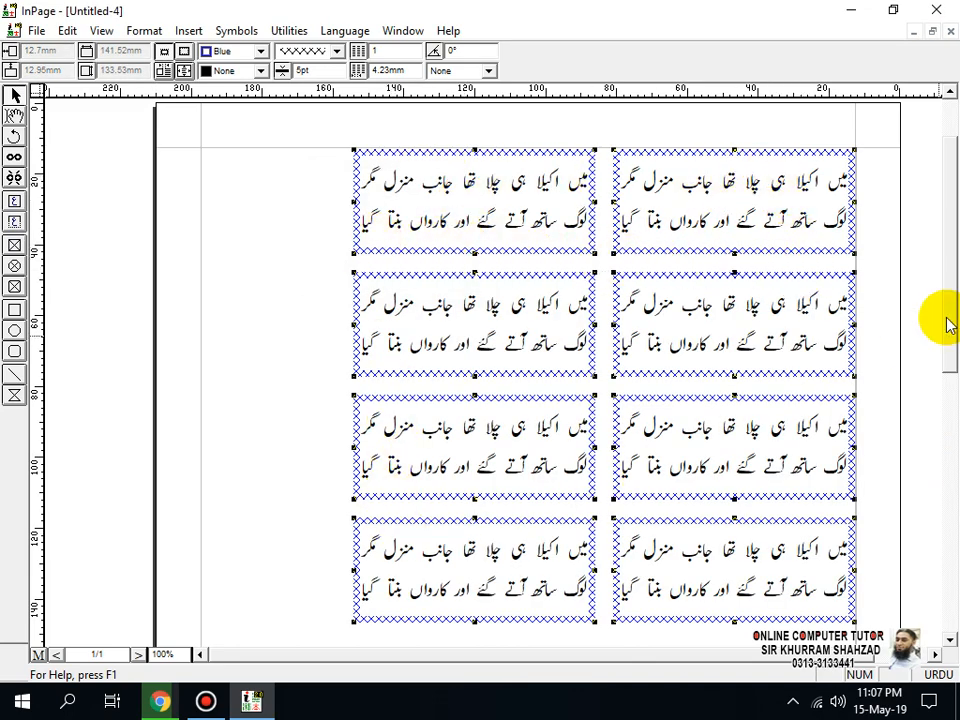
Step: Delete the seven duplicated boxes and select the original box in the page's upper-right corner
mouse_move(945, 321)
mouse_down()
mouse_move(952, 460)
mouse_move(943, 315)
mouse_up()
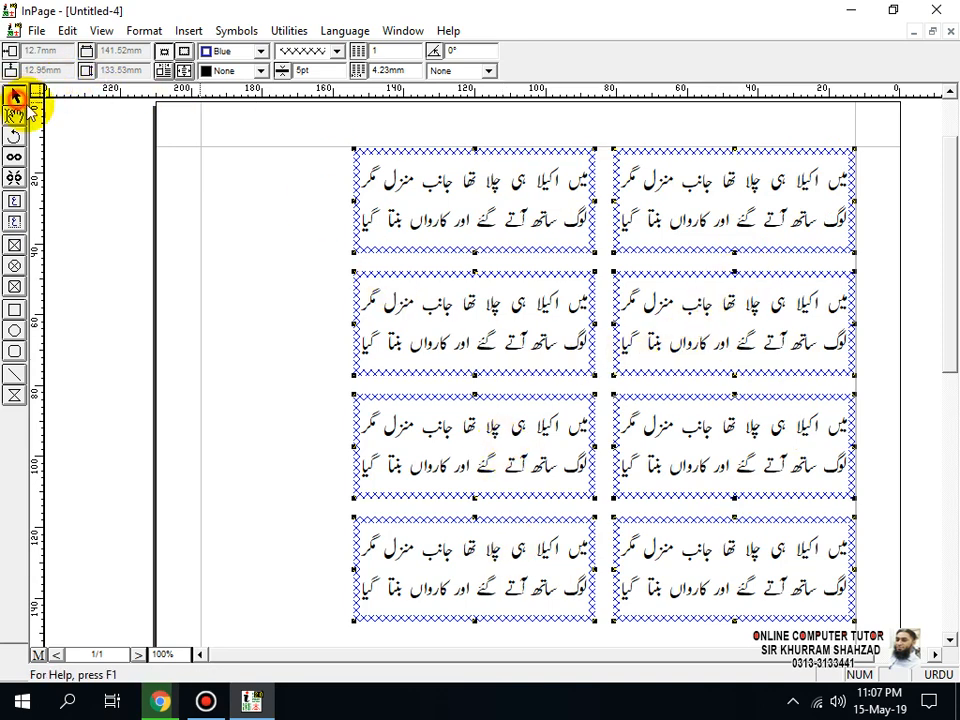
click(220, 210)
click(546, 349)
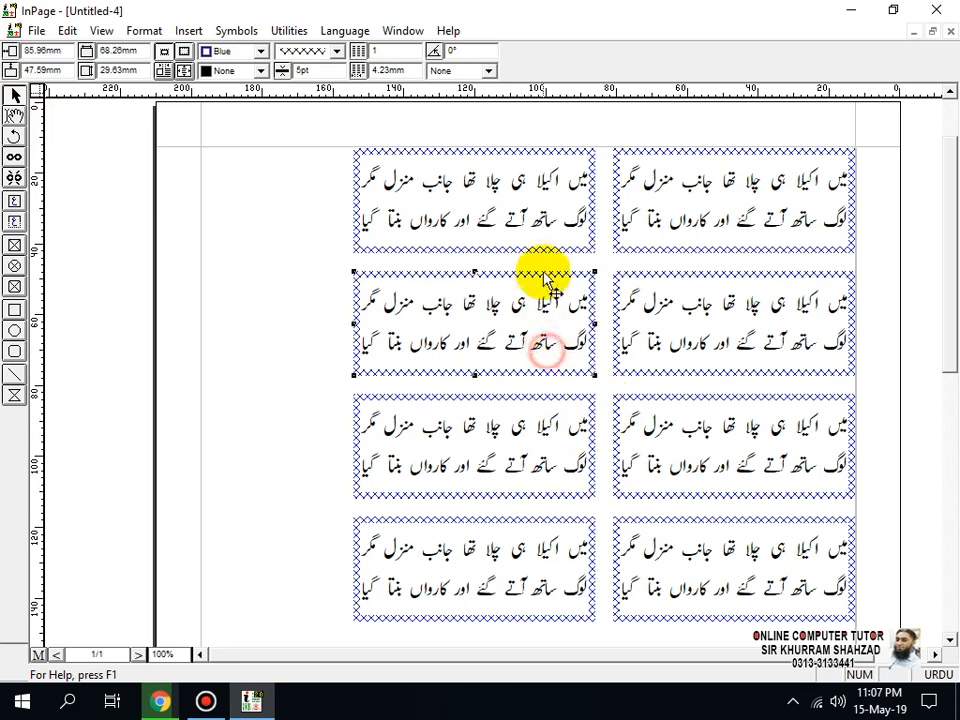
shift+click(525, 242)
shift+click(655, 350)
shift+click(546, 424)
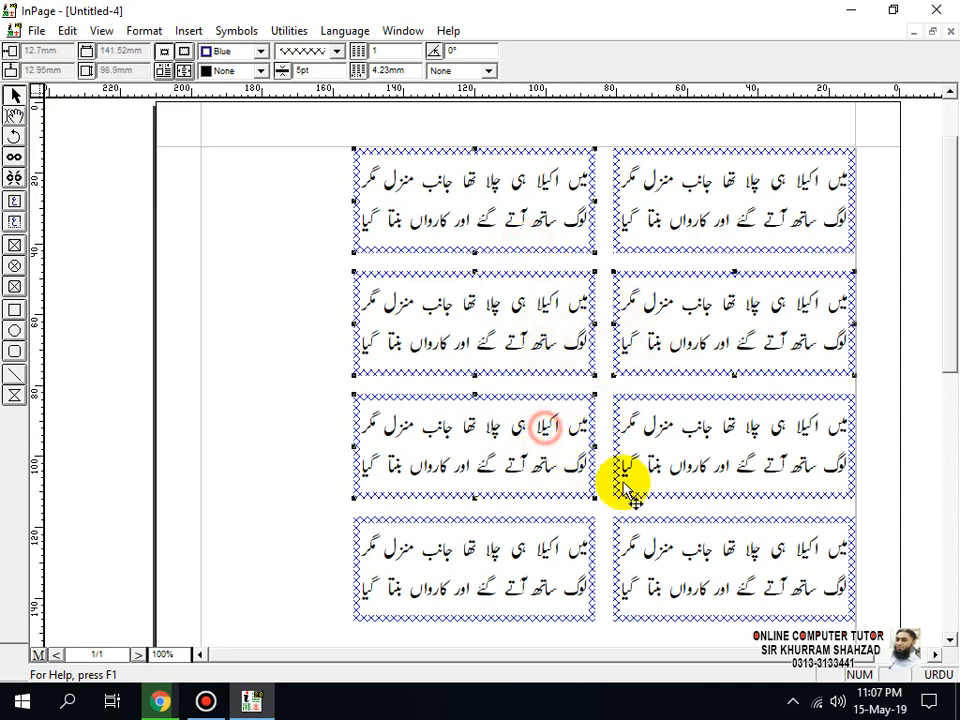
shift+click(650, 484)
shift+click(553, 545)
shift+click(670, 552)
key(Delete)
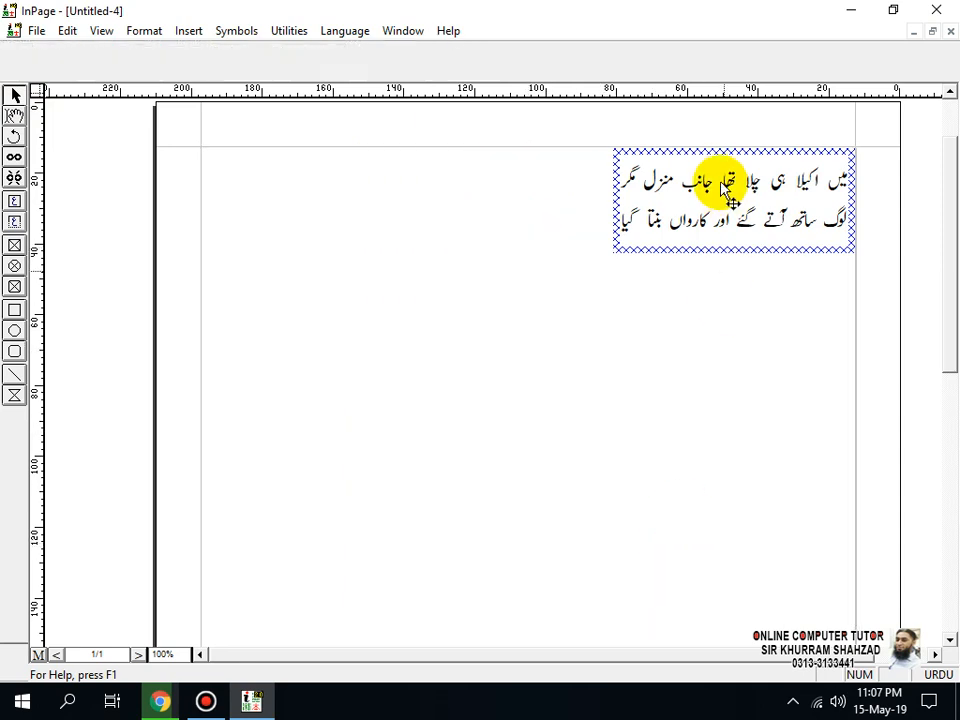
click(712, 250)
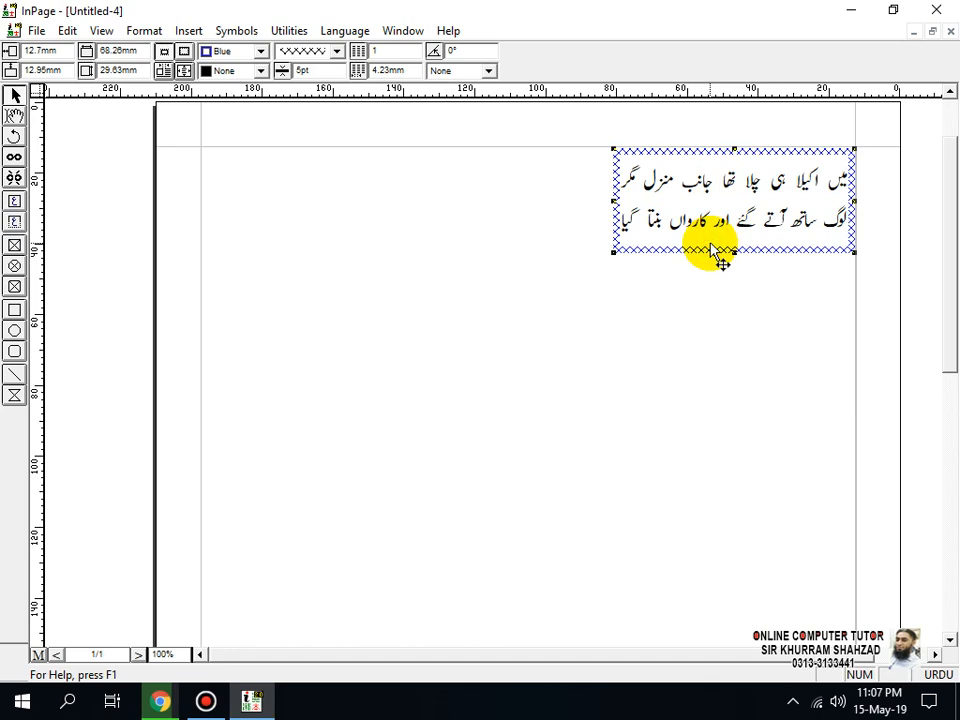
Step: Duplicate the bordered text box into 5 rows and 2 columns with 2 mm row and column spacing
click(67, 30)
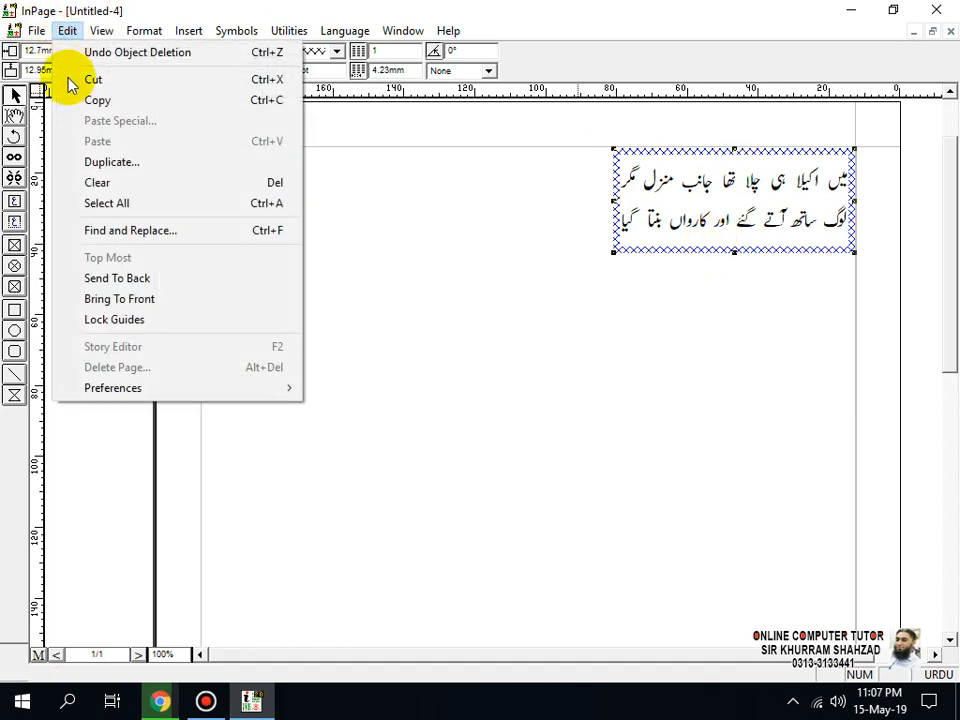
click(111, 167)
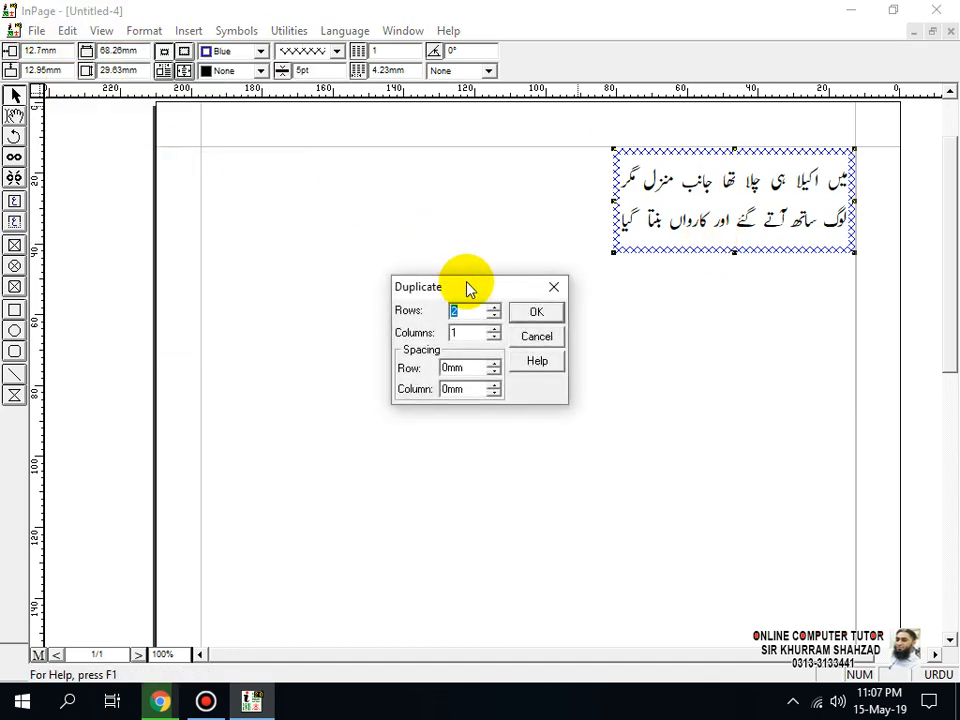
drag(467, 289, 326, 208)
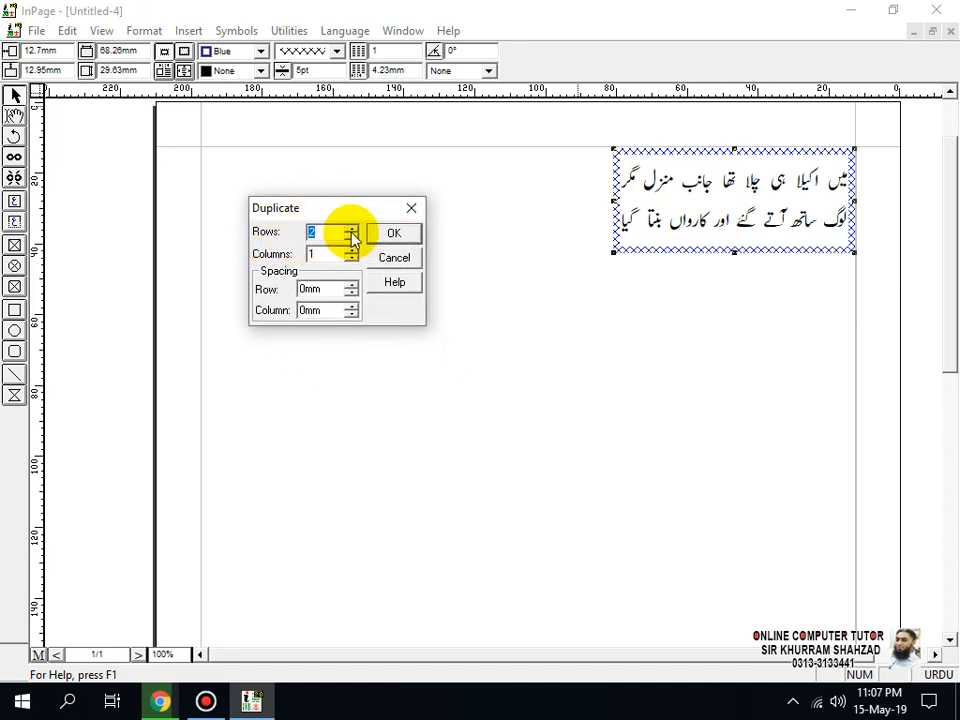
click(351, 230)
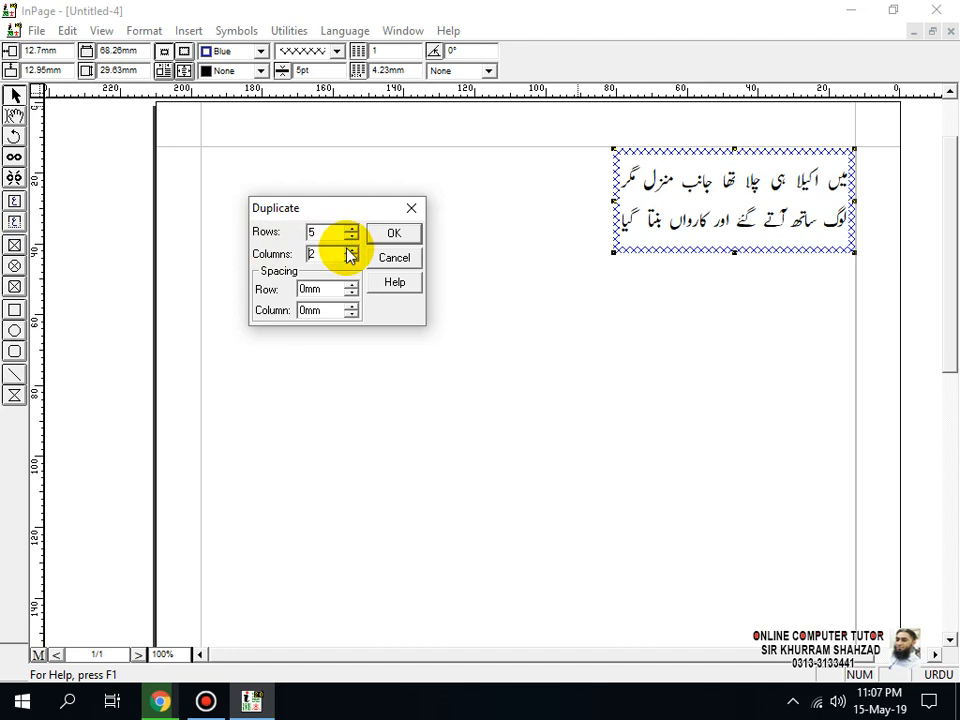
click(313, 289)
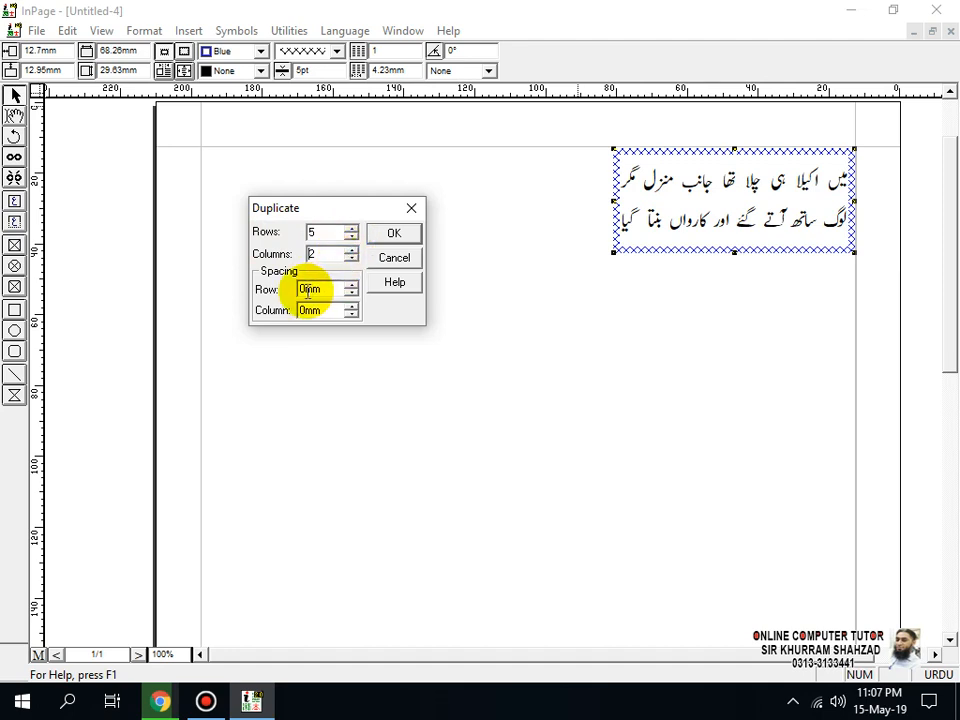
drag(307, 289, 300, 289)
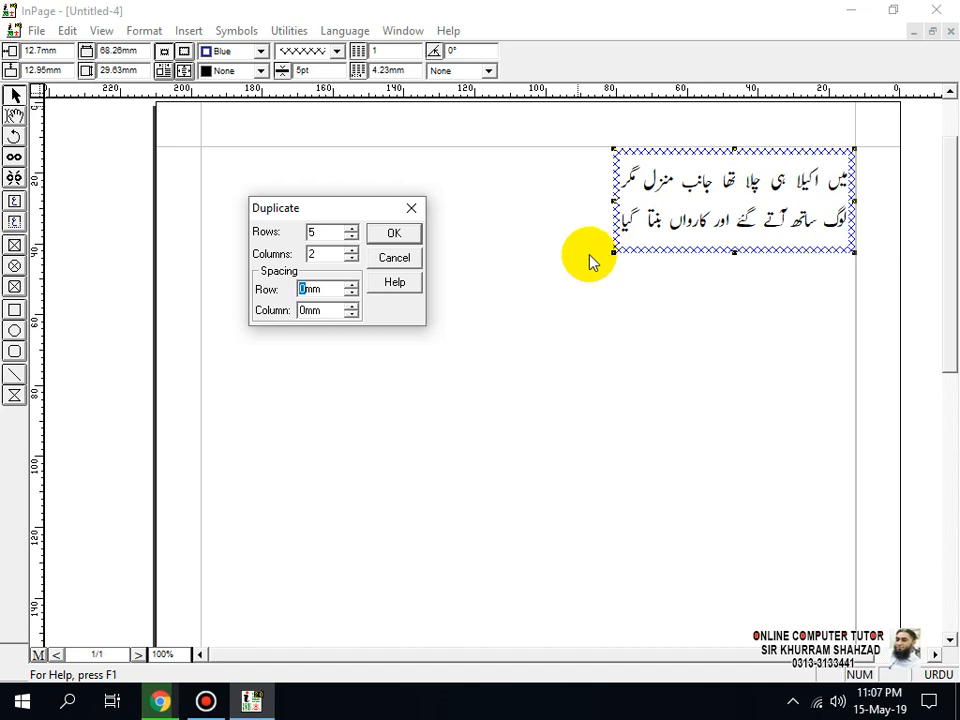
text(2)
drag(307, 310, 300, 310)
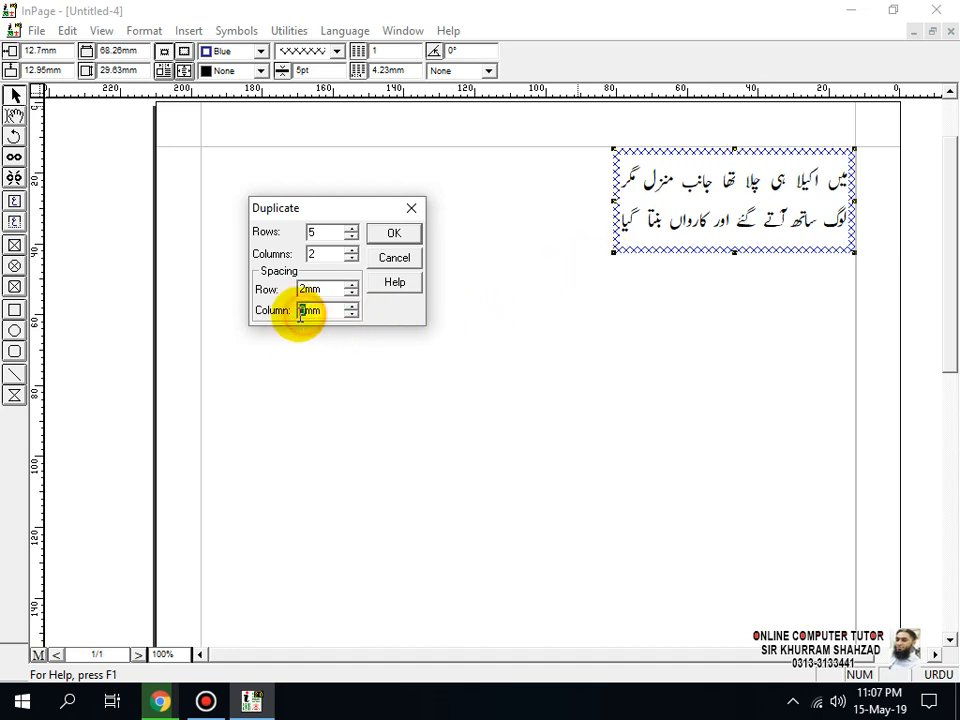
text(2)
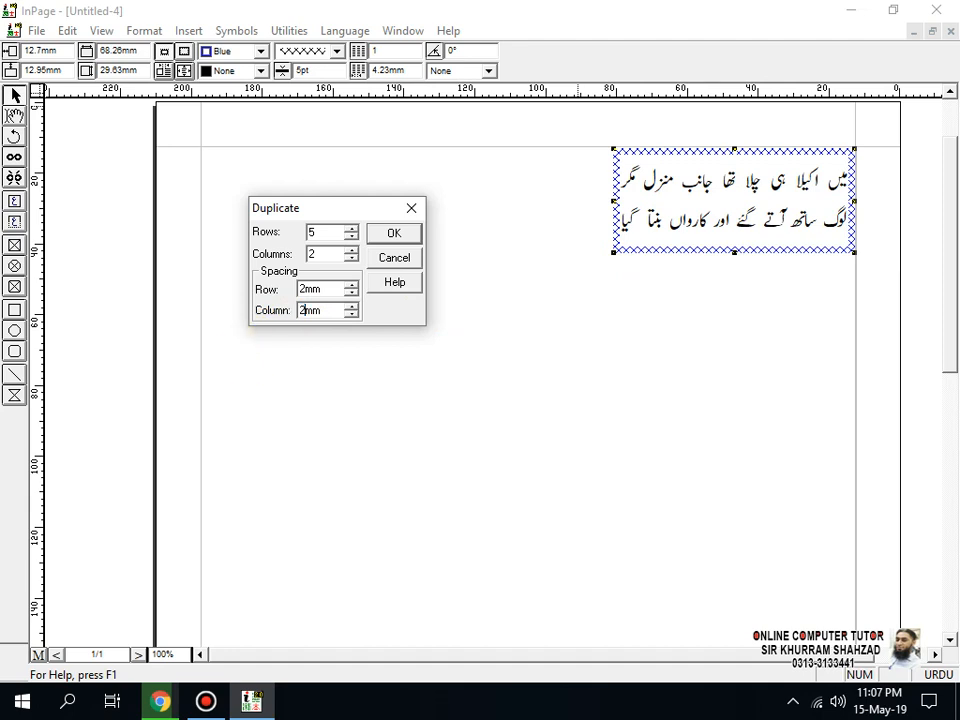
click(392, 232)
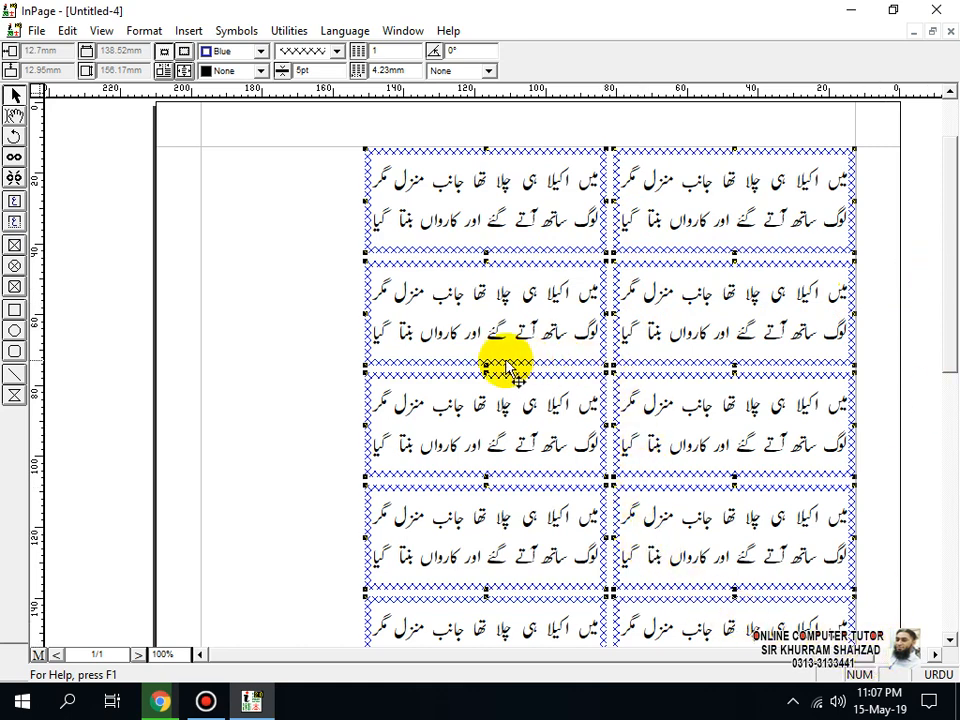
Step: Move the whole grid of boxes toward the page centre, at 32.87 mm horizontally and 56.85 mm vertically, and deselect it
key(ctrl+0)
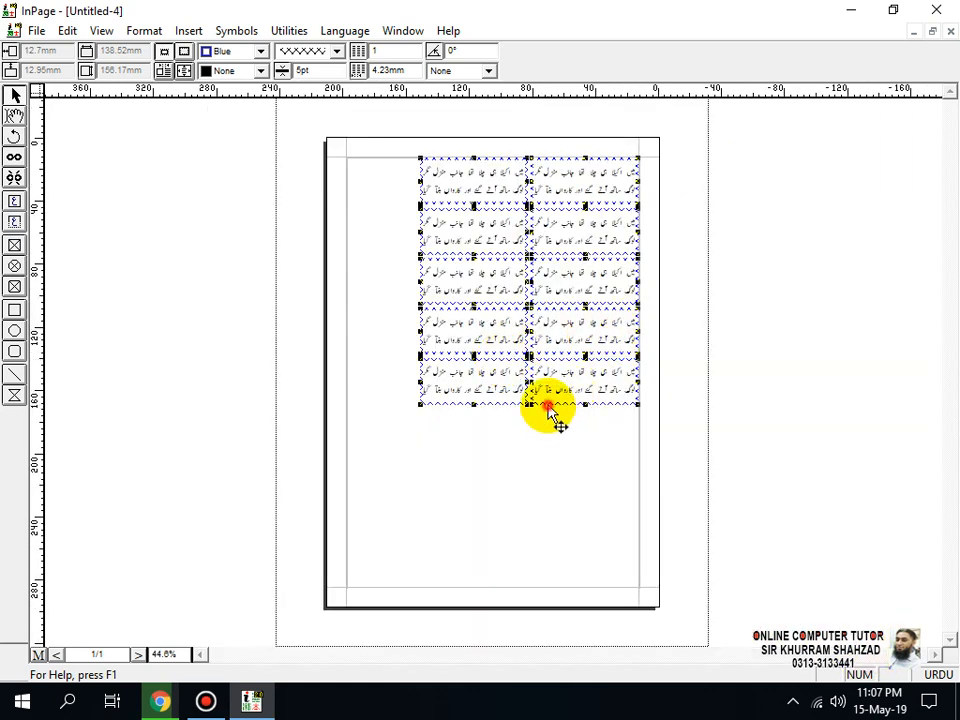
drag(548, 408, 517, 480)
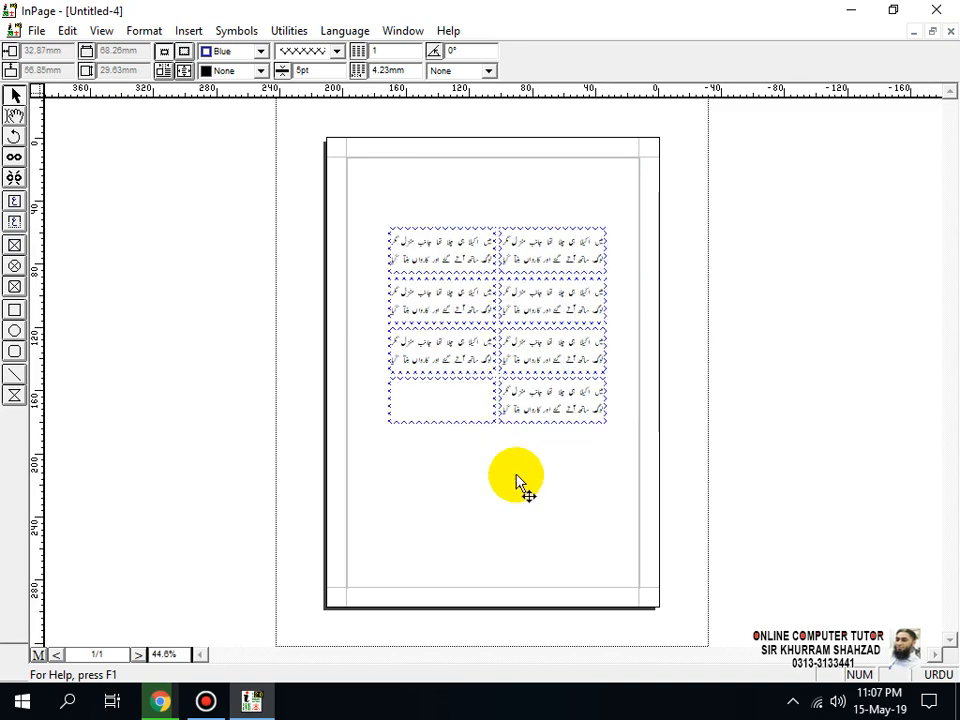
click(566, 503)
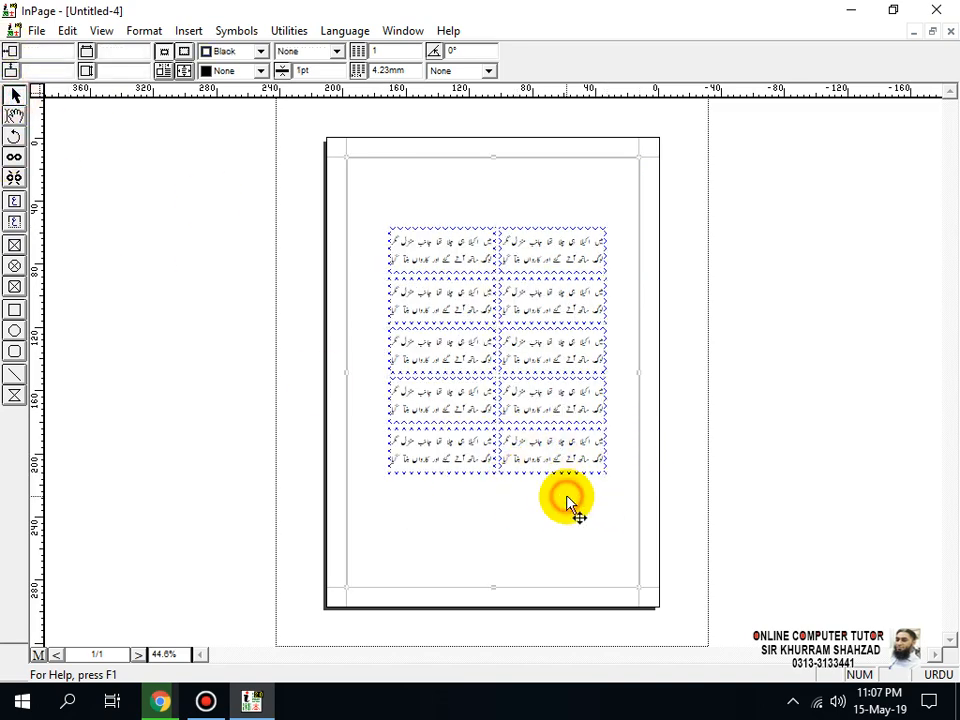
key(ctrl+5)
key(ctrl+1)
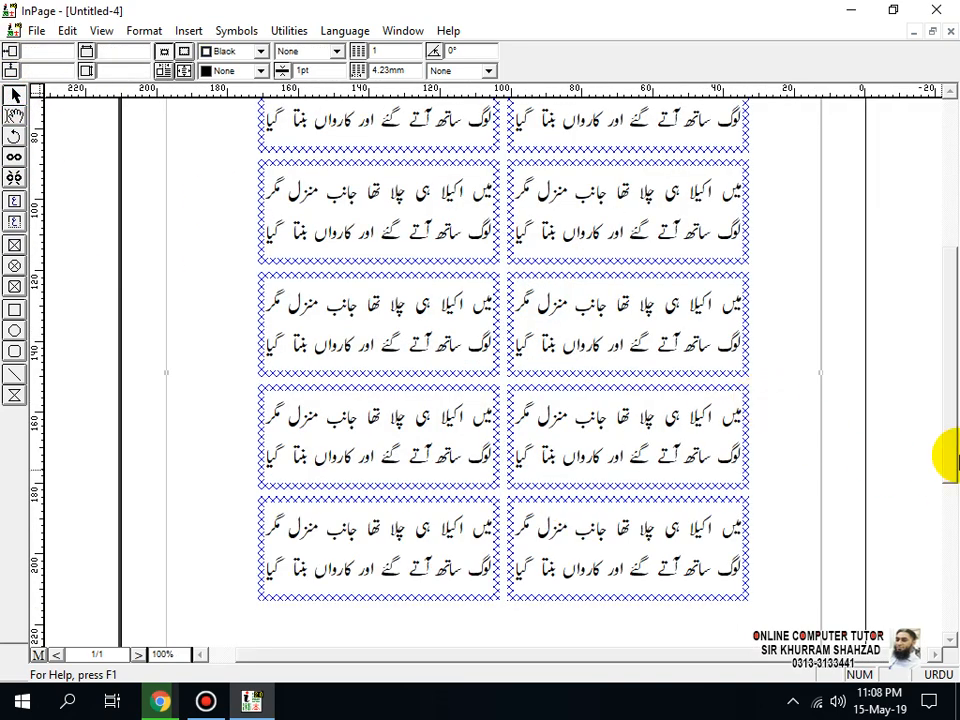
Step: Examine the duplicated boxes across the grid's rows and columns, selecting several of them one at a time
drag(948, 412, 945, 335)
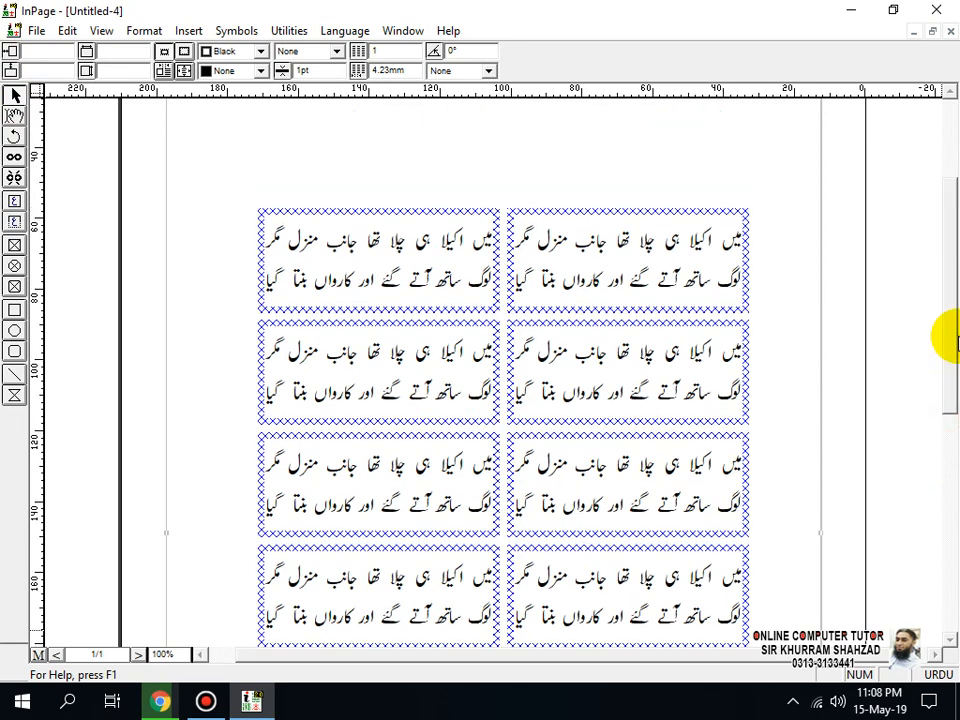
drag(953, 379, 953, 426)
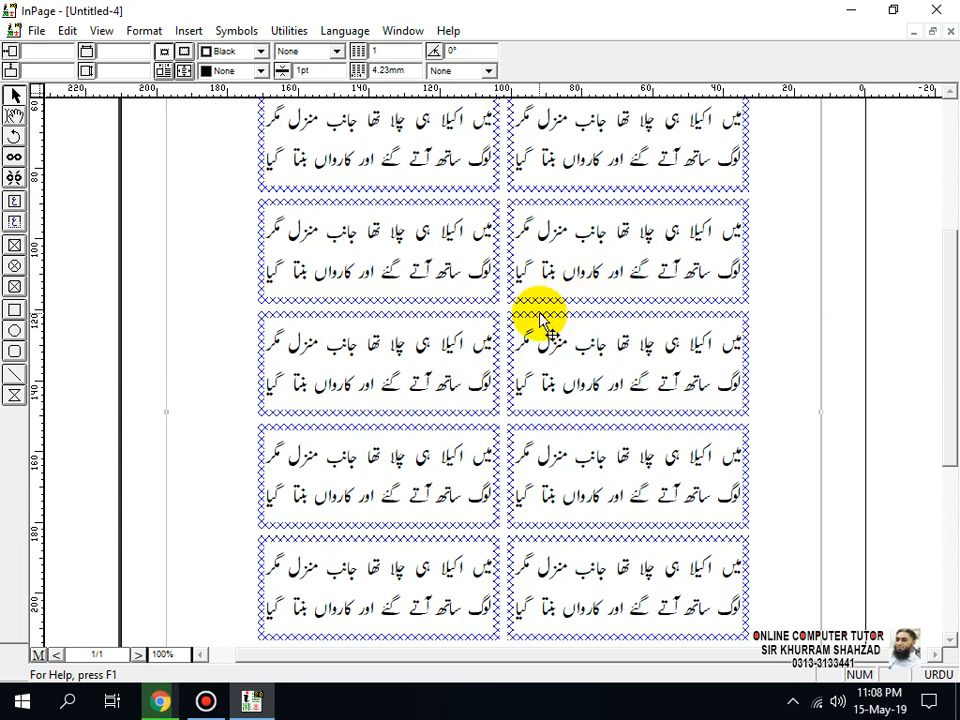
click(642, 190)
click(443, 234)
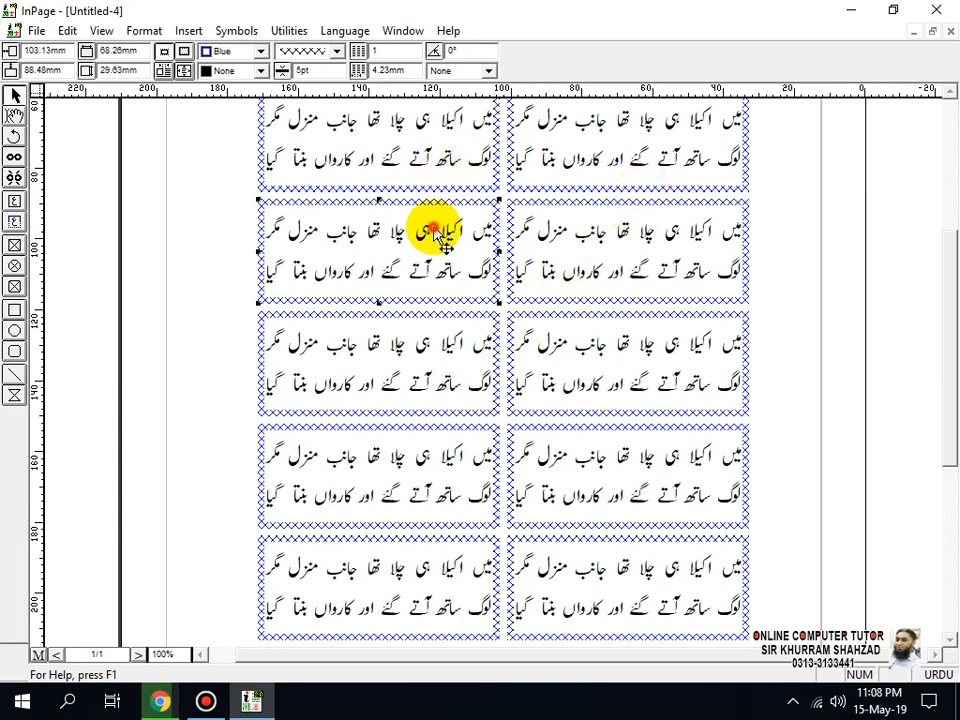
click(553, 221)
click(470, 343)
click(510, 446)
click(422, 456)
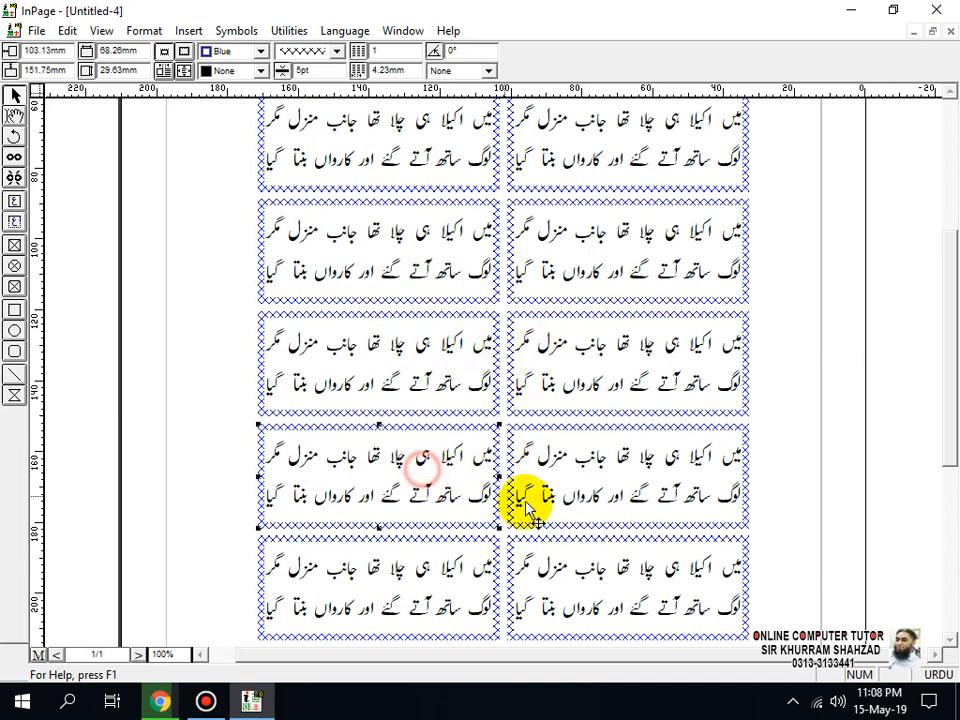
click(525, 561)
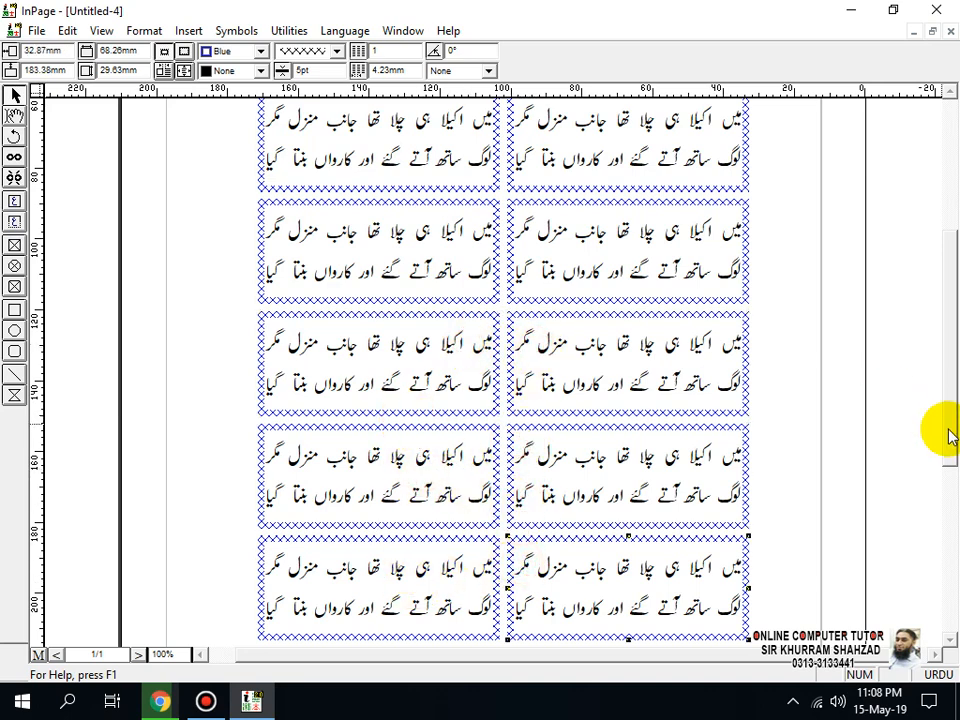
drag(945, 435, 950, 345)
click(66, 31)
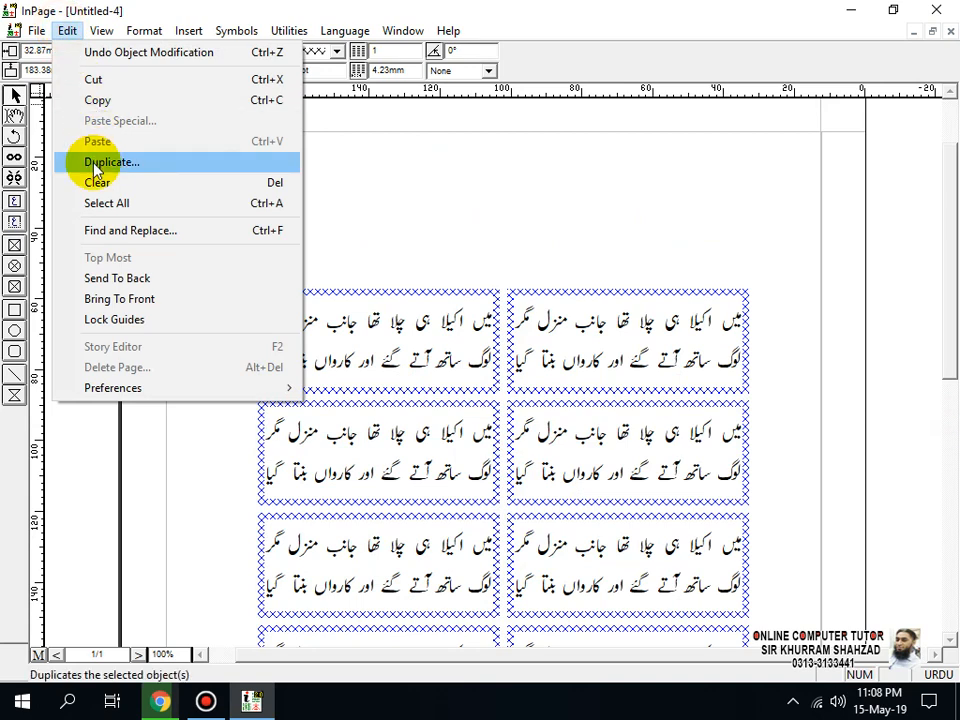
click(525, 253)
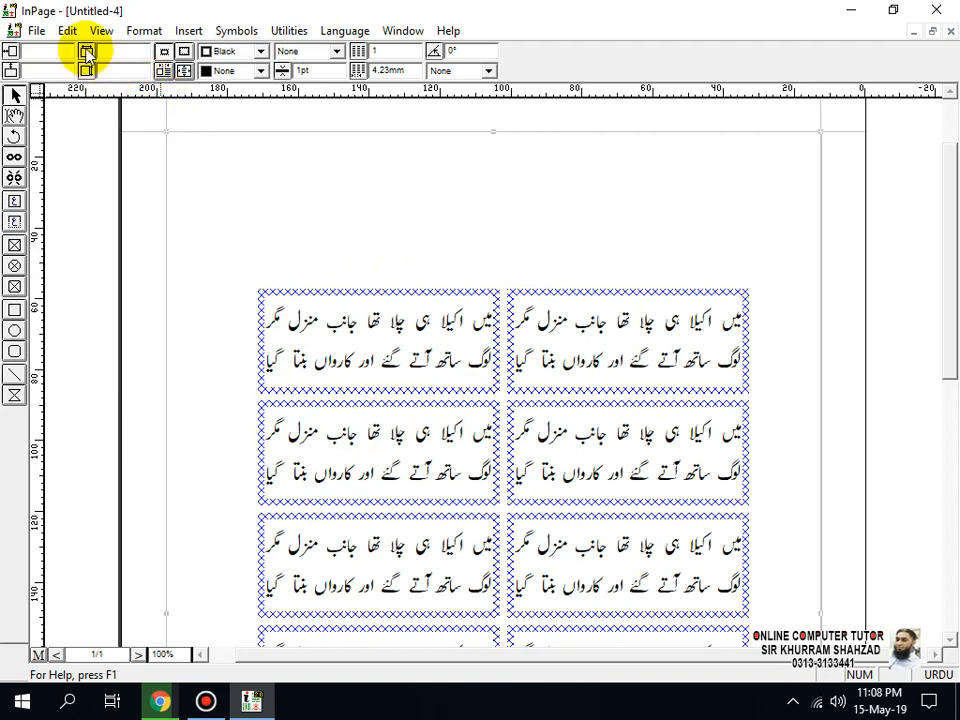
Step: Select all the couplet boxes and try clearing them from the page twice, undoing the deletion each time
key(ctrl+a)
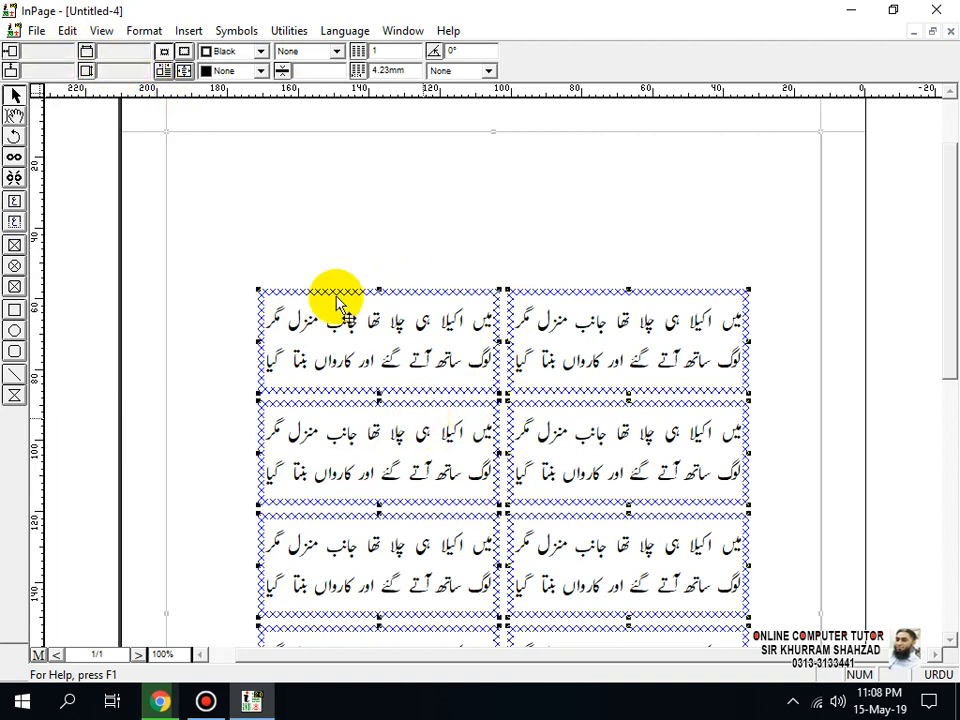
click(67, 31)
click(124, 182)
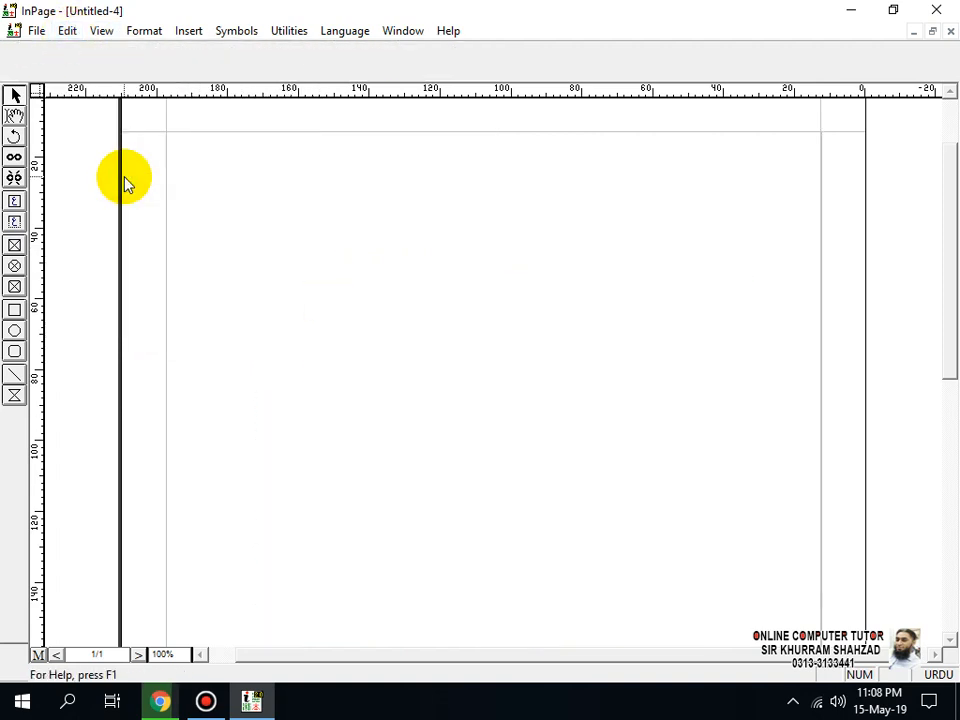
key(ctrl+z)
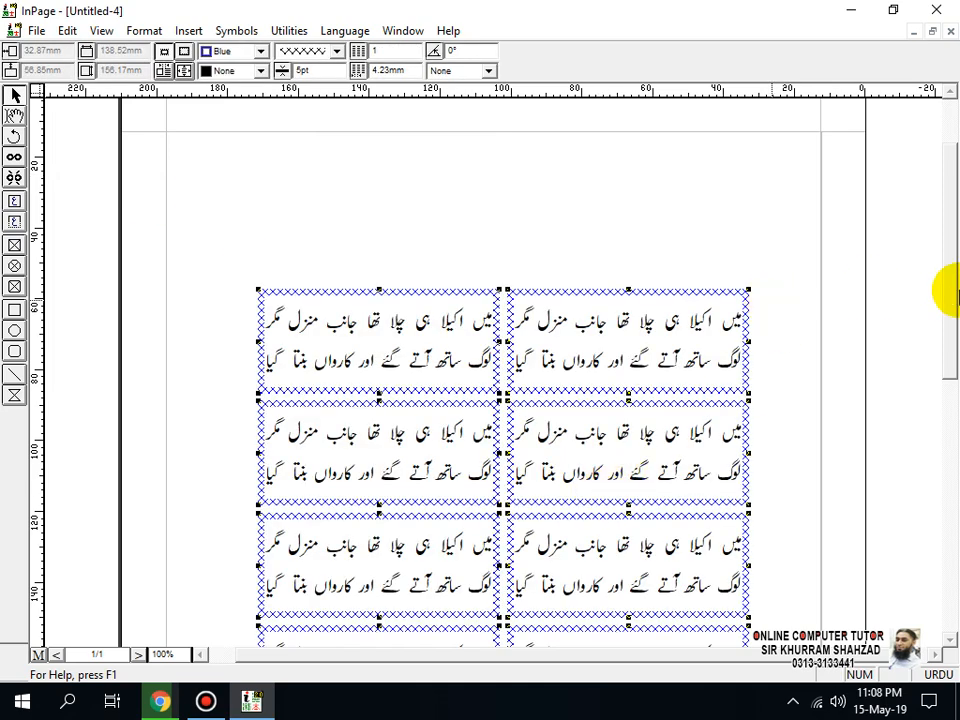
drag(950, 292, 955, 398)
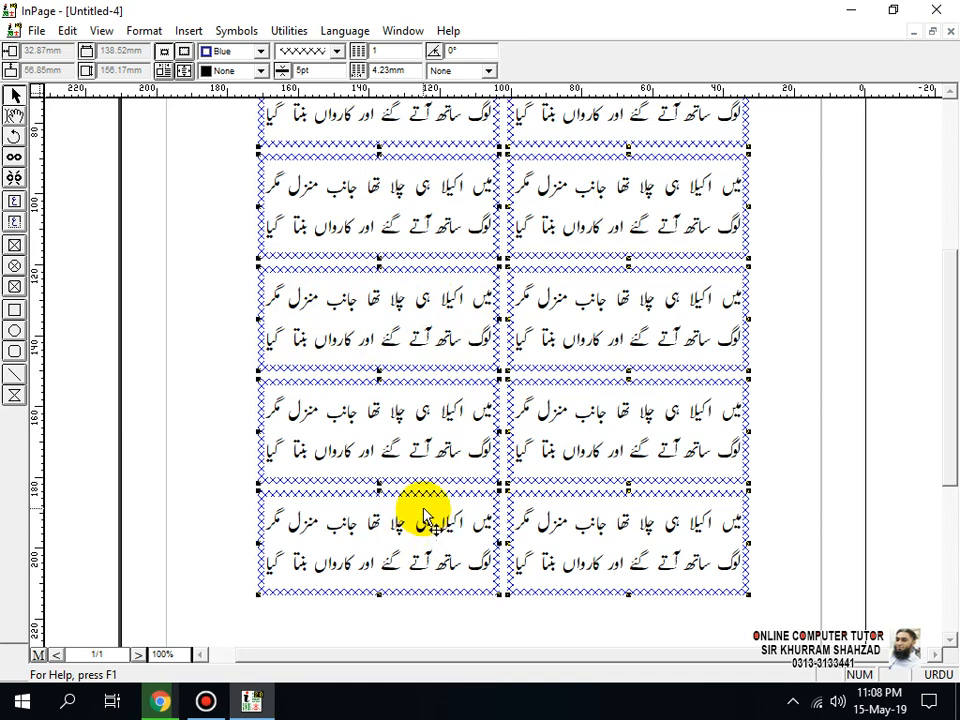
key(Delete)
key(ctrl+z)
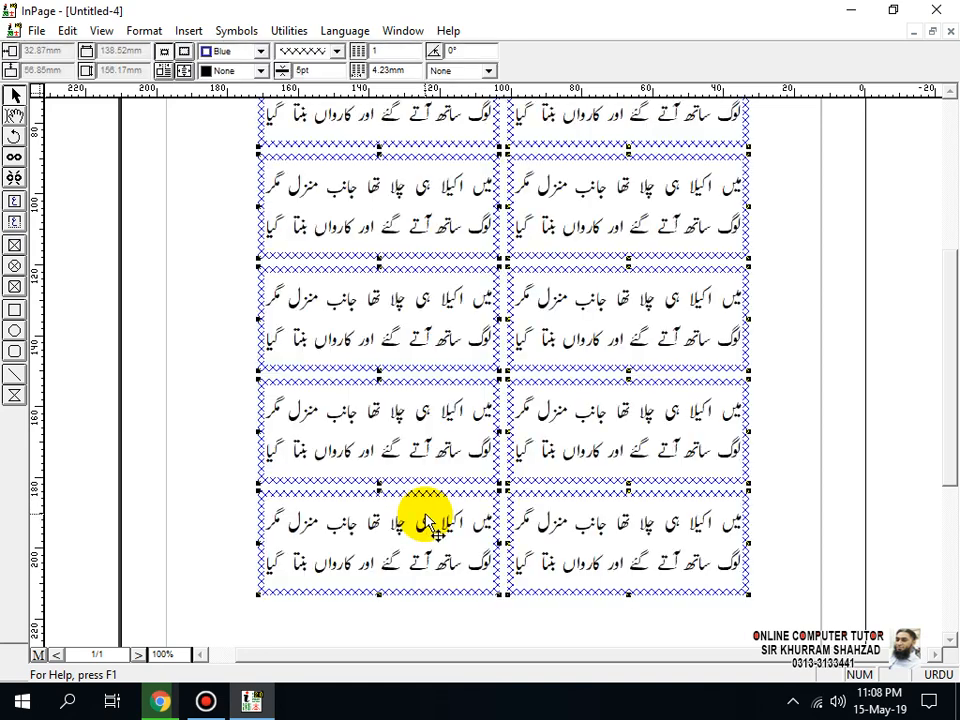
Step: Try selecting the two boxes in the grid's lowest row individually and together, and deselect them
click(762, 425)
click(650, 515)
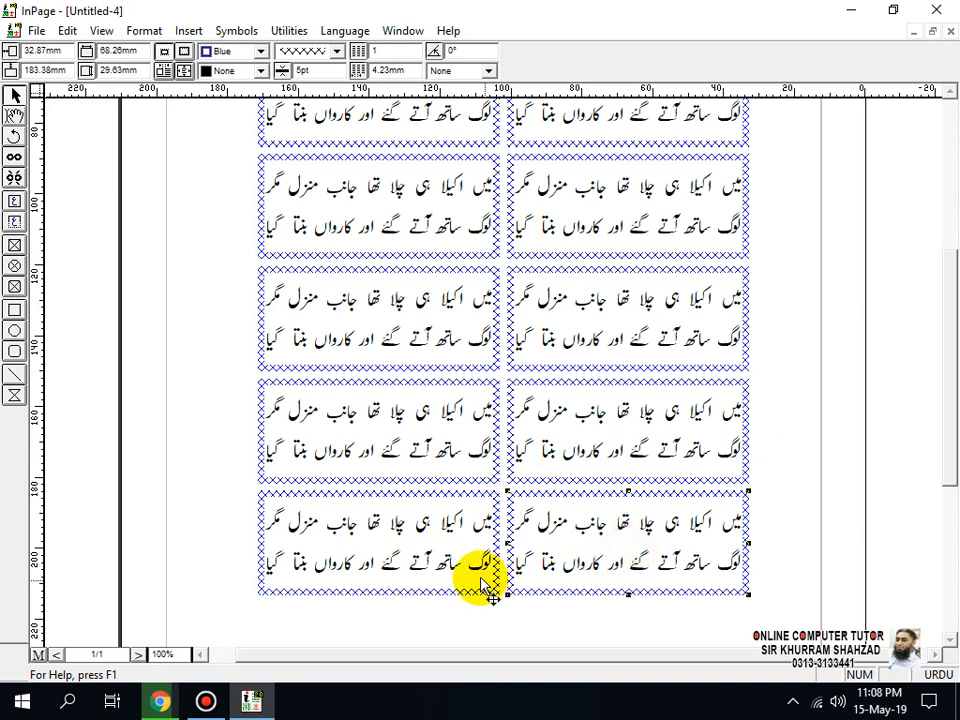
click(425, 560)
click(602, 634)
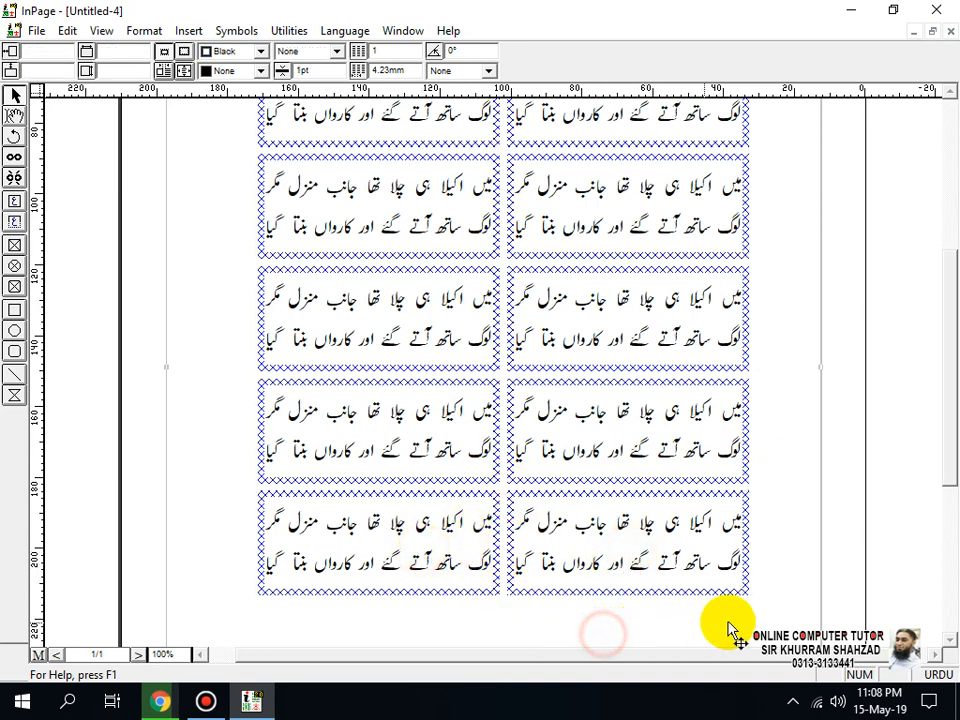
click(760, 617)
click(290, 506)
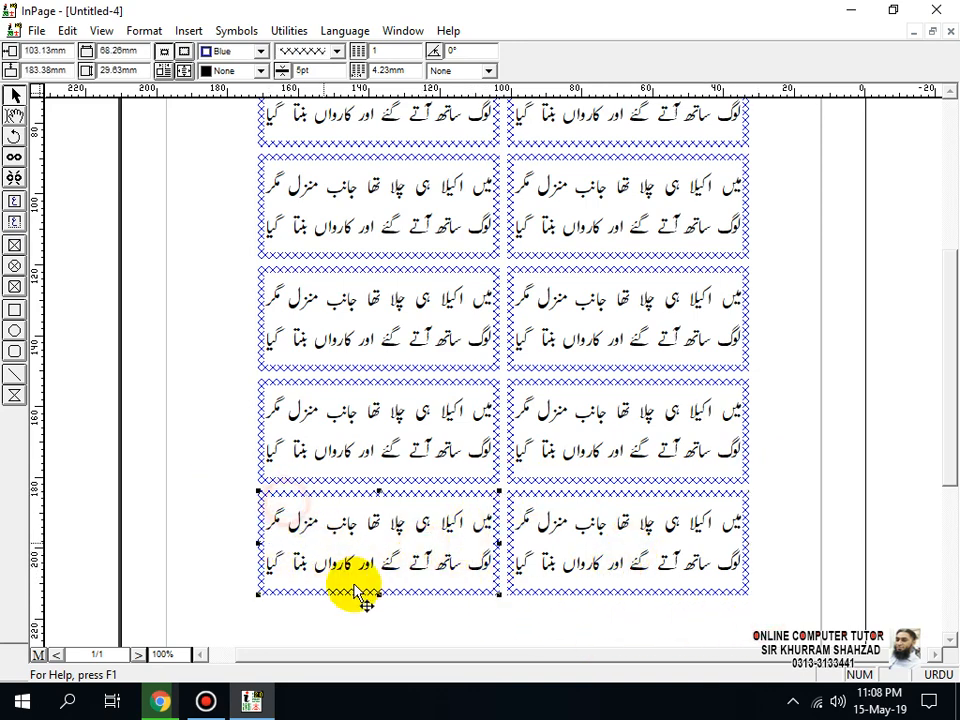
click(588, 546)
click(467, 525)
shift+click(546, 557)
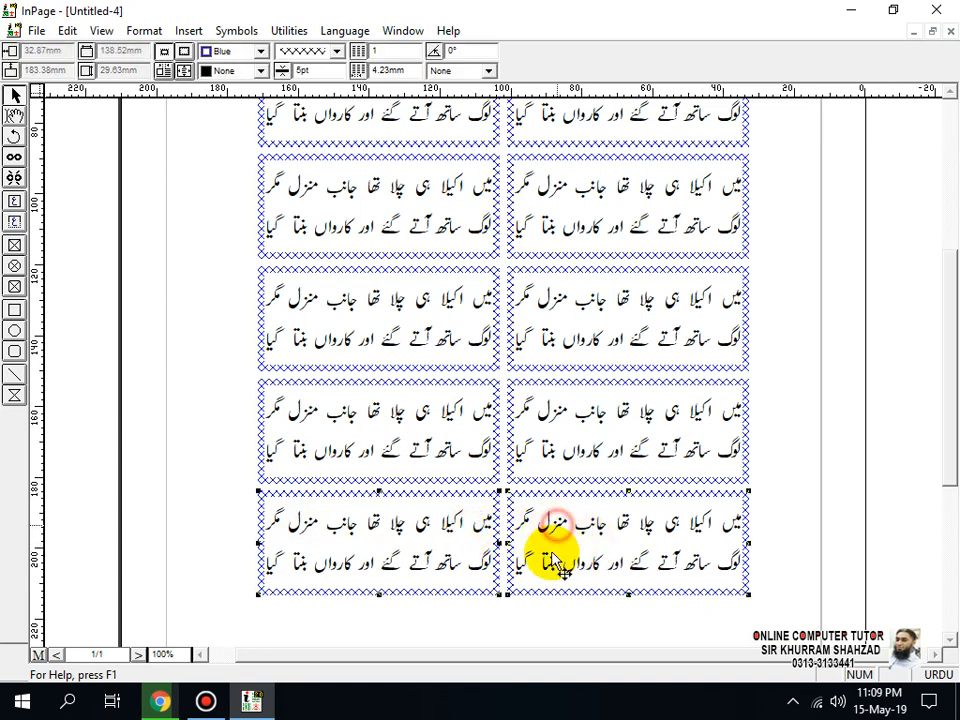
click(514, 621)
Step: Select the six boxes in the grid's lowest three rows together and delete them
click(430, 562)
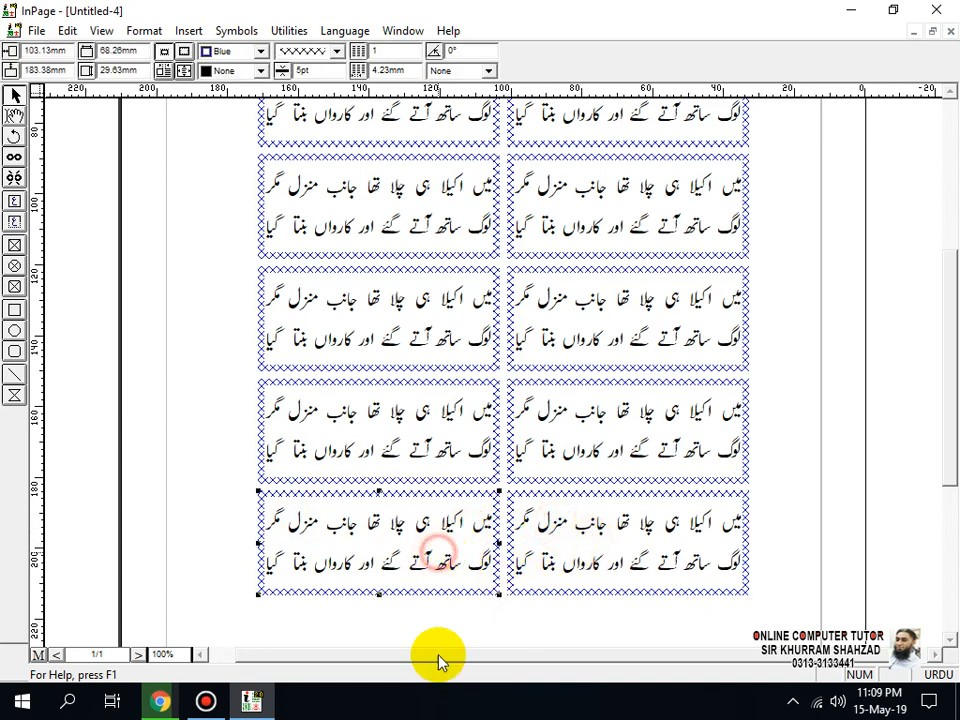
shift+click(614, 578)
shift+click(424, 439)
shift+click(662, 480)
shift+click(589, 354)
shift+click(441, 342)
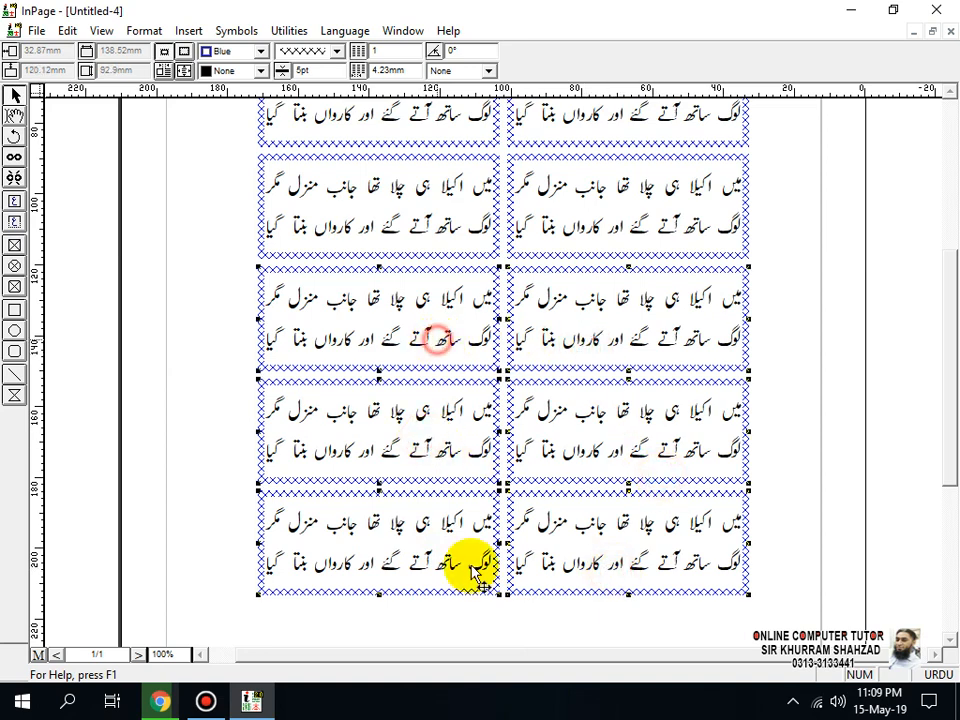
key(Delete)
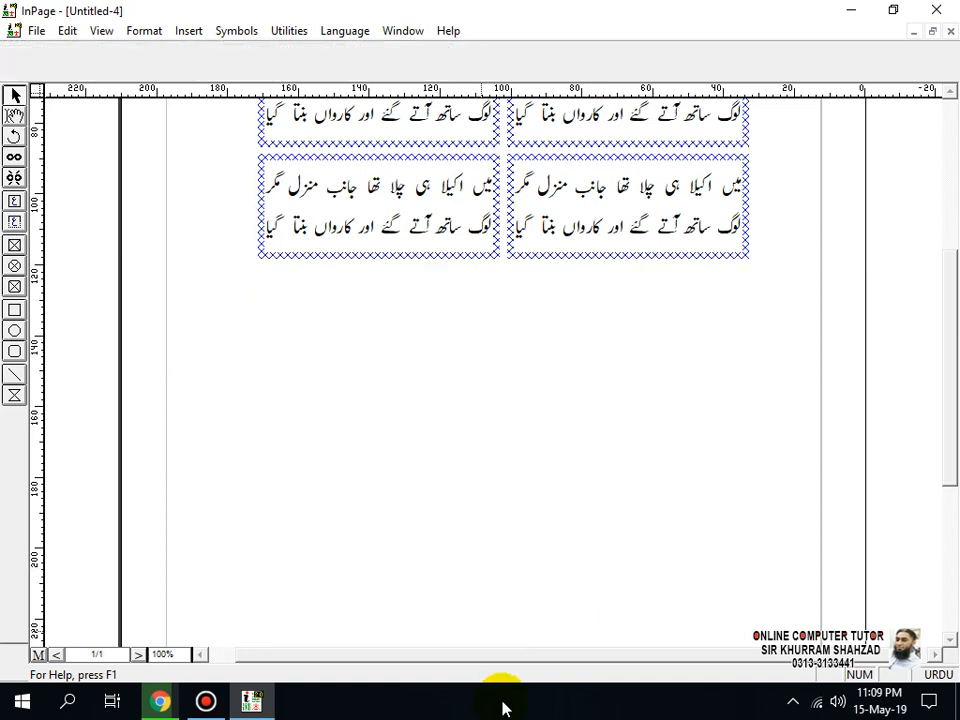
Step: Select all objects on the page with the Select All command and release the selection
drag(955, 455, 943, 372)
click(67, 30)
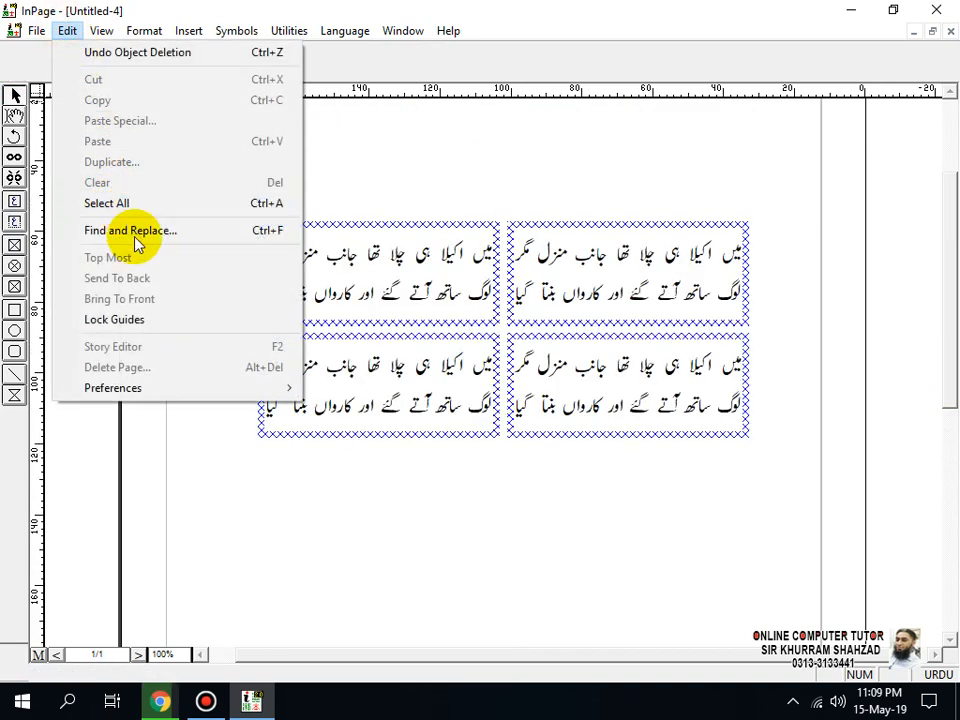
click(480, 482)
click(66, 31)
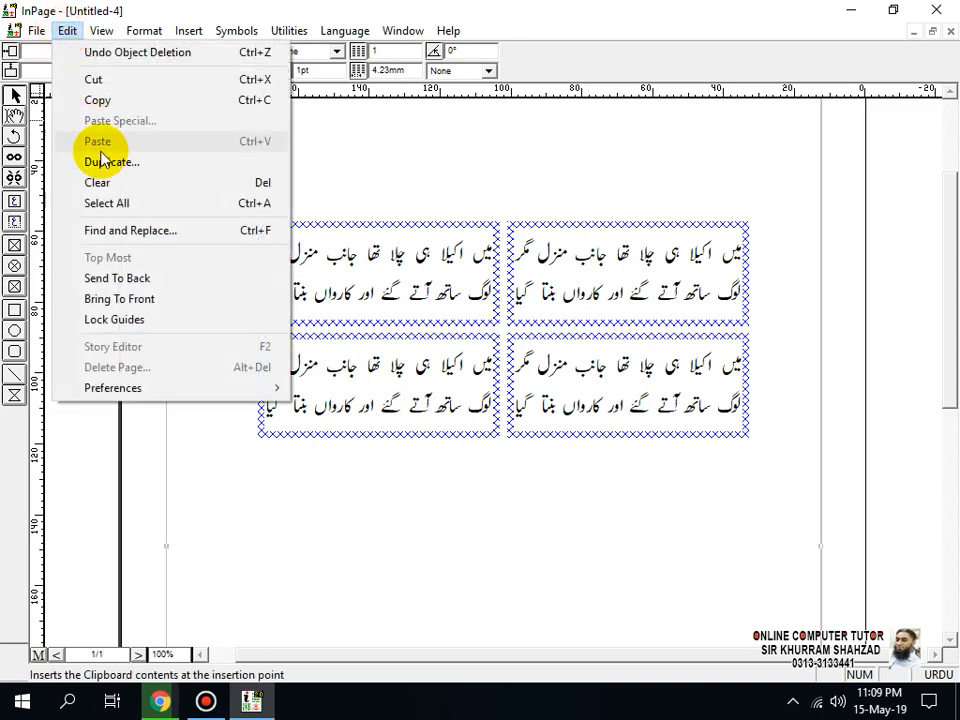
click(122, 205)
click(458, 470)
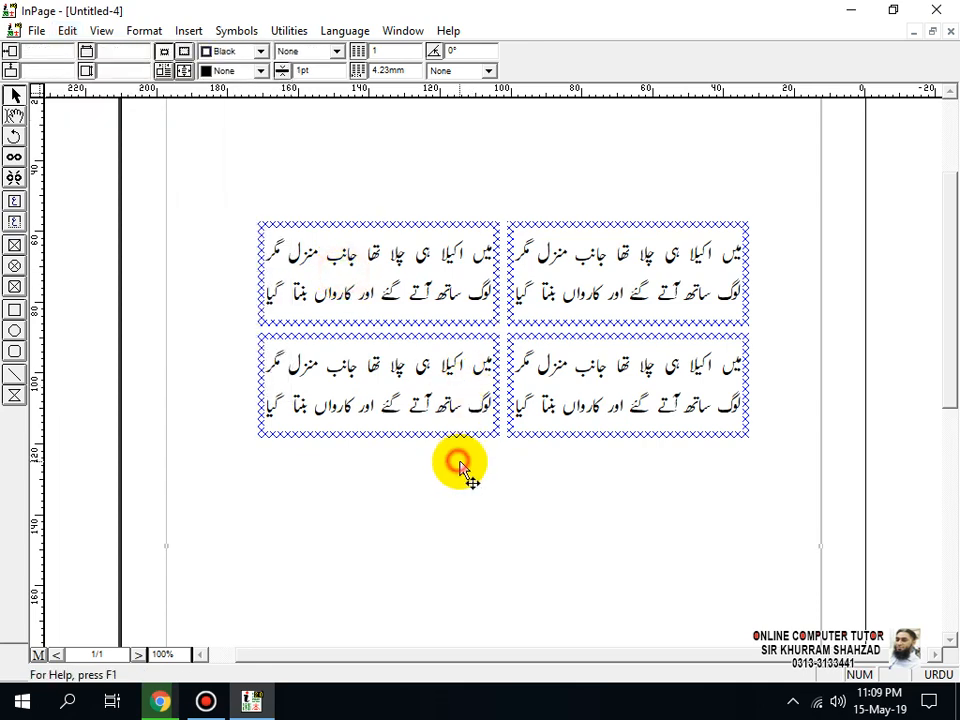